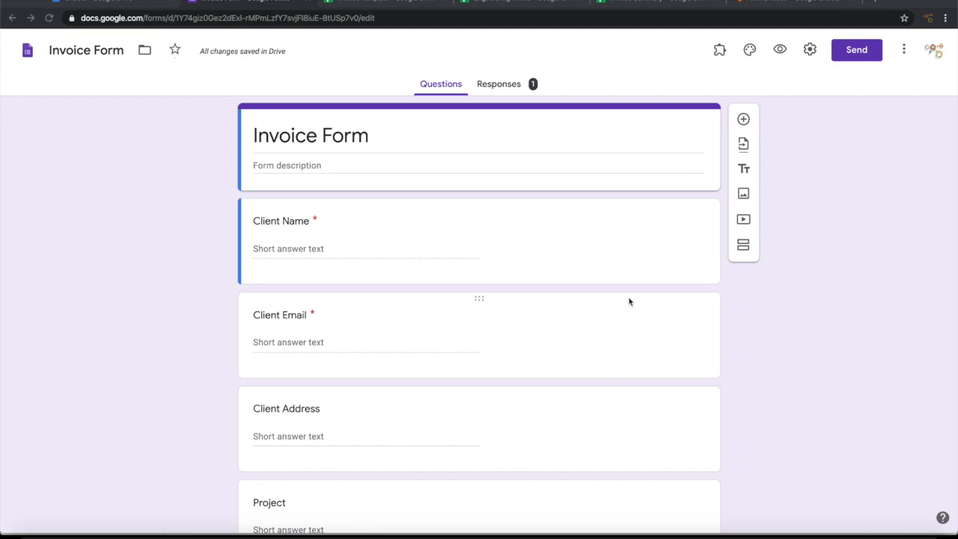
Step: Review the Invoice Template, Engineering Works and Invoice Summary sheets, then return to the Invoice Form
left_click(385, 3)
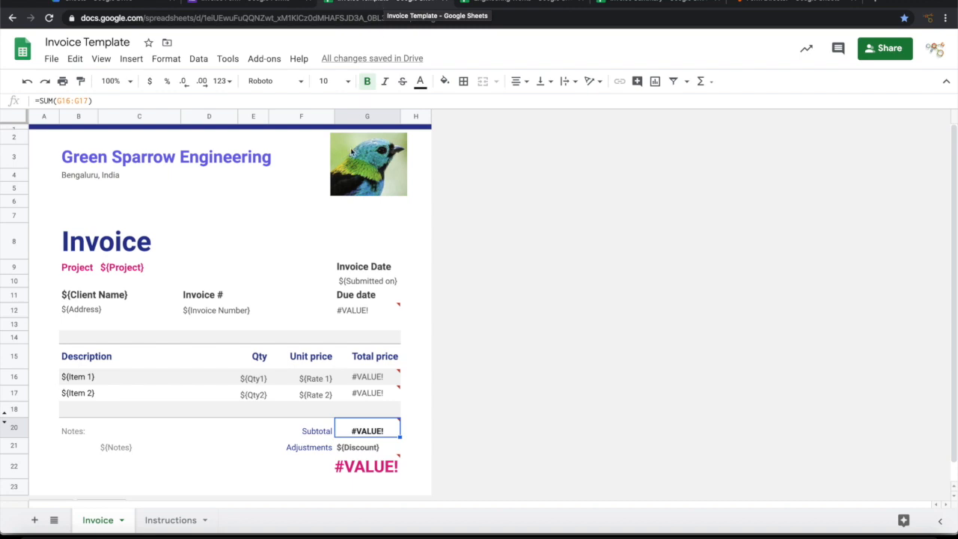
left_click(507, 4)
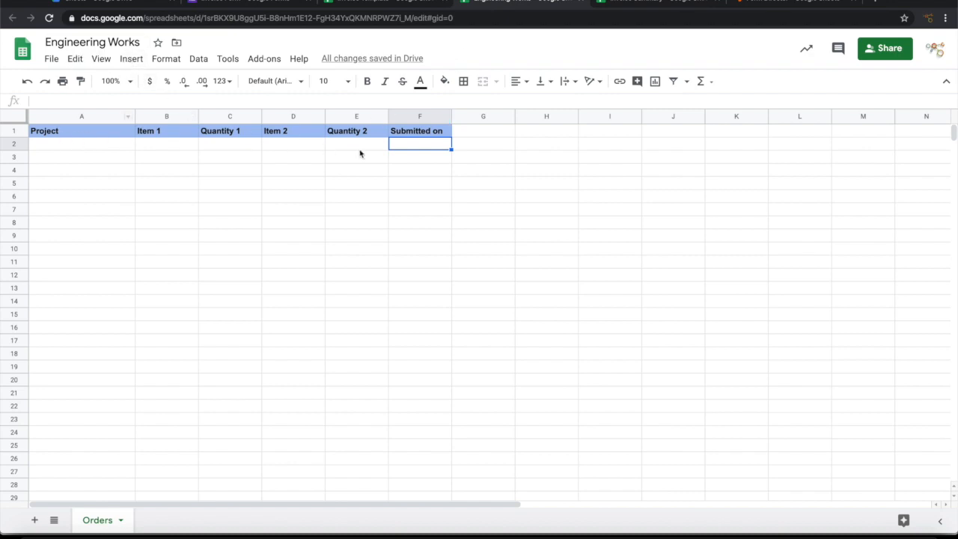
left_click(651, 4)
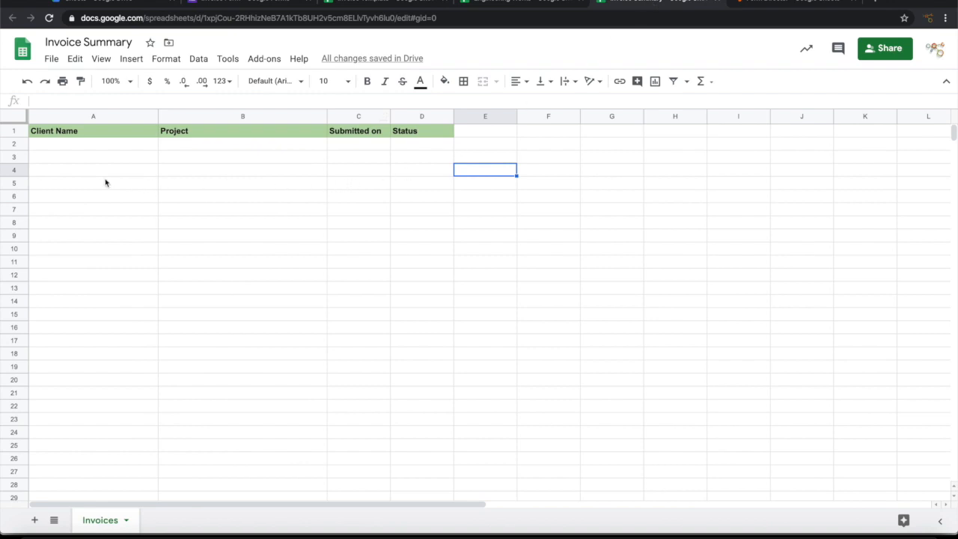
left_click(254, 3)
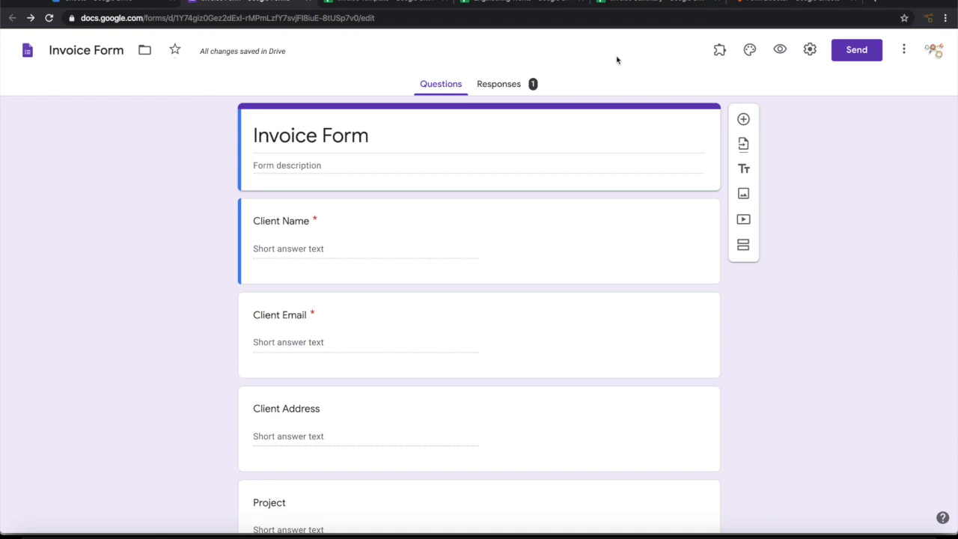
Step: Start a Form Director Google Sheet service set to Publish Sheet, then view the Invoice Template spreadsheet
left_click(717, 51)
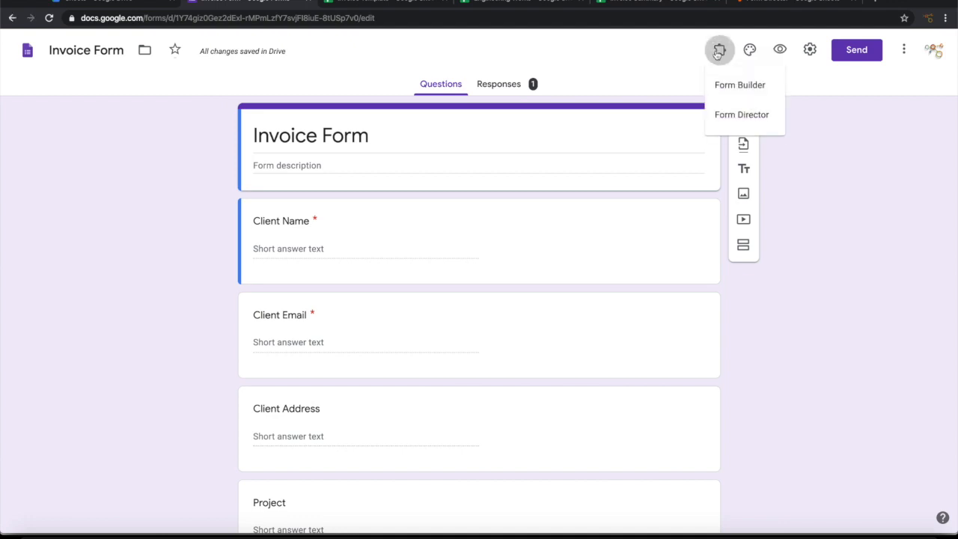
left_click(729, 116)
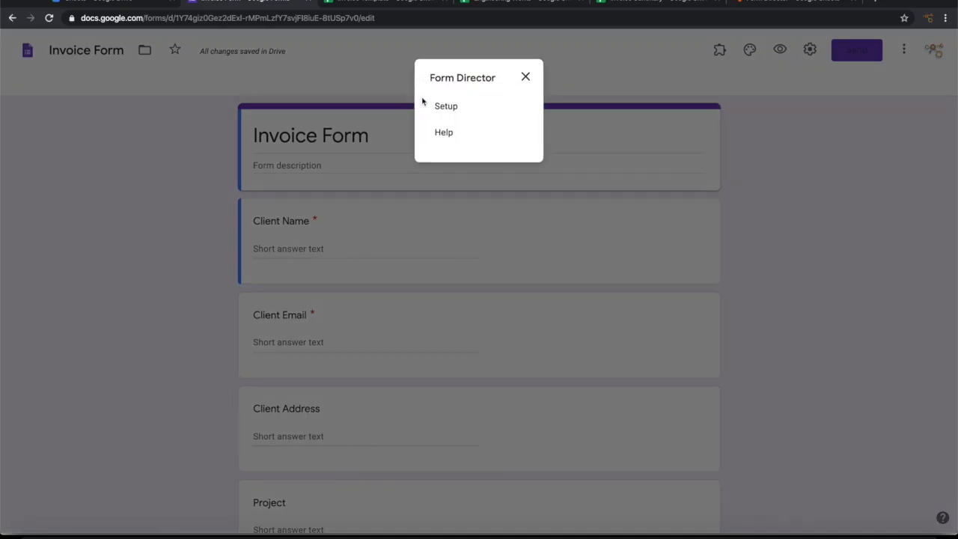
left_click(444, 106)
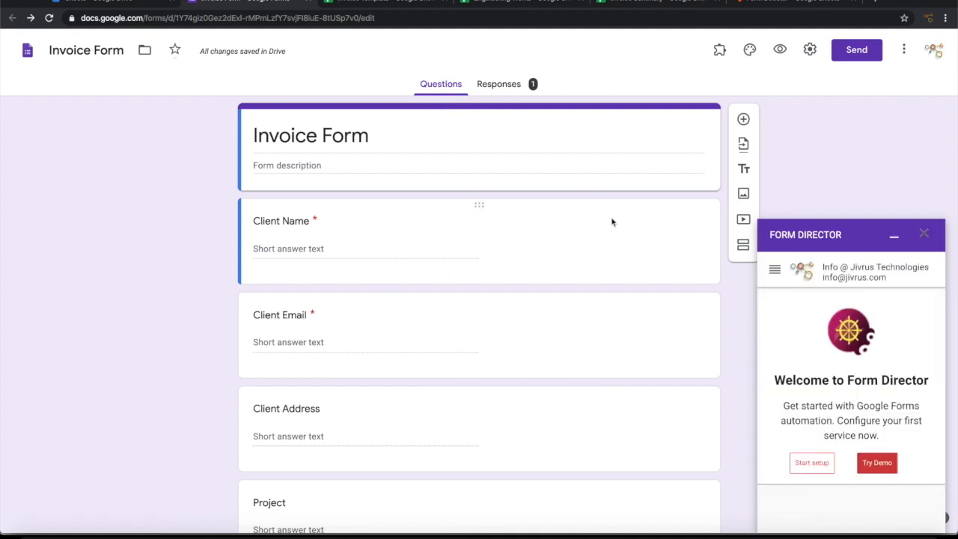
left_click(811, 462)
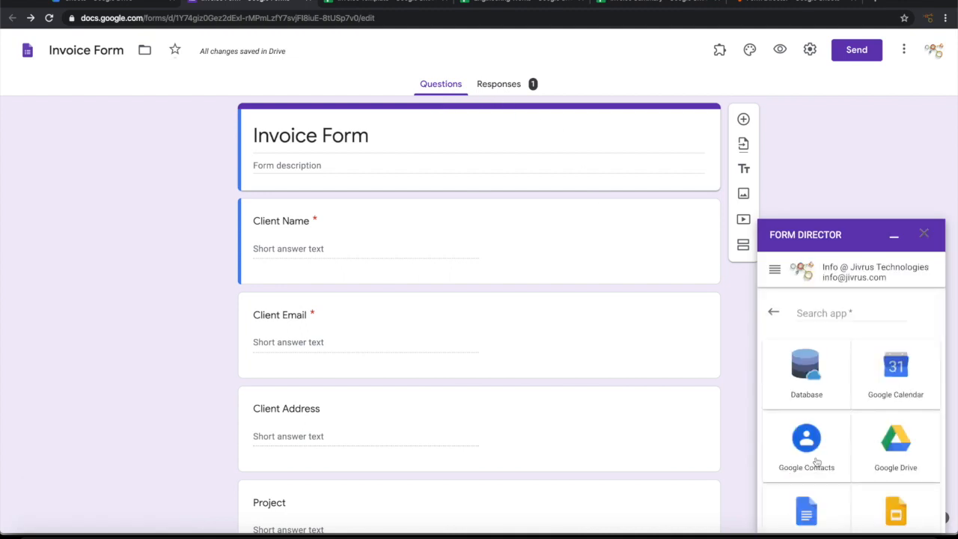
scroll(838, 441, "down", 2)
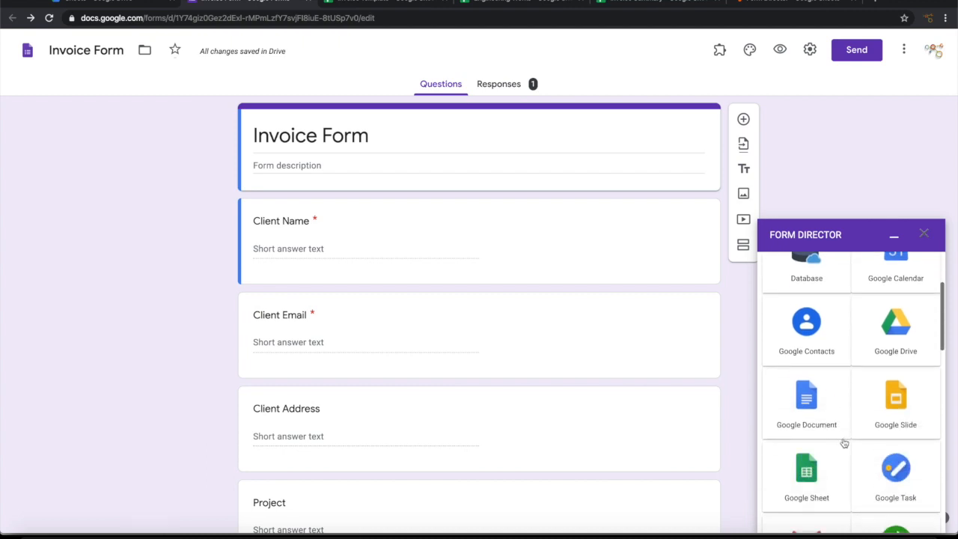
scroll(838, 460, "down", 1)
left_click(813, 423)
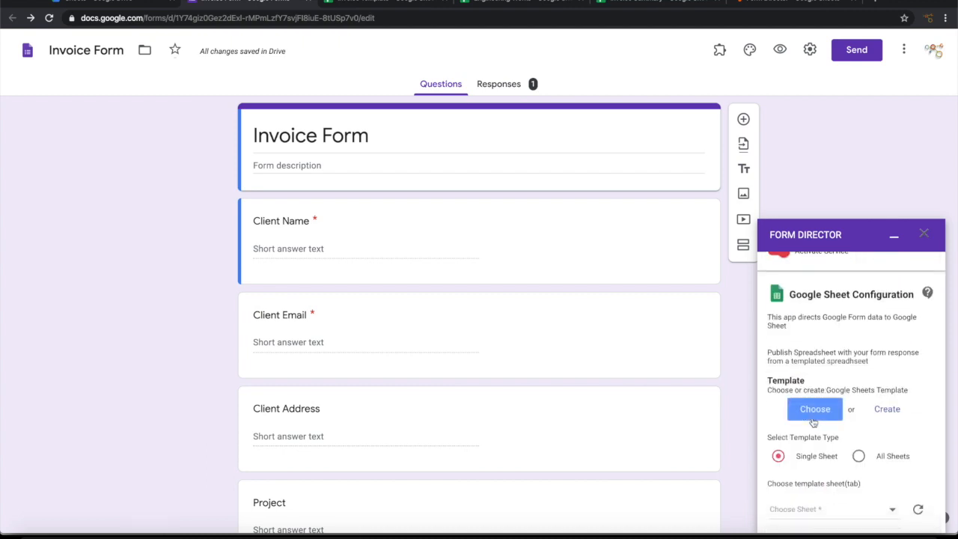
scroll(842, 366, "up", 3)
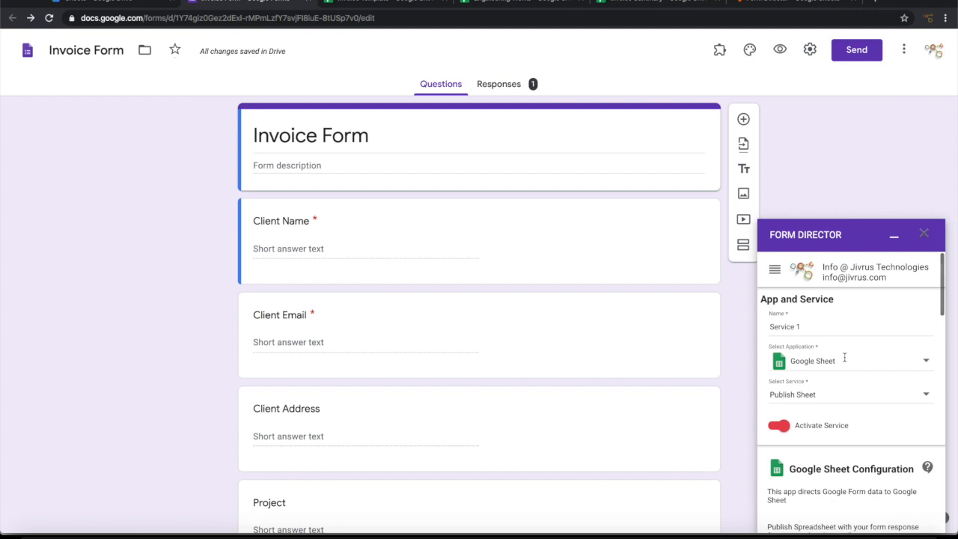
left_click(821, 397)
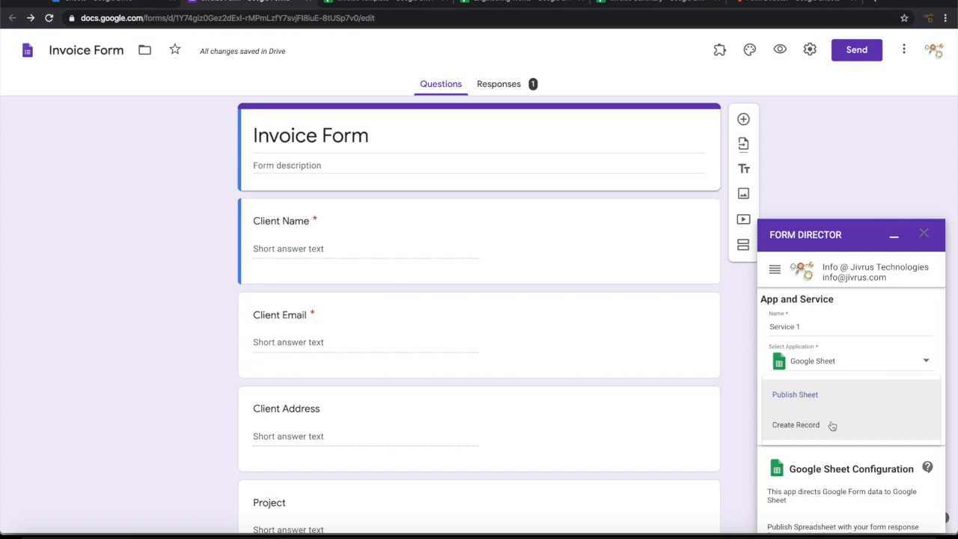
left_click(817, 396)
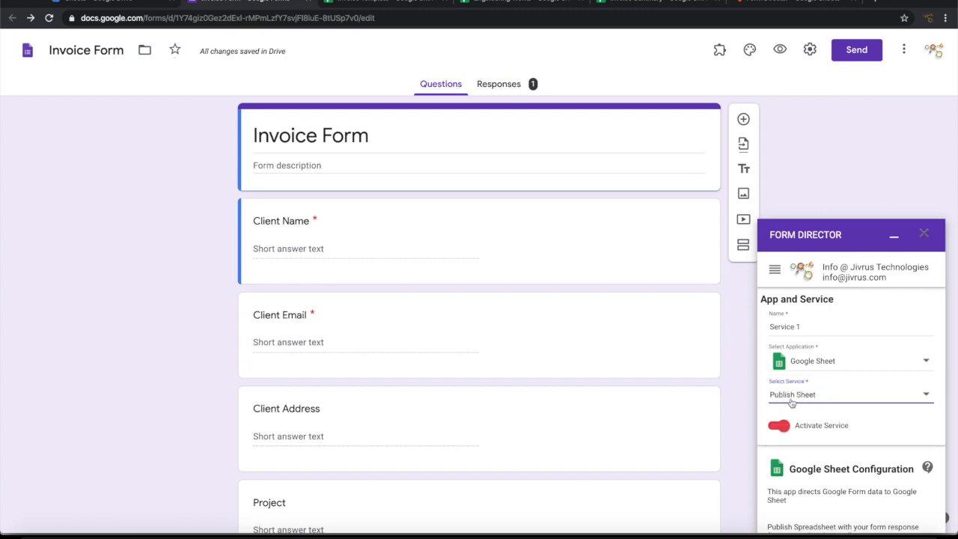
left_click(363, 2)
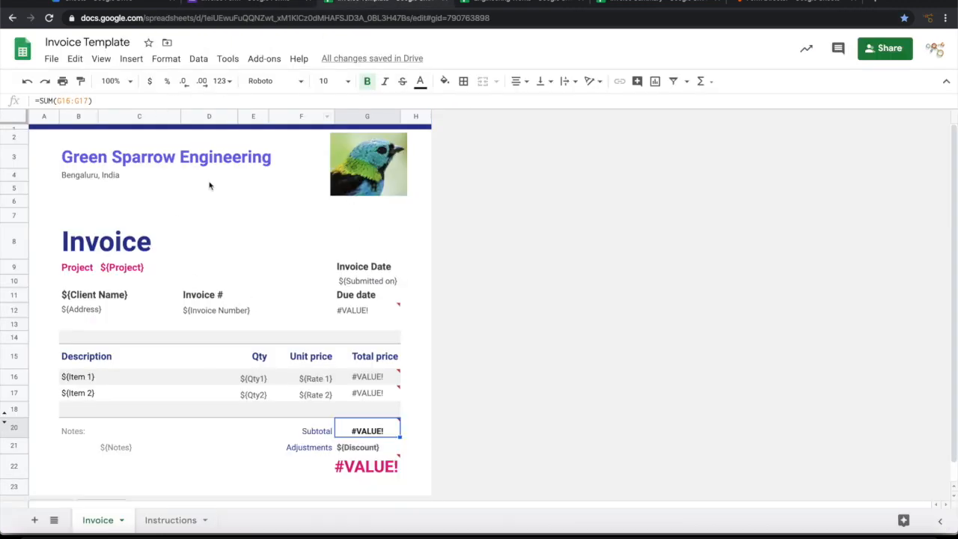
left_click(266, 4)
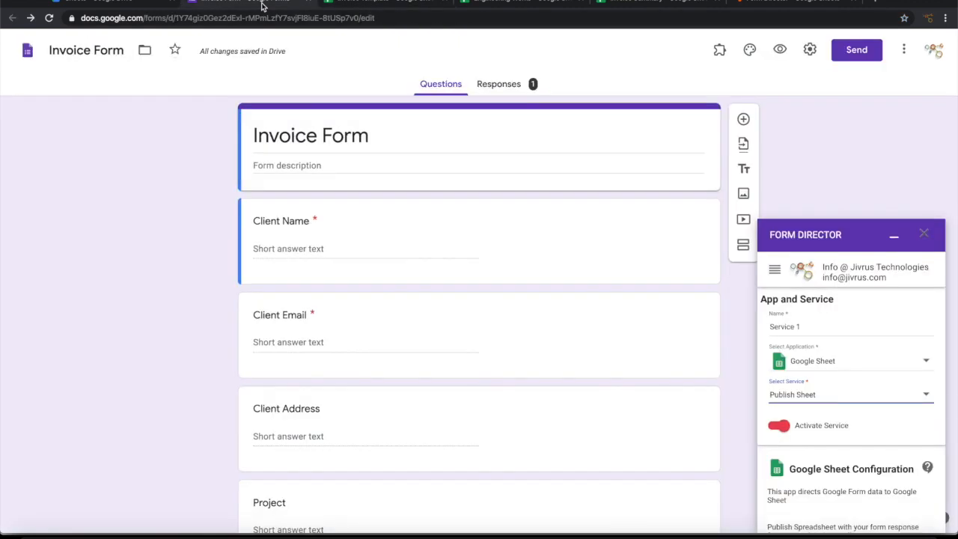
left_click(855, 361)
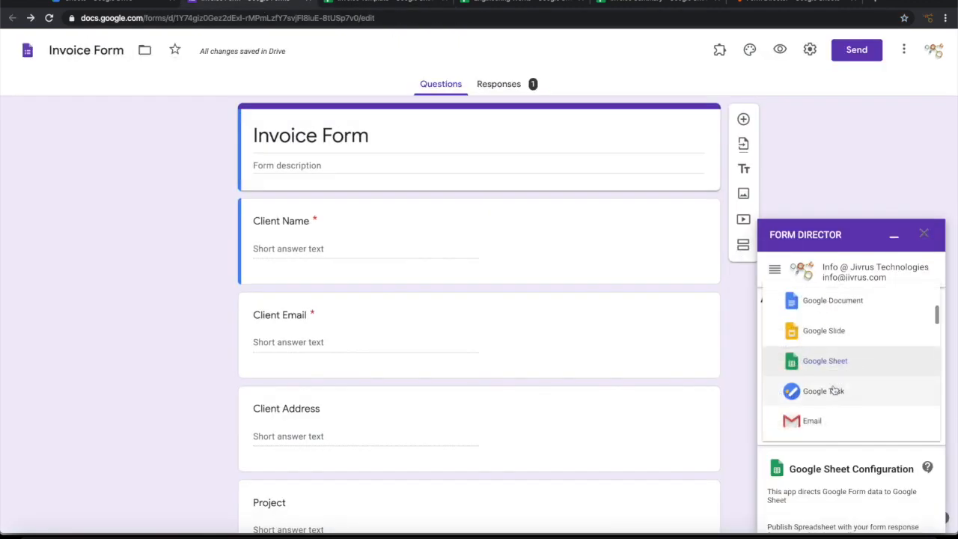
left_click(843, 370)
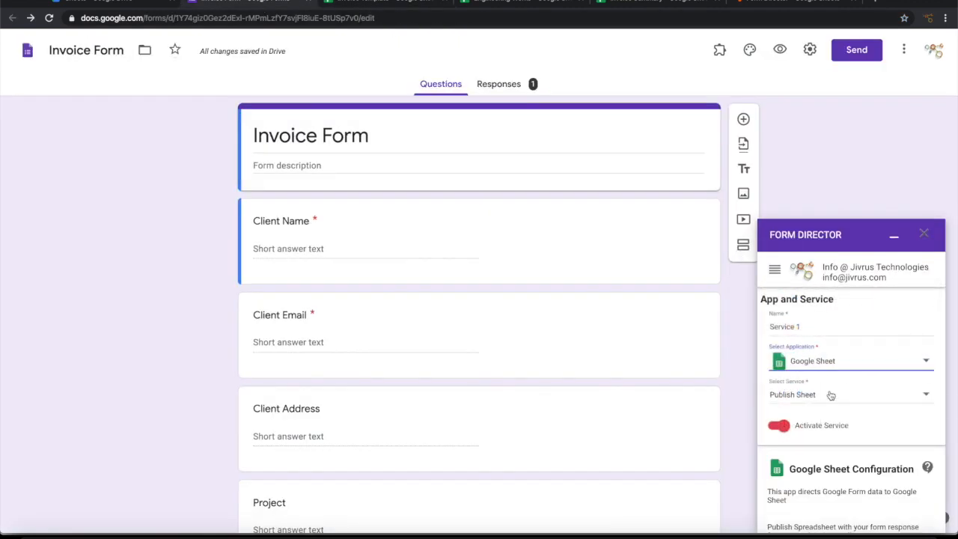
left_click(827, 399)
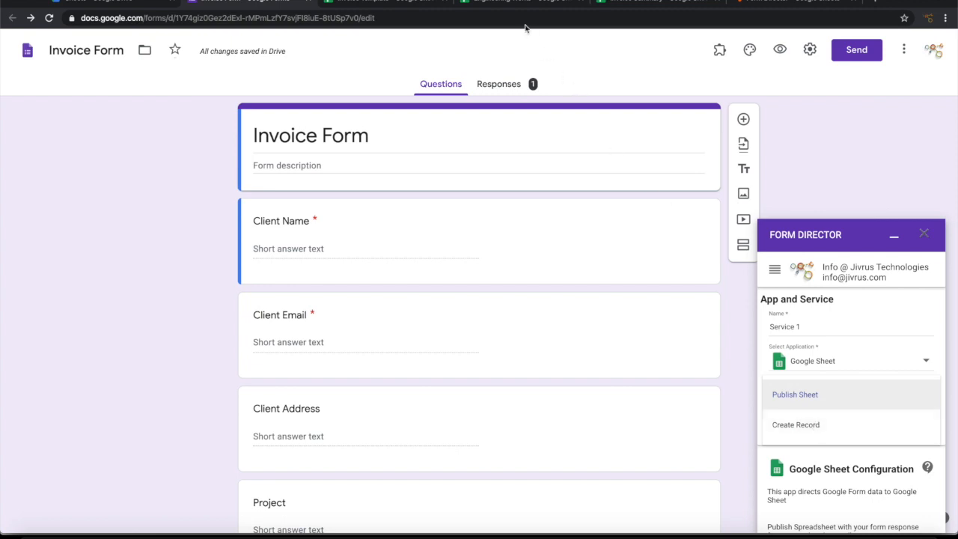
left_click(514, 5)
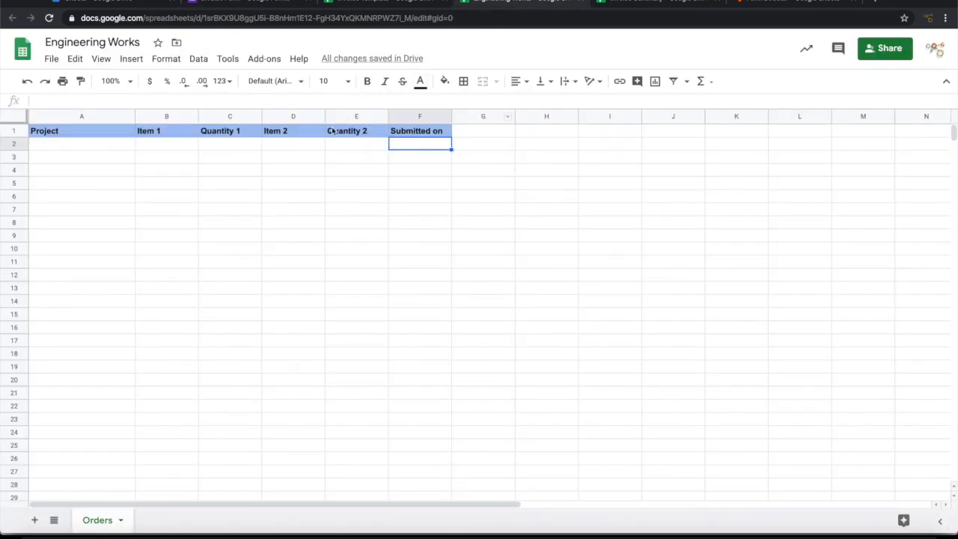
left_click(627, 4)
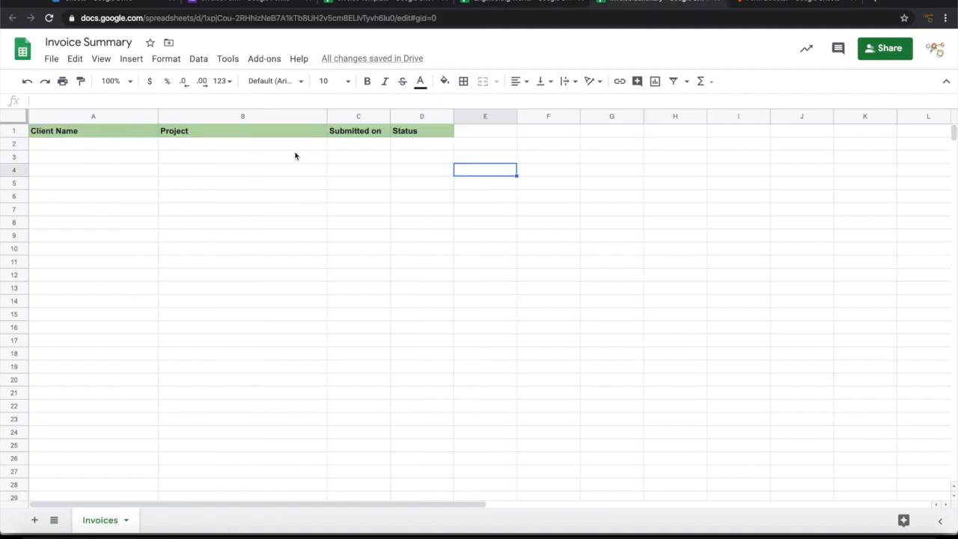
left_click(257, 3)
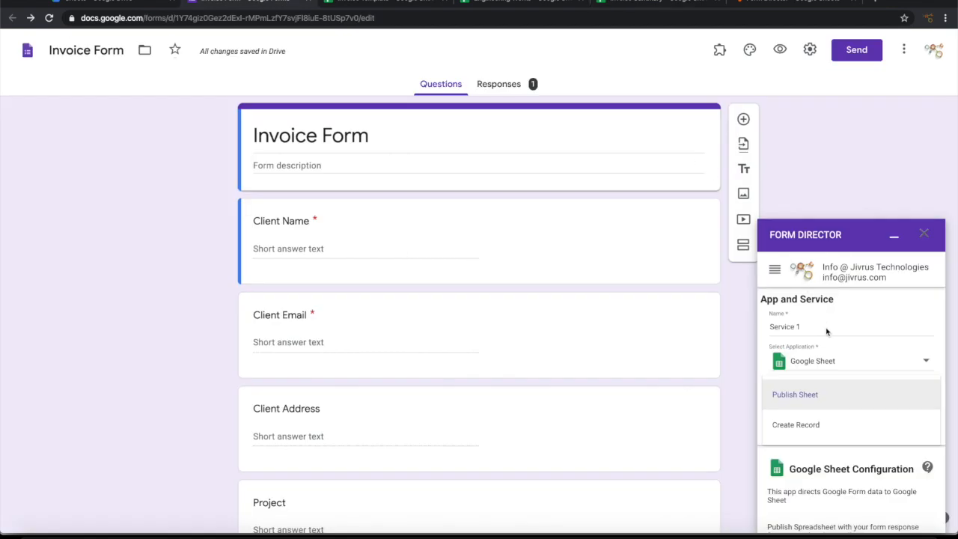
left_click(807, 396)
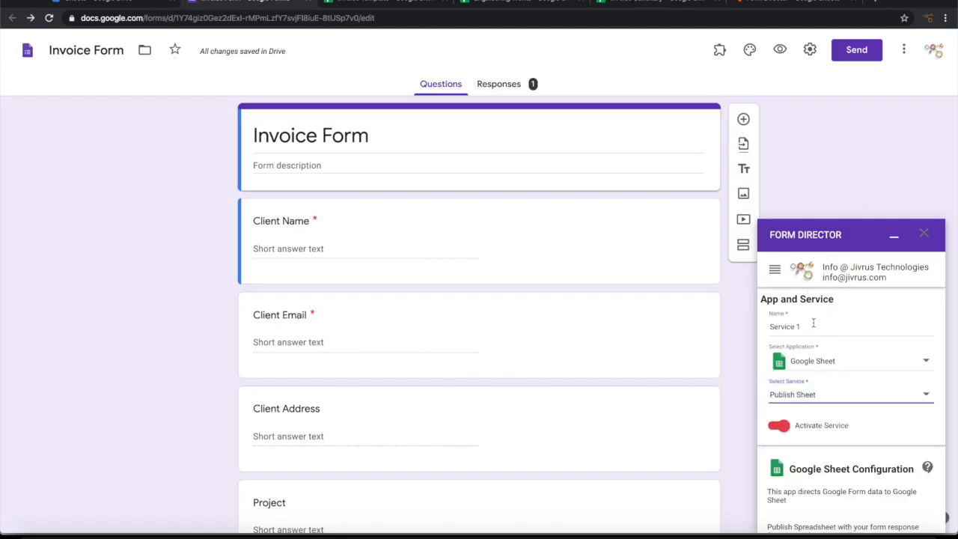
Step: Rename the service from 'Service 1' to 'Generate Invoice' and bring up the Invoice Template spreadsheet
left_click_drag(813, 326, 734, 324)
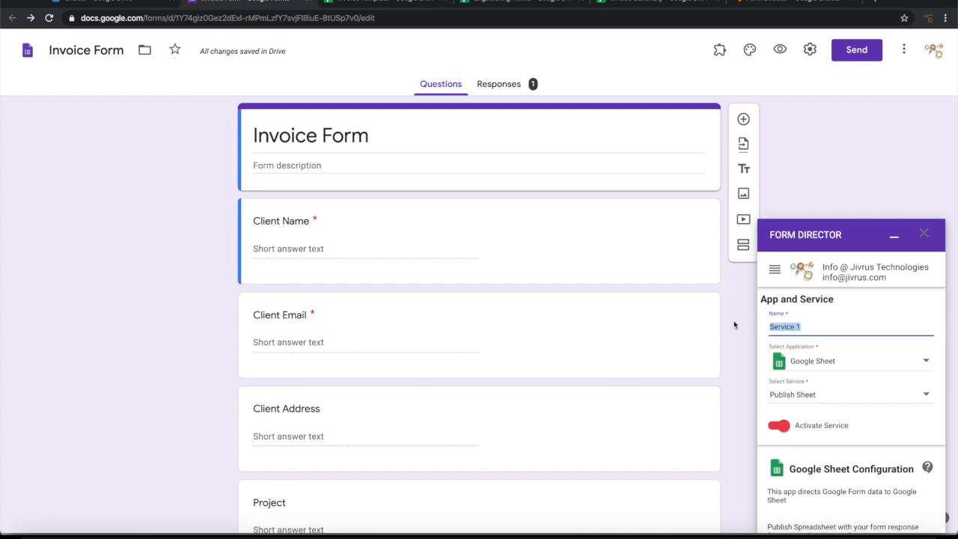
type("Gene")
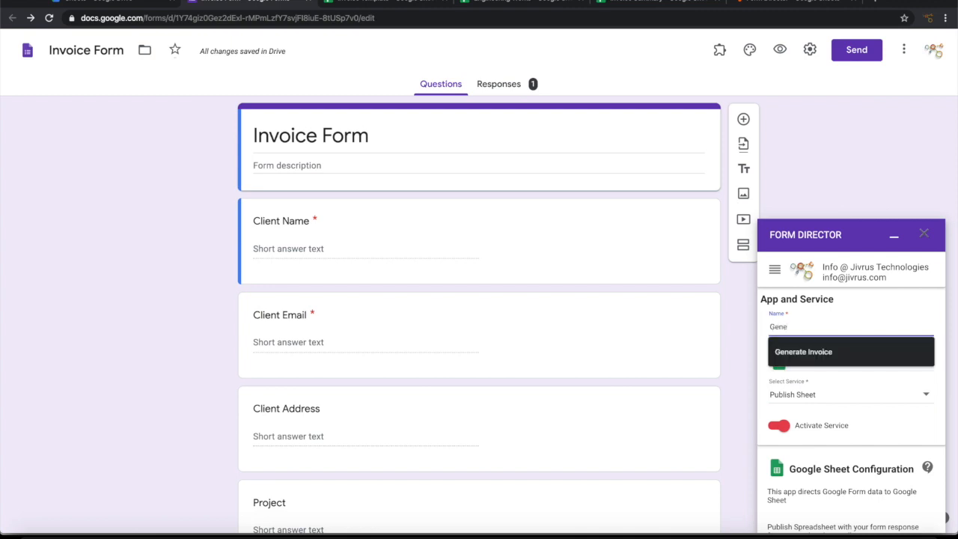
left_click(787, 351)
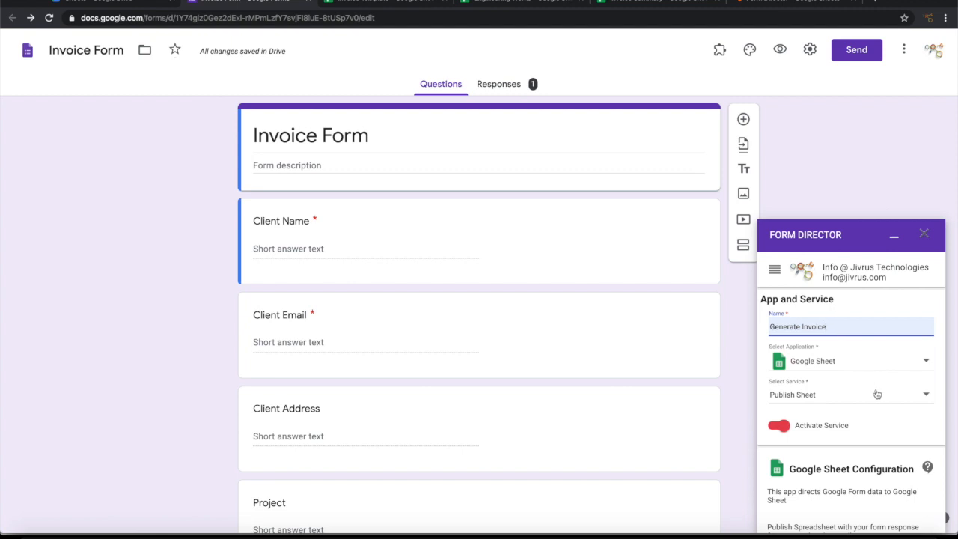
scroll(877, 394, "down", 3)
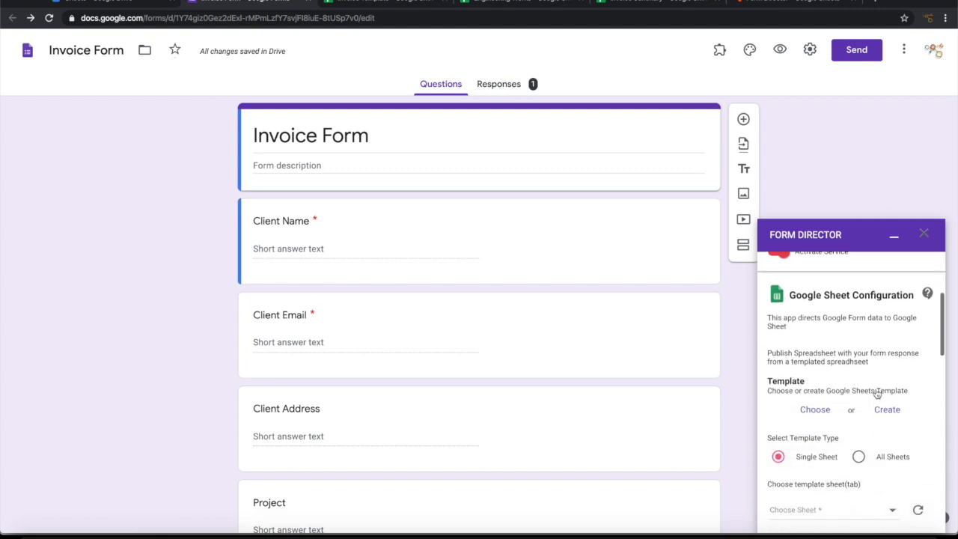
scroll(877, 395, "down", 1)
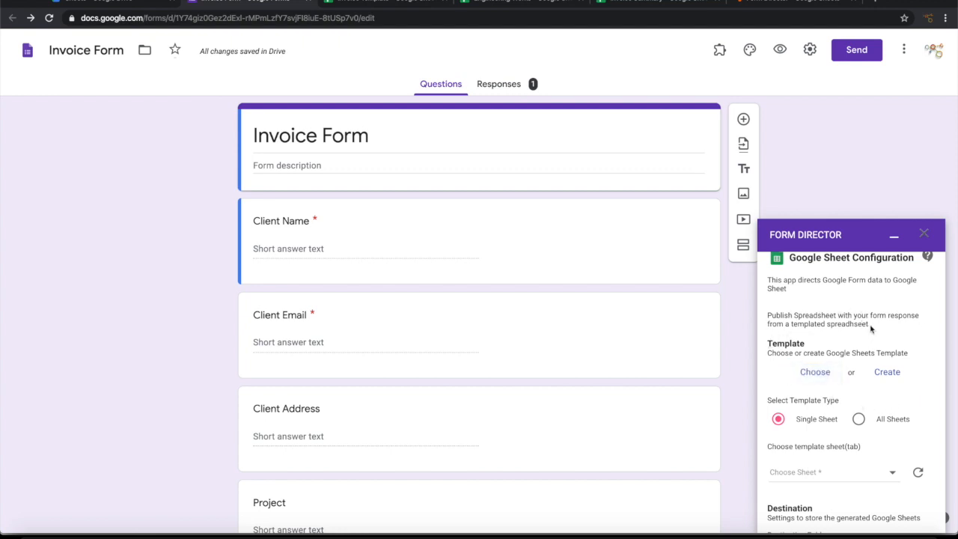
left_click(363, 3)
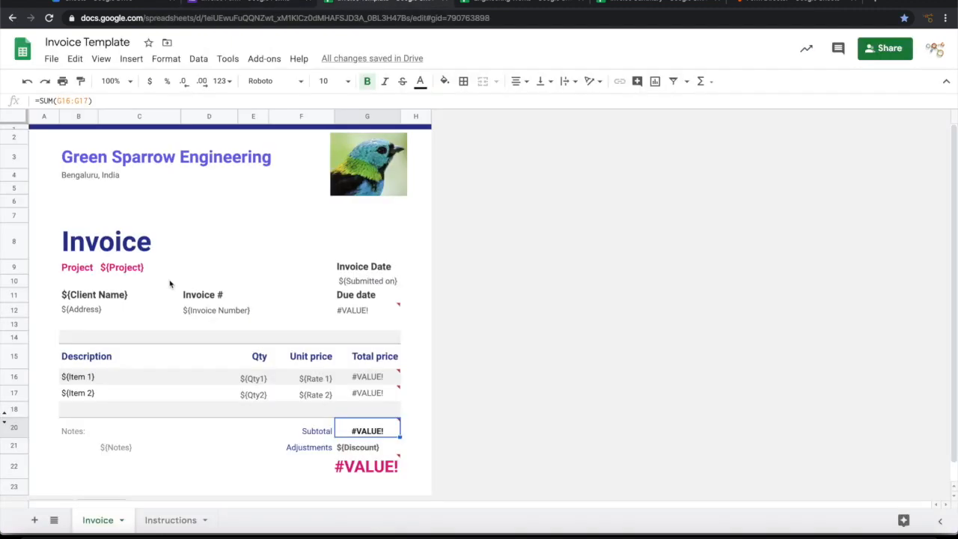
left_click(114, 272)
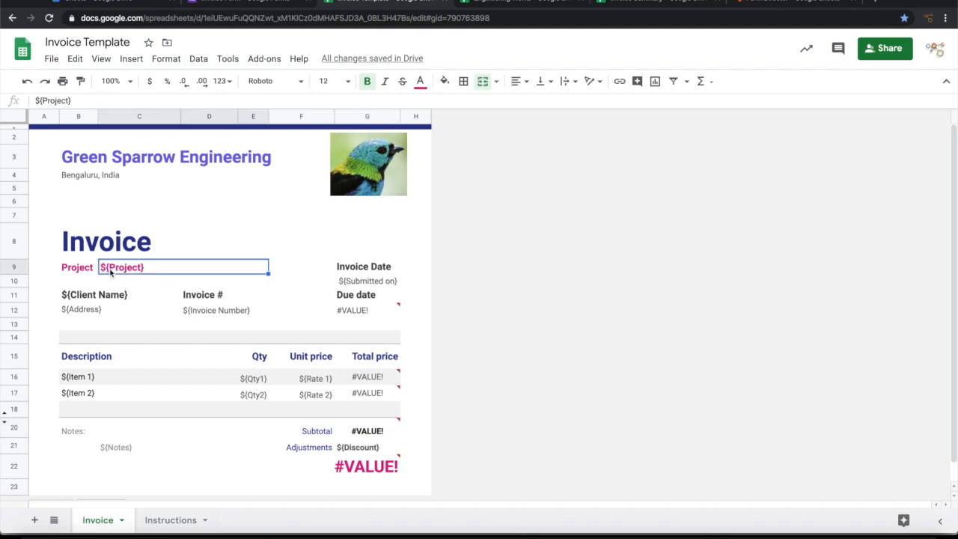
left_click(369, 281)
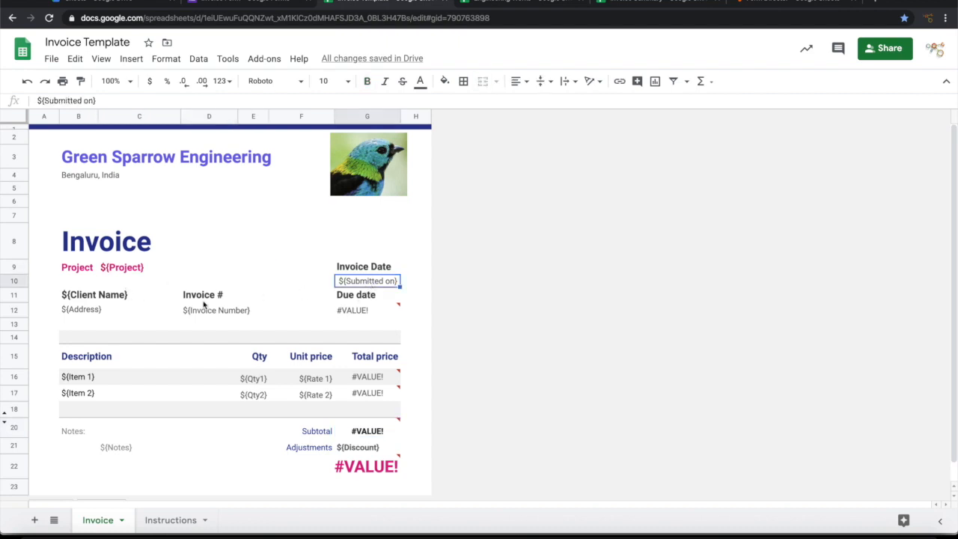
left_click(87, 299)
left_click(83, 319)
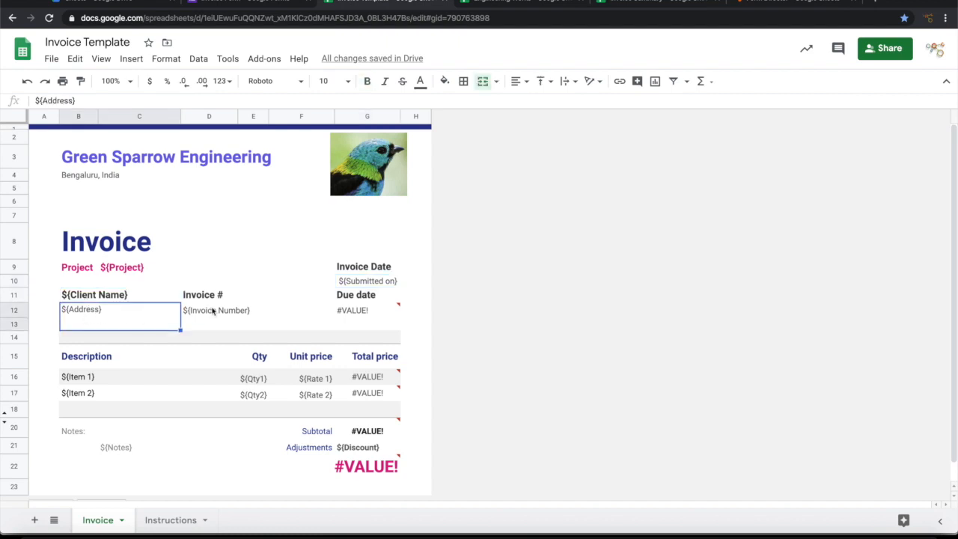
left_click(212, 311)
mouse_move(339, 320)
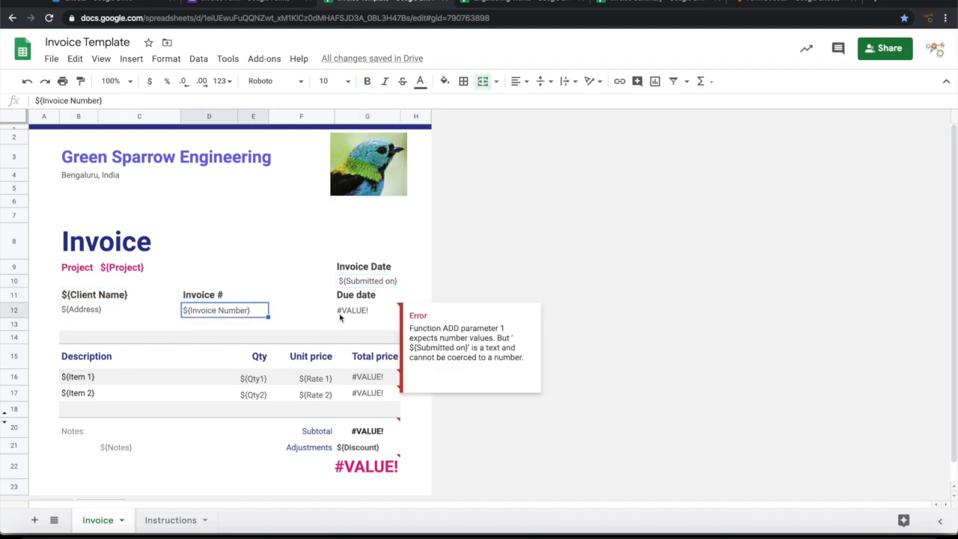
left_click(360, 313)
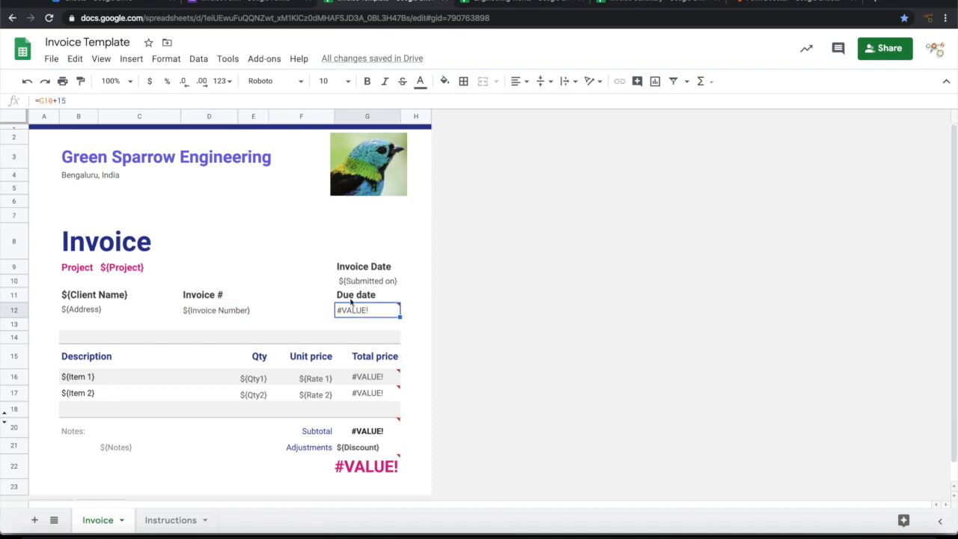
mouse_move(367, 312)
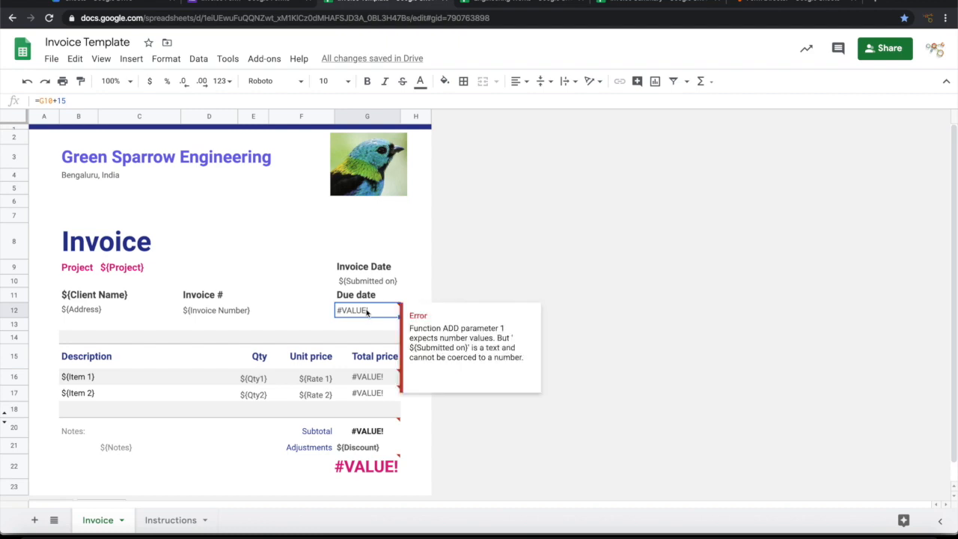
double_click(366, 311)
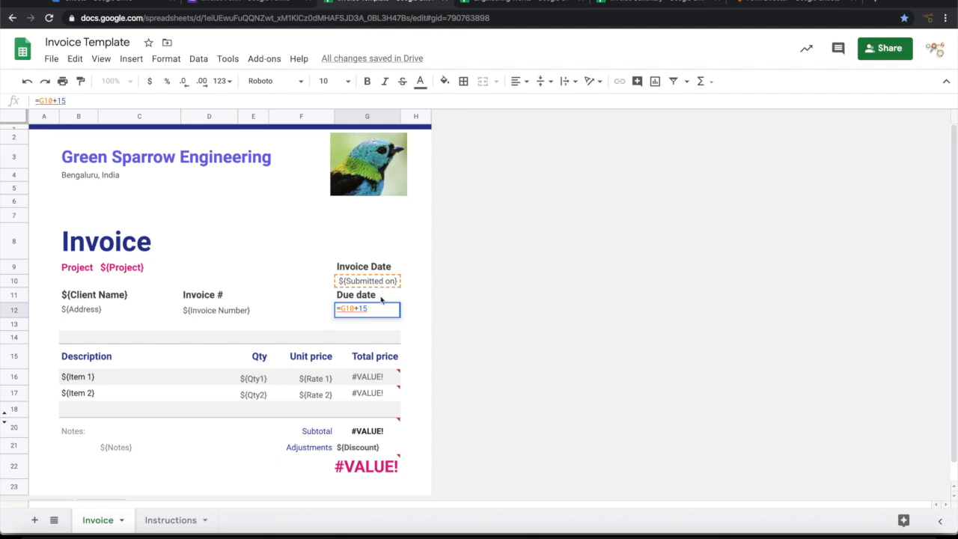
Step: Inspect the first line-total formula =E16*F16 in cell G16
mouse_move(357, 309)
left_click(180, 376)
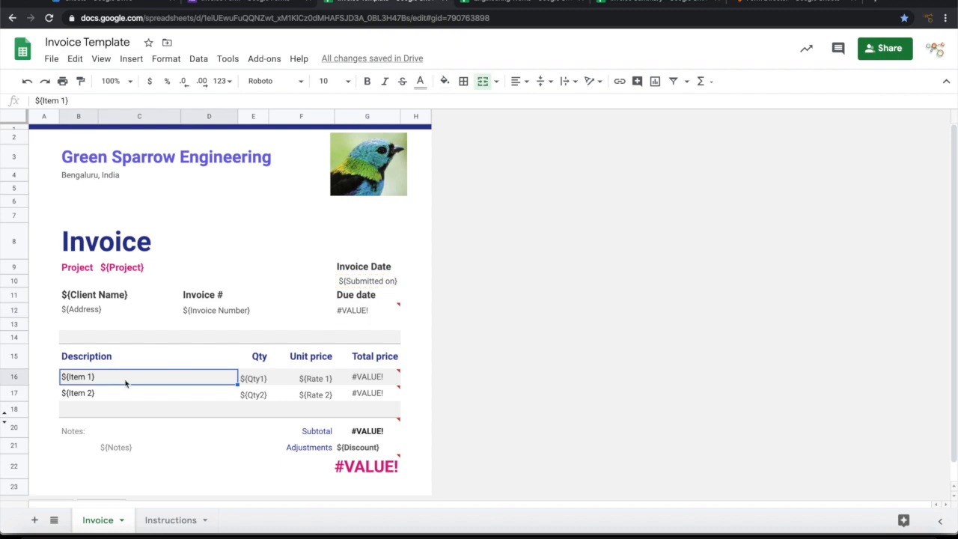
scroll(117, 368, "down", 1)
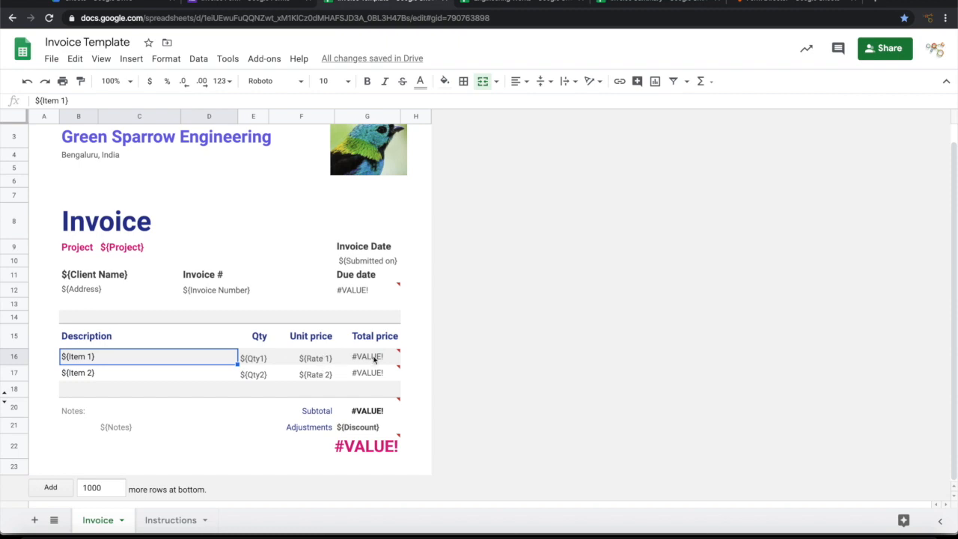
mouse_move(374, 359)
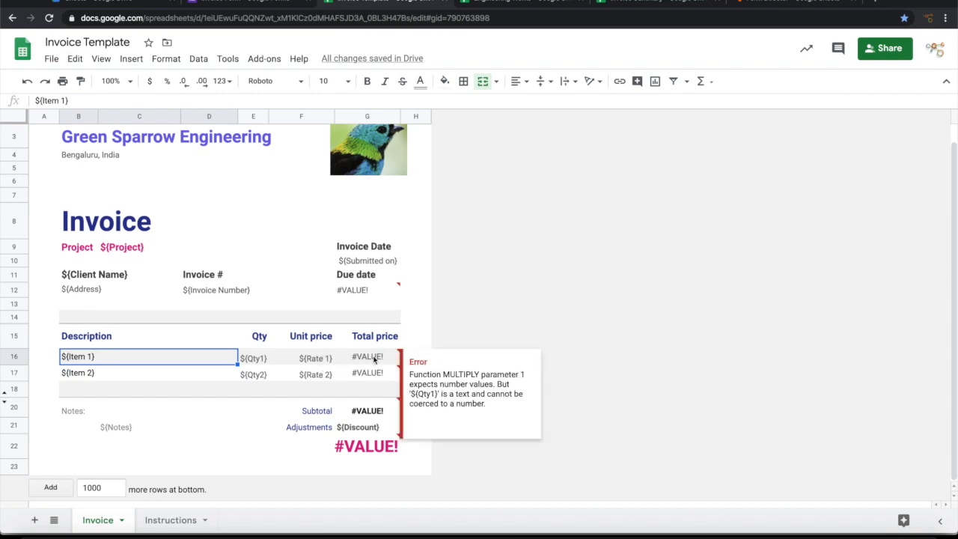
left_click(374, 359)
double_click(374, 358)
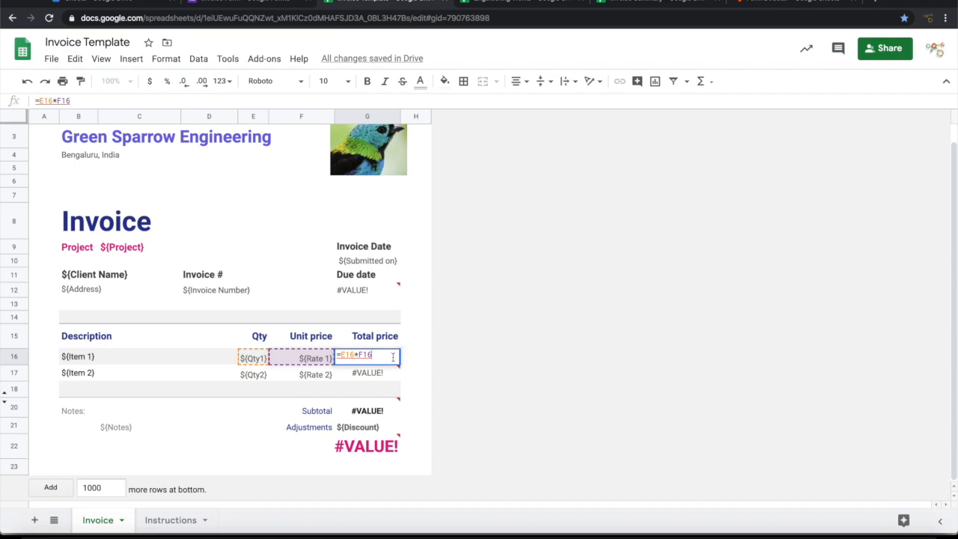
Step: Check the subtotal =SUM(G16:G17) and grand total =G20-G21, then return to the Invoice Form
left_click(379, 412)
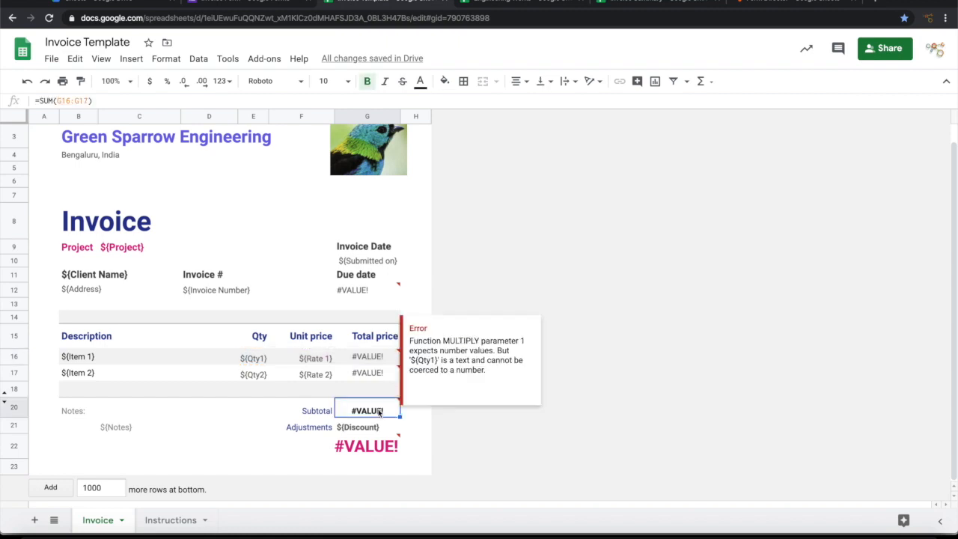
double_click(379, 412)
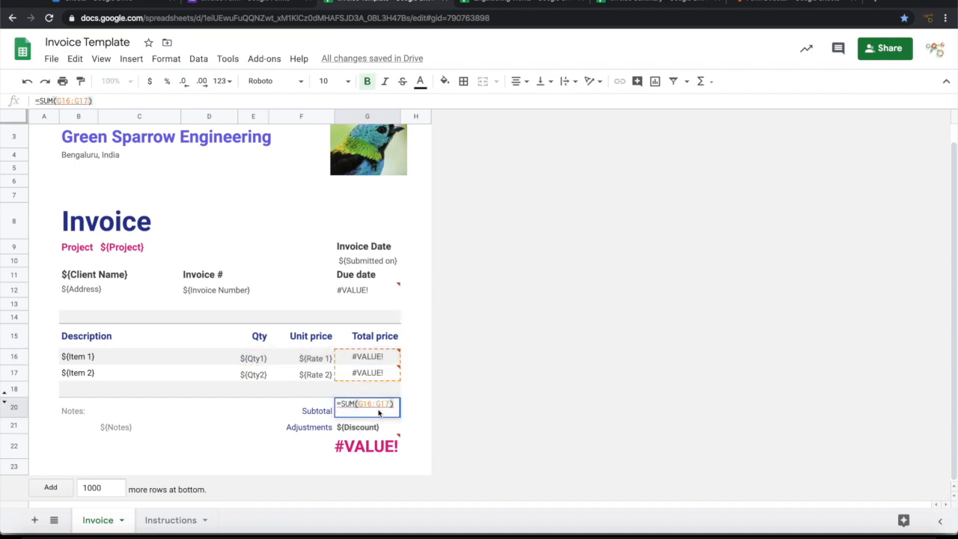
mouse_move(377, 382)
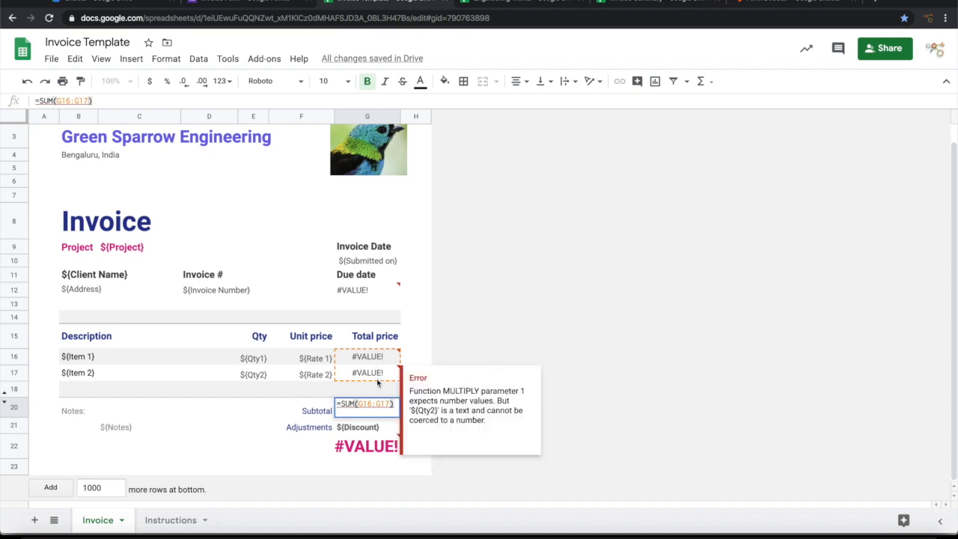
left_click(360, 430)
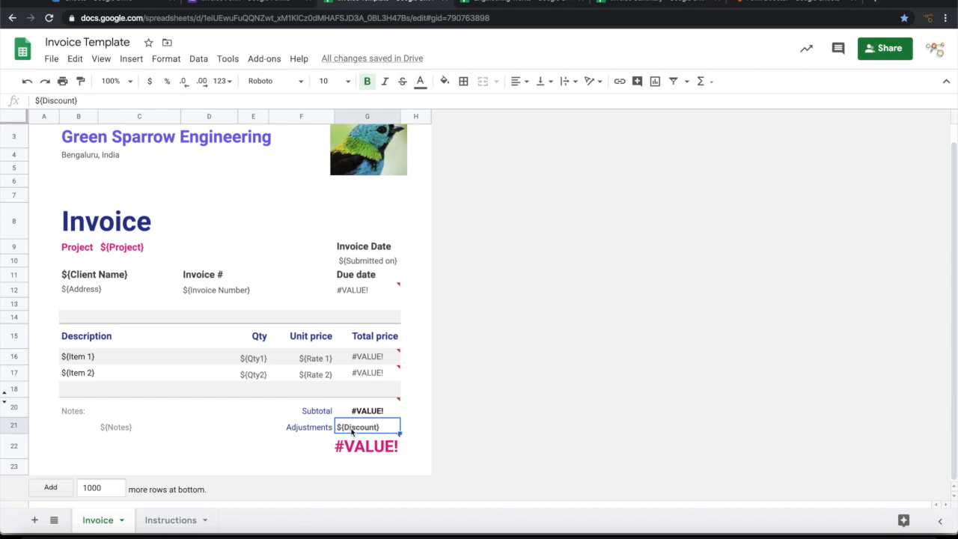
left_click(359, 449)
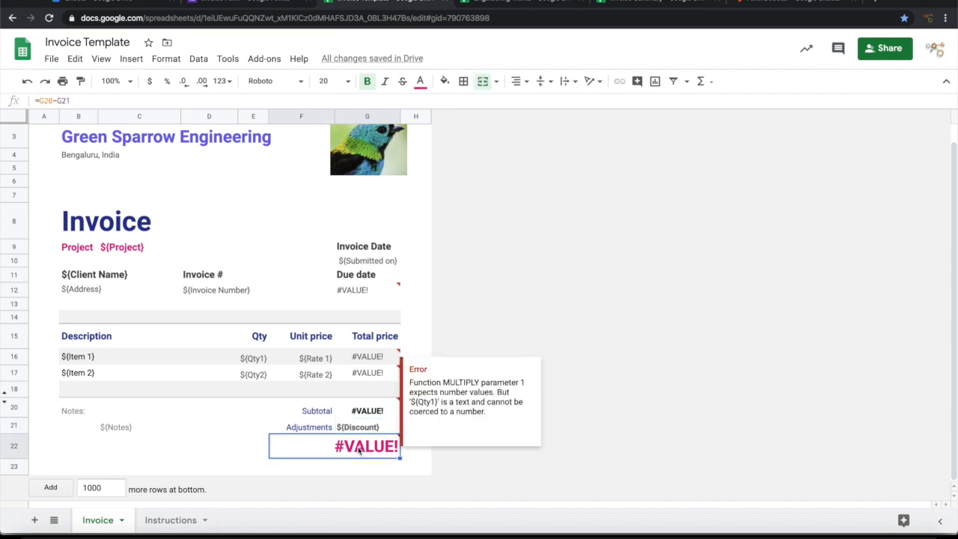
double_click(358, 449)
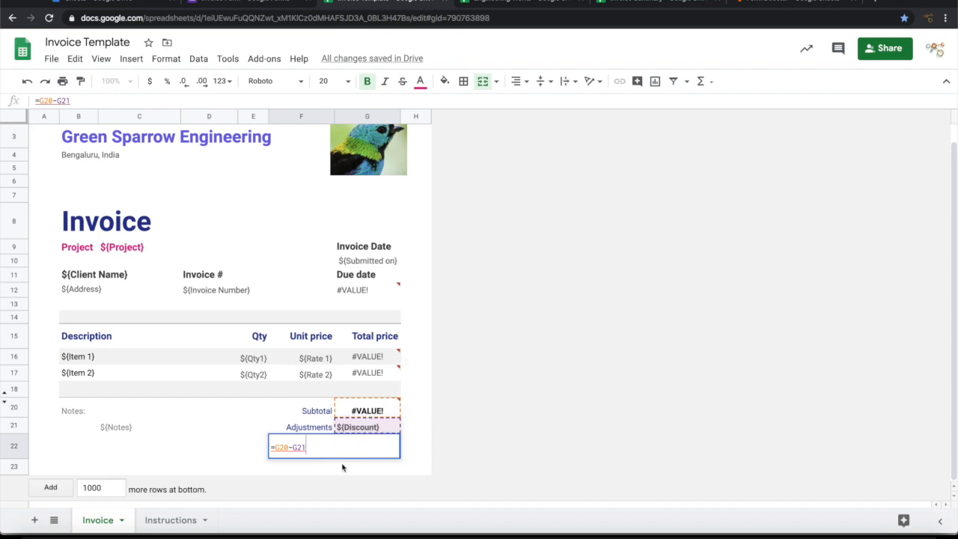
left_click(206, 448)
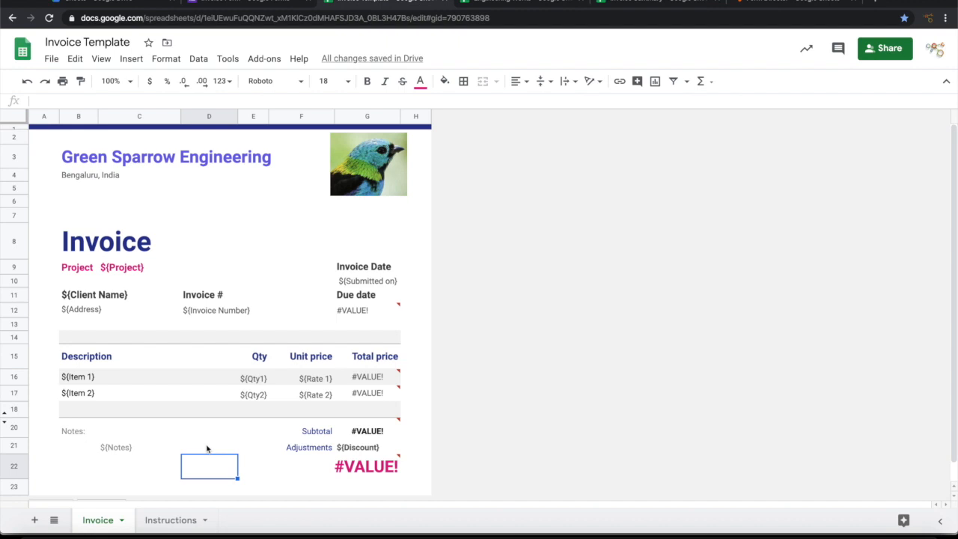
left_click(254, 3)
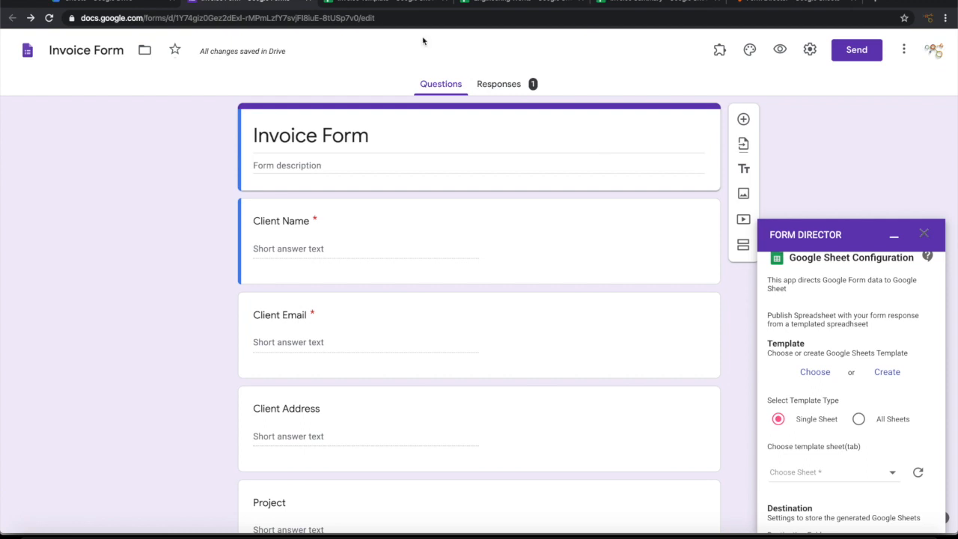
Step: Search for 'Invoice Template' and select that spreadsheet as the Form Director template
left_click(822, 375)
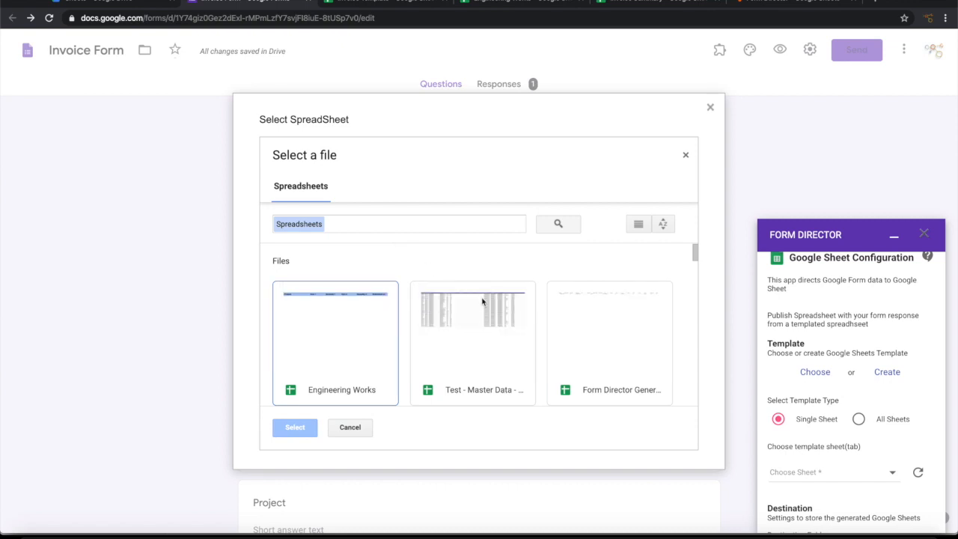
scroll(481, 301, "down", 3)
scroll(449, 270, "up", 3)
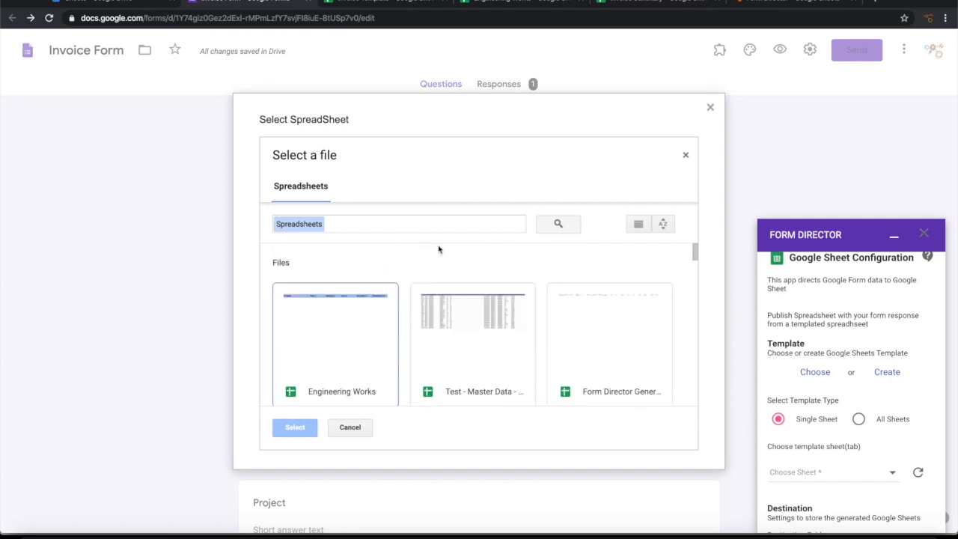
left_click(430, 225)
type("In")
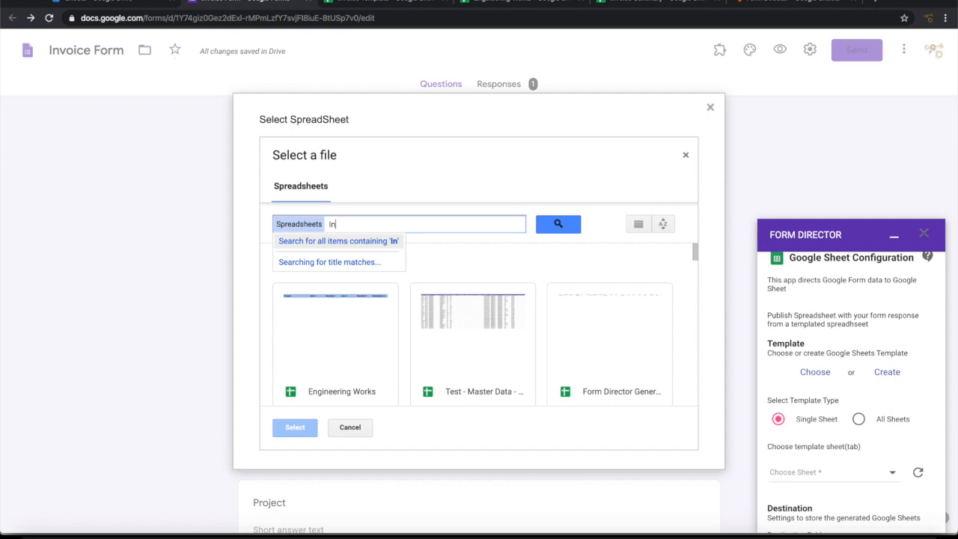
type("voice Template")
key("Return")
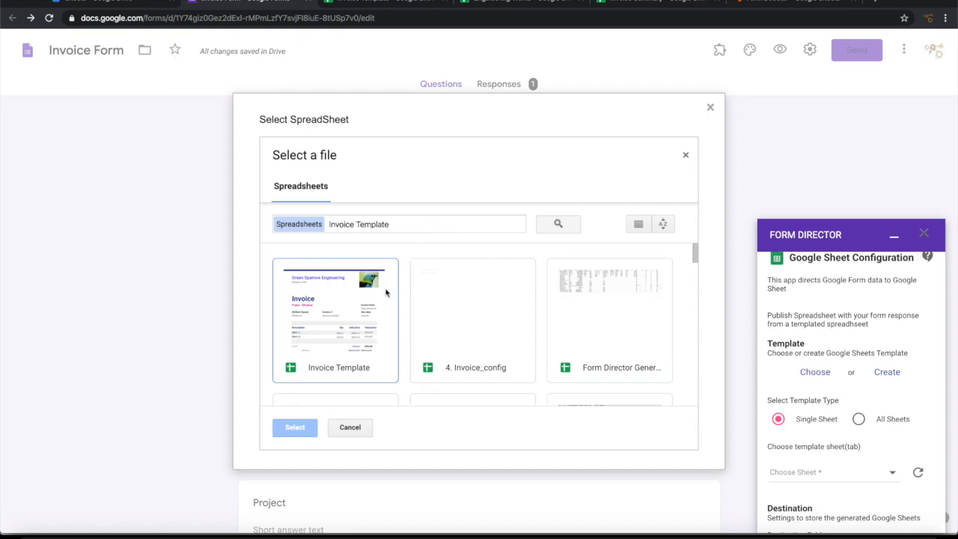
left_click(340, 333)
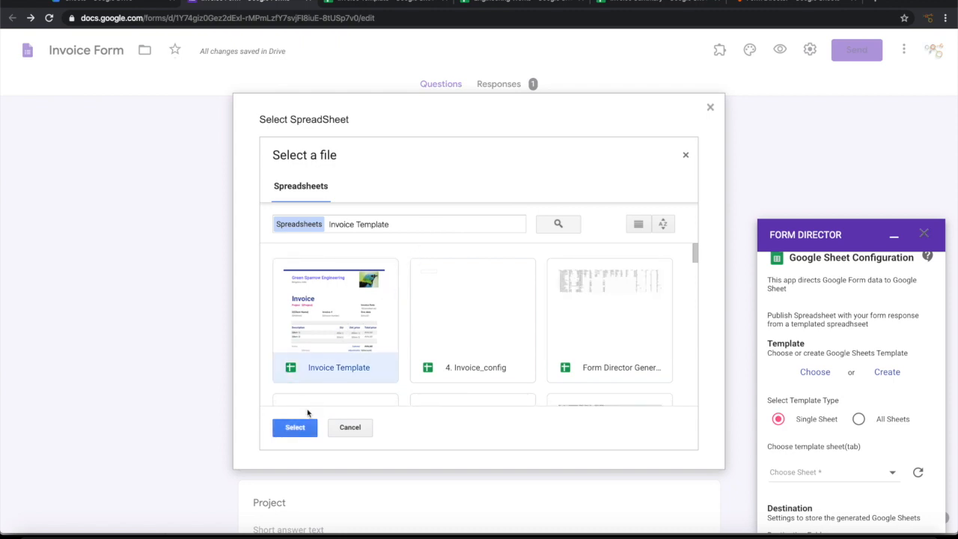
left_click(295, 430)
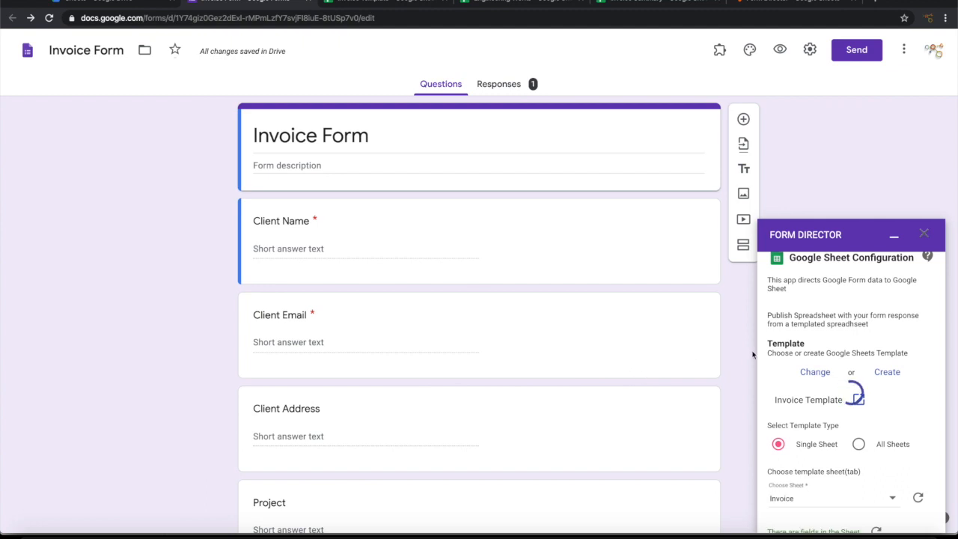
Step: Confirm 13 fields were found in the Invoice sheet, then switch to the Invoice Template spreadsheet
scroll(877, 391, "down", 1)
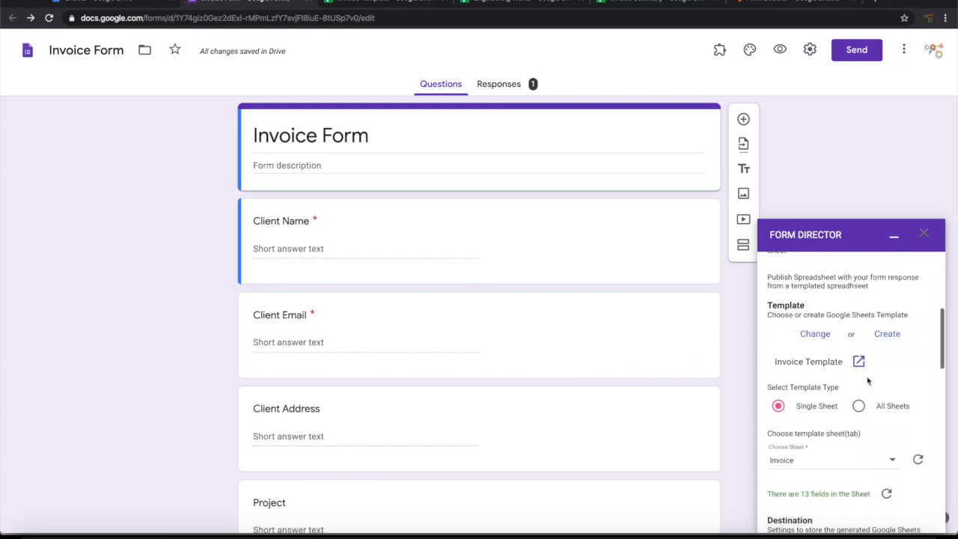
scroll(829, 354, "down", 2)
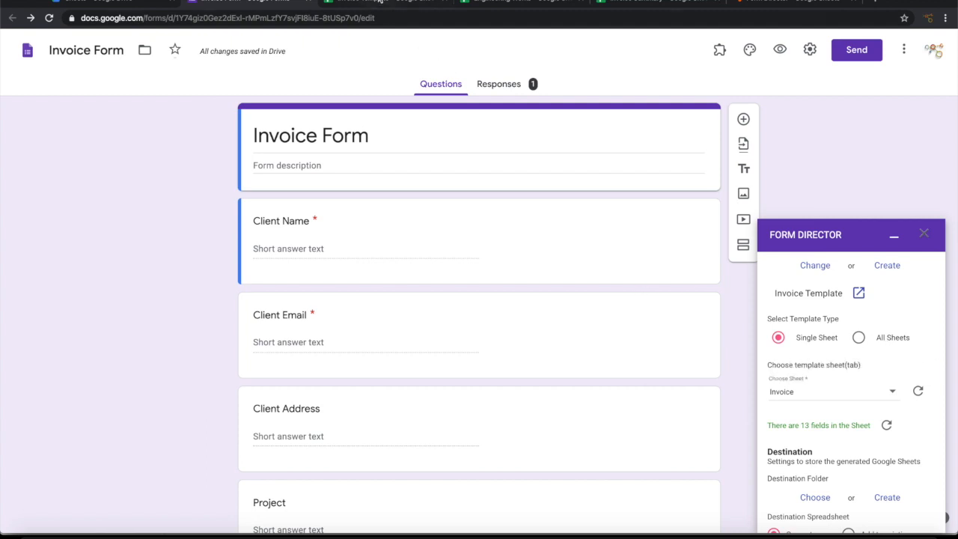
left_click(380, 2)
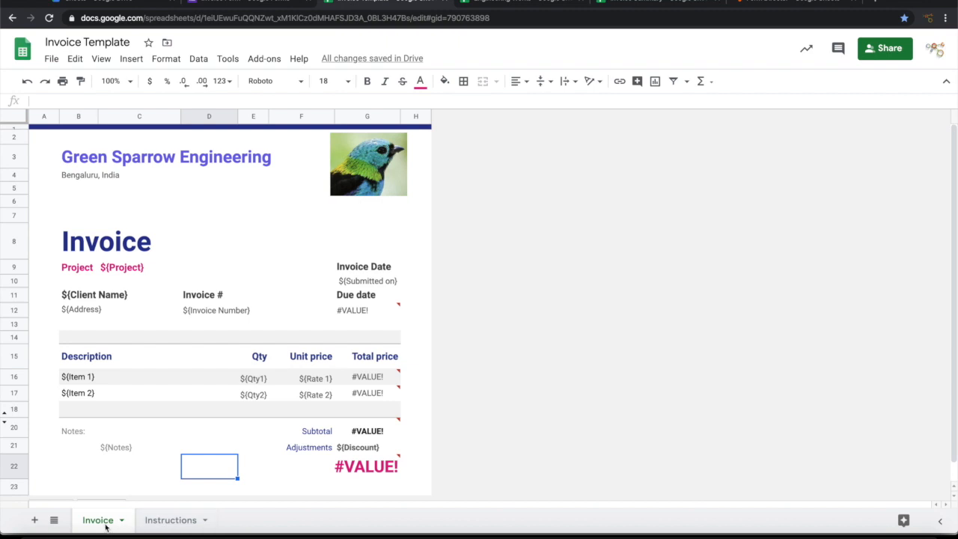
Step: View the template's Instructions sheet placeholders, then go back to the Invoice Form
left_click(163, 522)
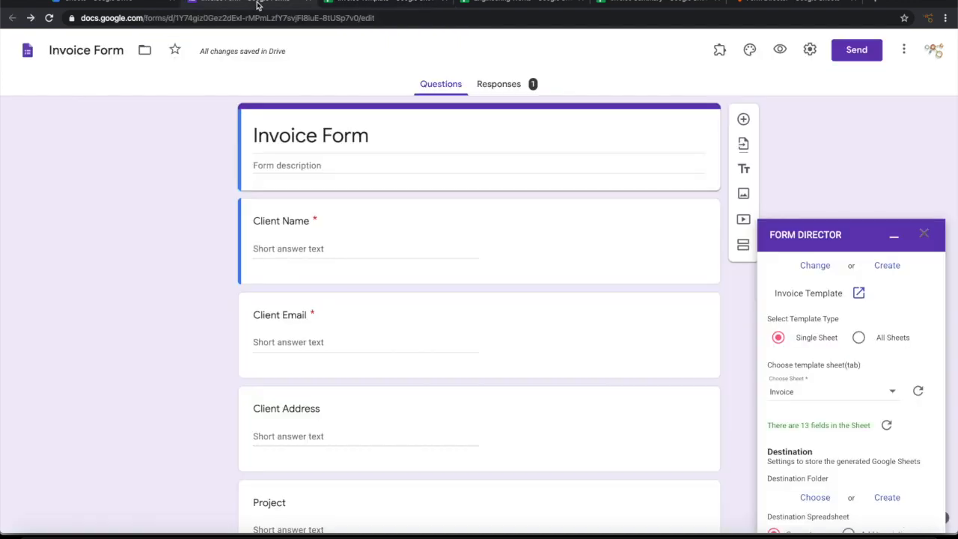
left_click(259, 4)
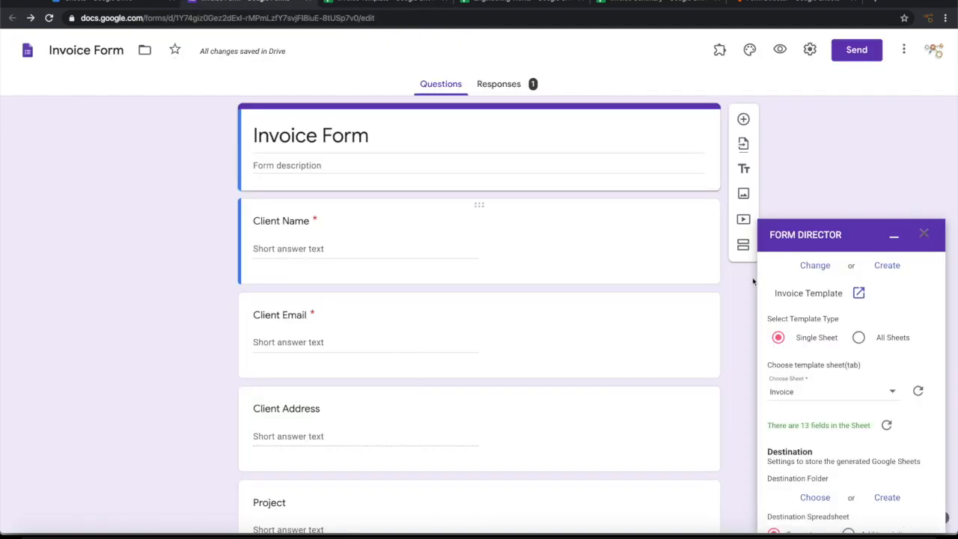
left_click(858, 338)
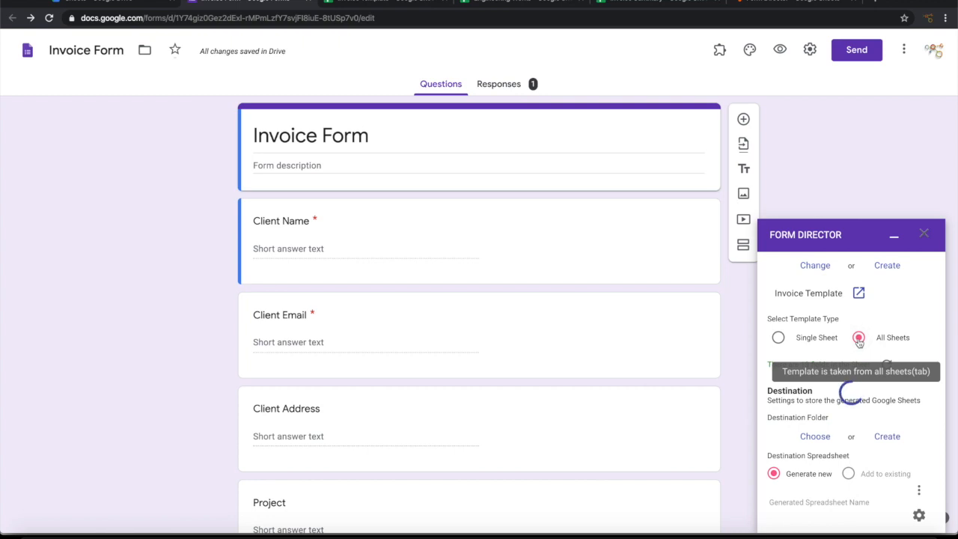
scroll(886, 329, "down", 1)
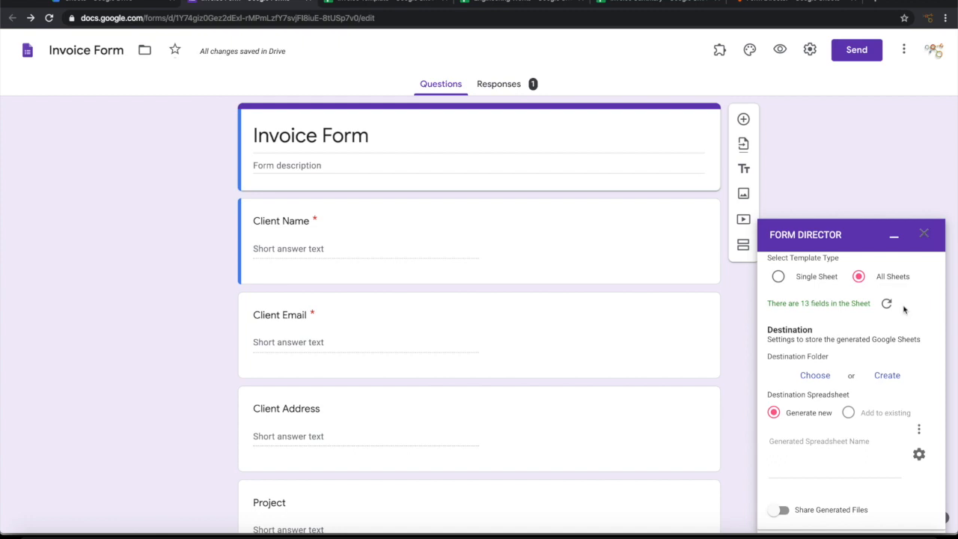
scroll(903, 309, "down", 1)
left_click(814, 321)
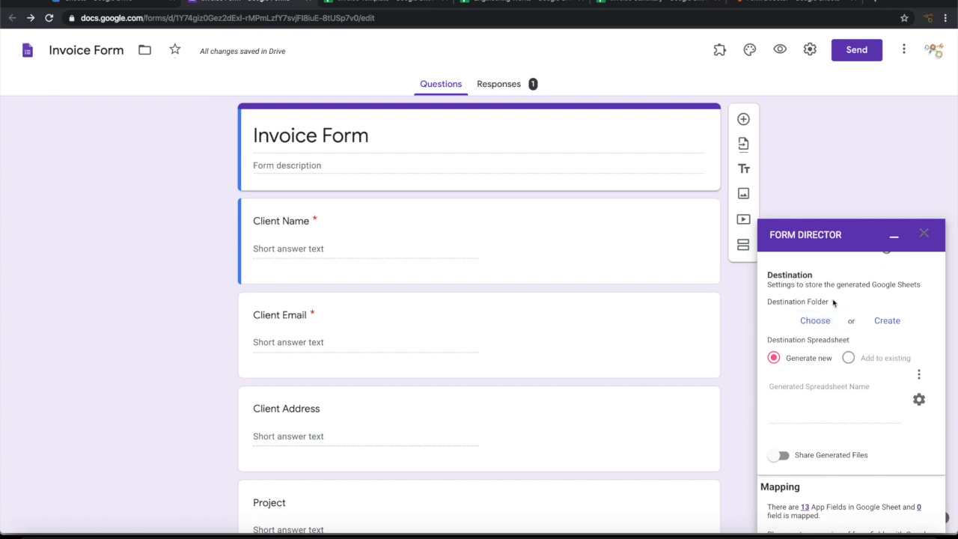
left_click(815, 320)
left_click(815, 321)
left_click(113, 3)
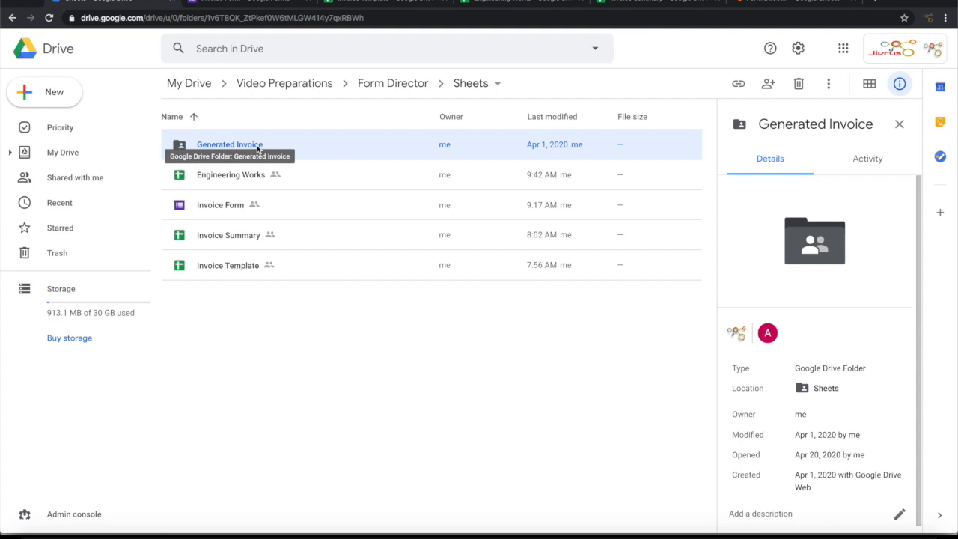
key("ctrl+Tab")
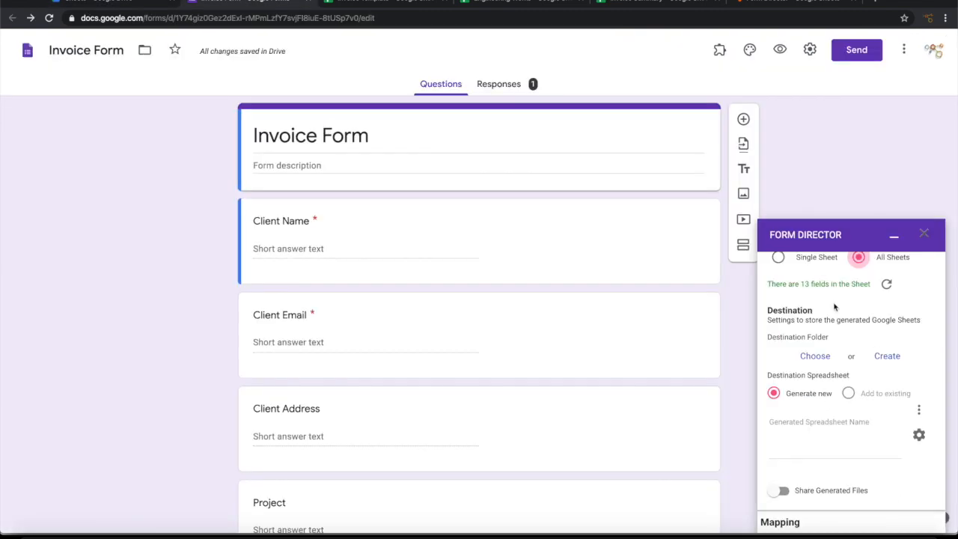
Step: Select the Generated Invoice folder as destination, check it in Drive, and return to the form
left_click(819, 358)
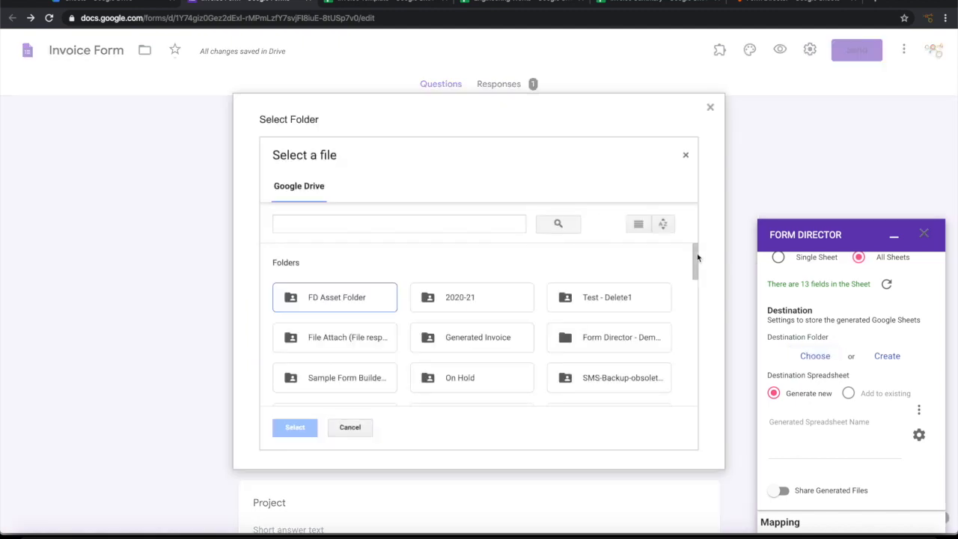
left_click(441, 337)
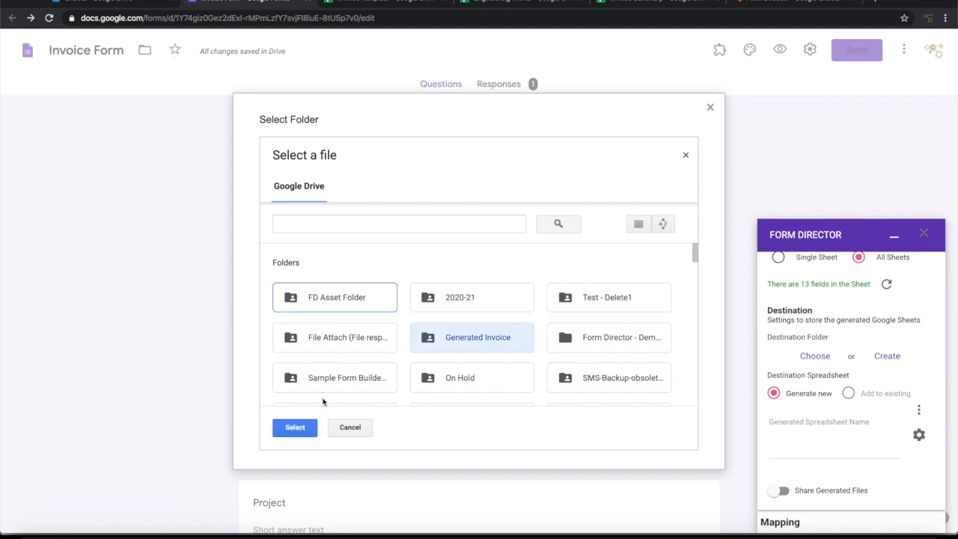
left_click(295, 427)
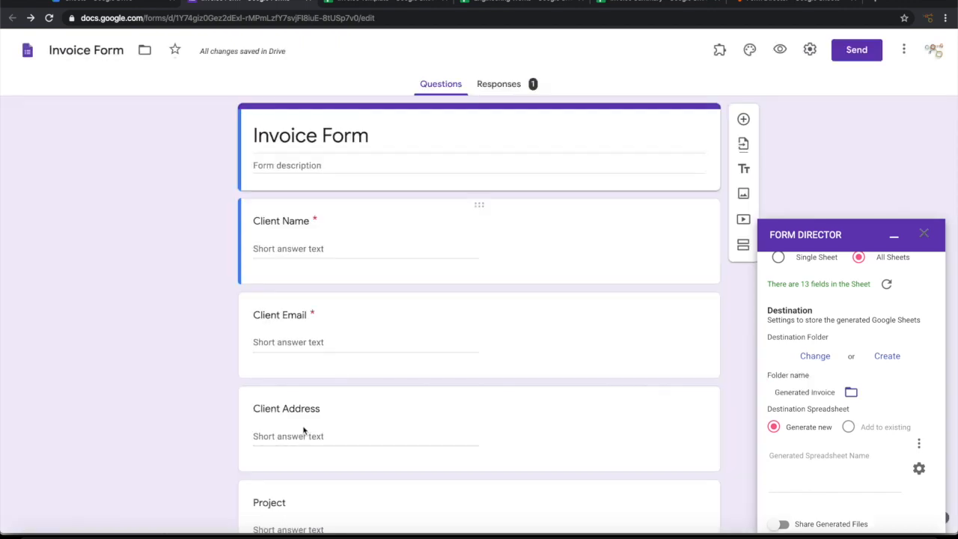
scroll(906, 404, "down", 1)
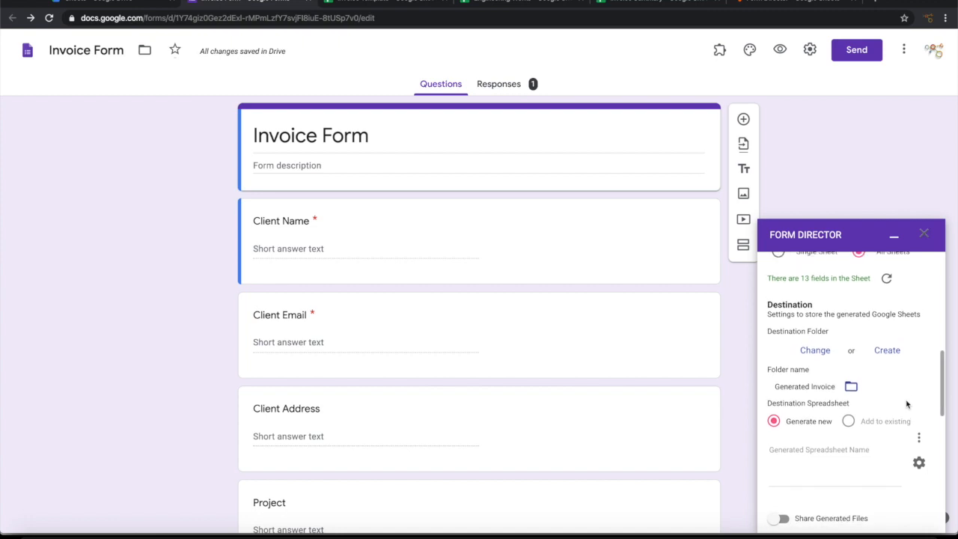
left_click(850, 388)
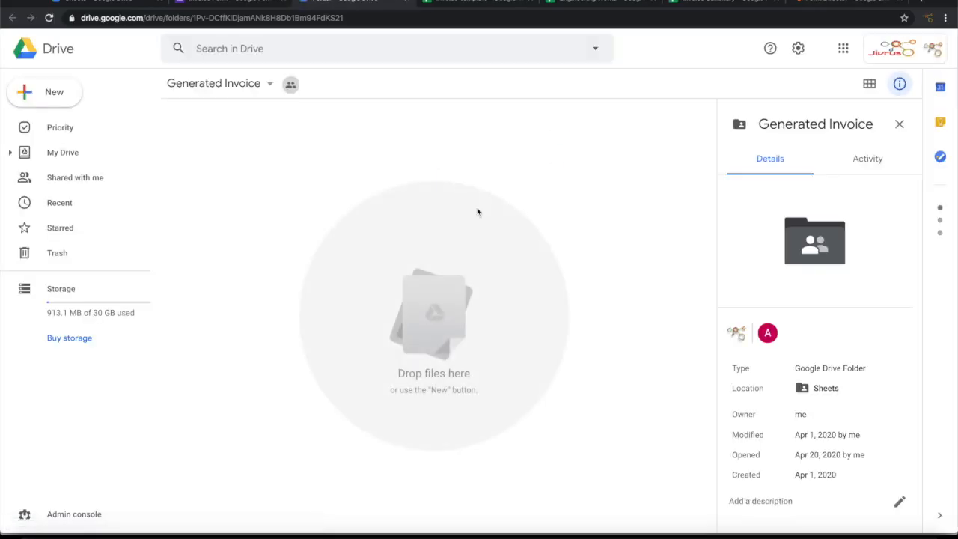
left_click(207, 3)
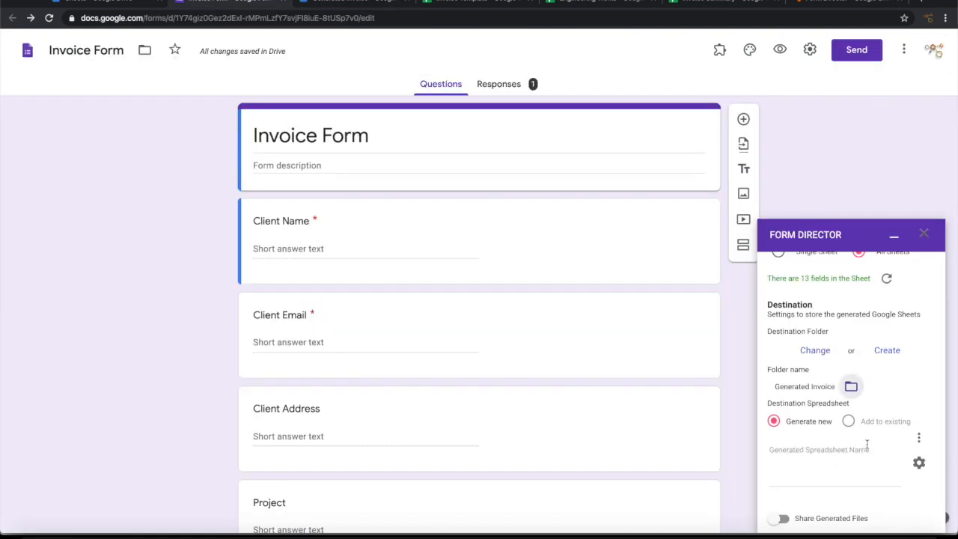
Step: Set the generated spreadsheet name to Invoice-${Client Name}-${Invoice Number} using inserted form fields
scroll(864, 438, "down", 1)
scroll(866, 443, "down", 1)
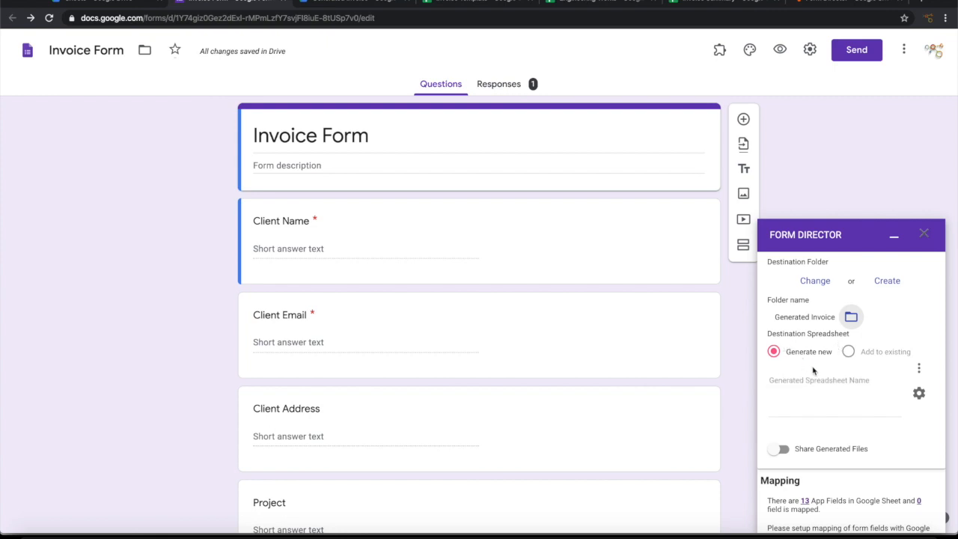
left_click(815, 405)
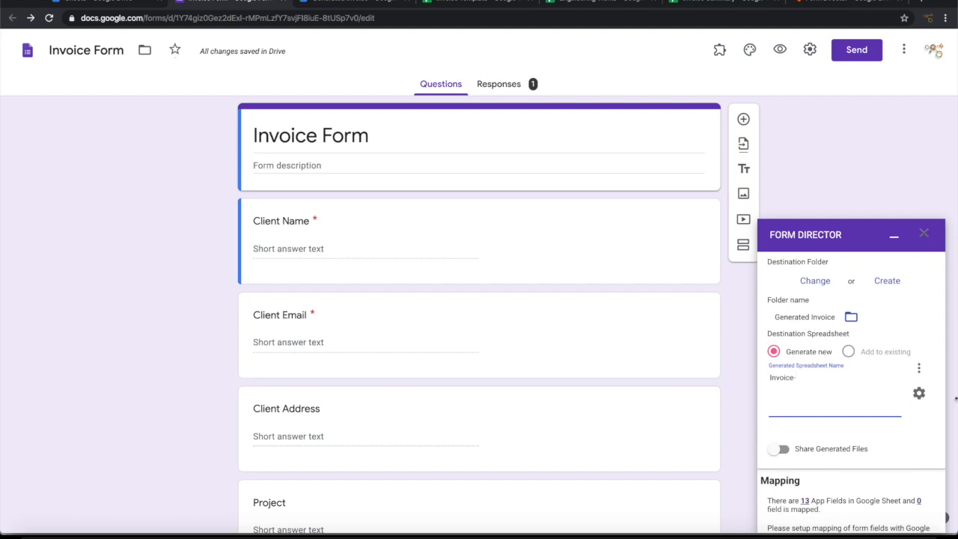
left_click(919, 393)
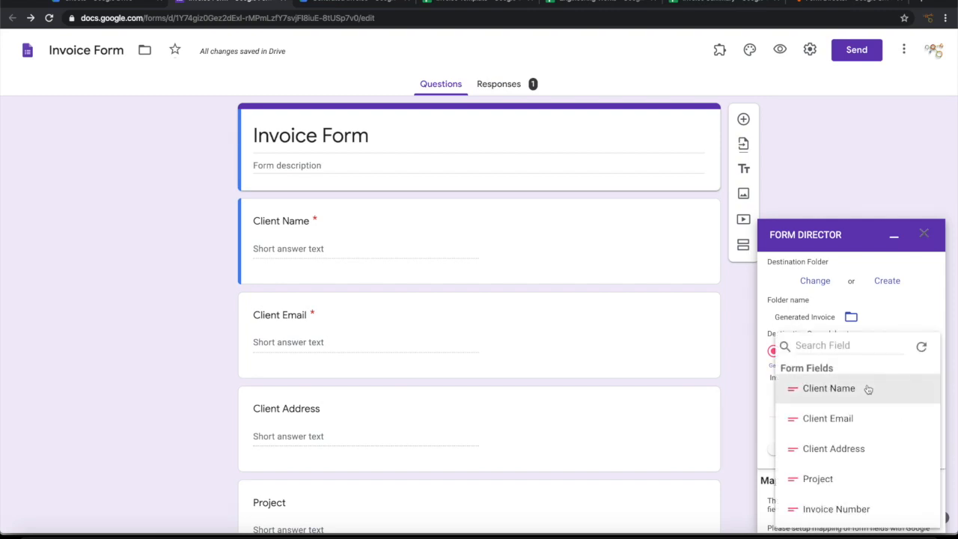
left_click(829, 394)
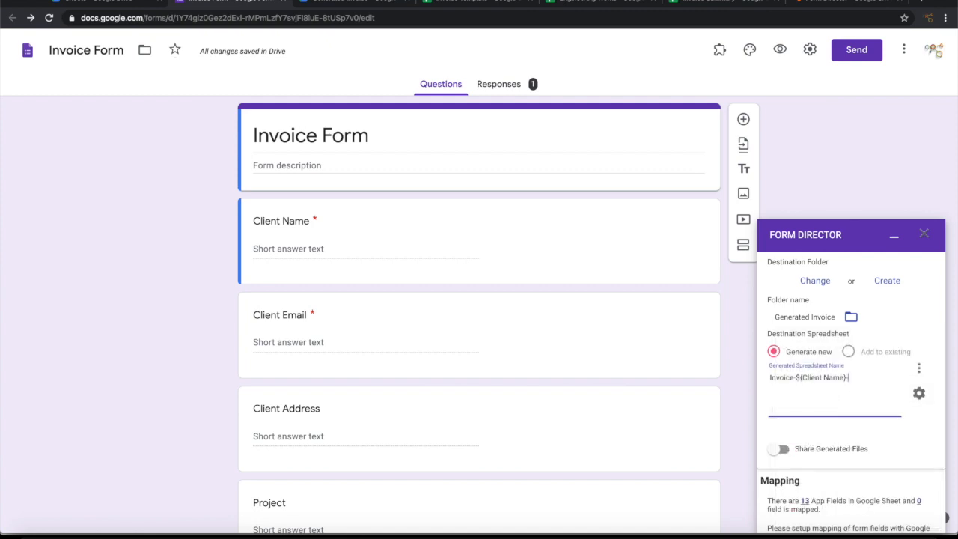
left_click(919, 393)
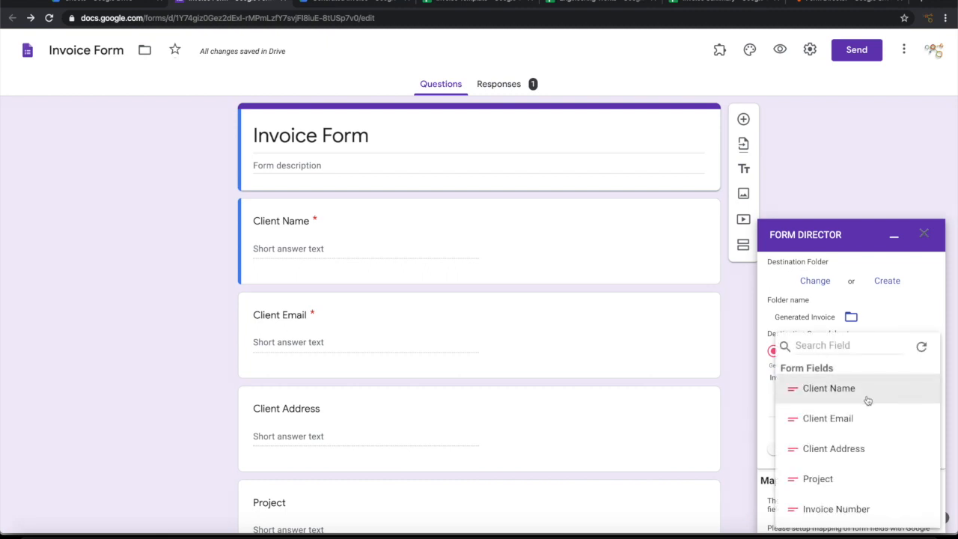
scroll(832, 479, "down", 1)
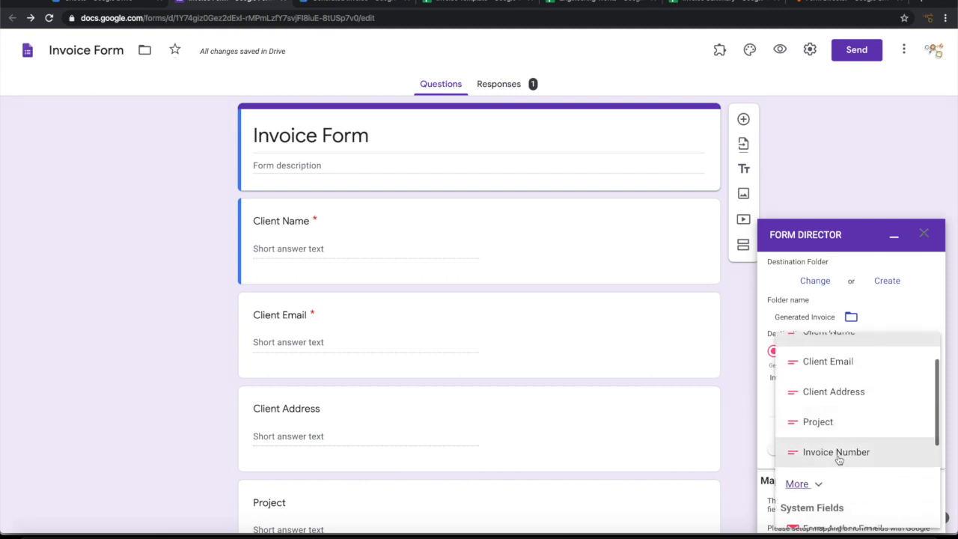
left_click(836, 453)
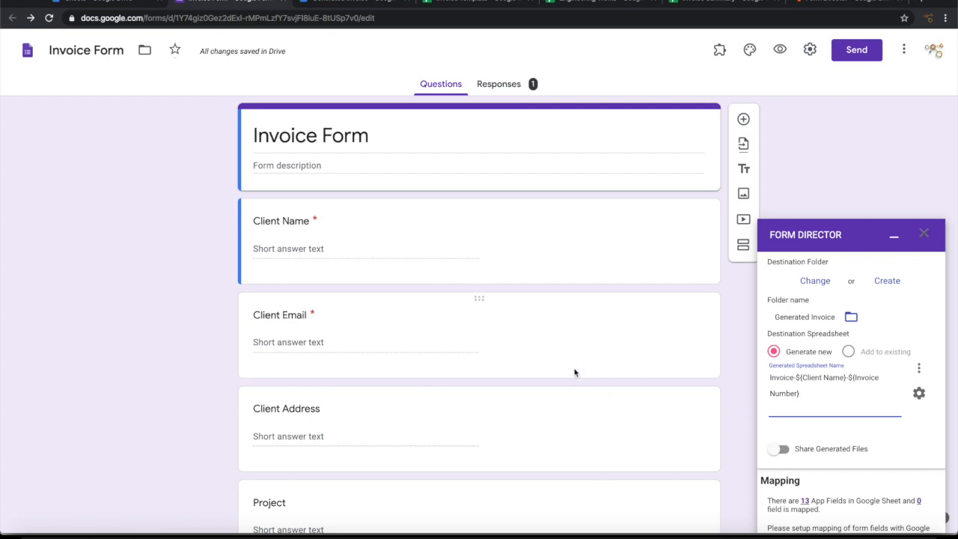
scroll(831, 417, "down", 3)
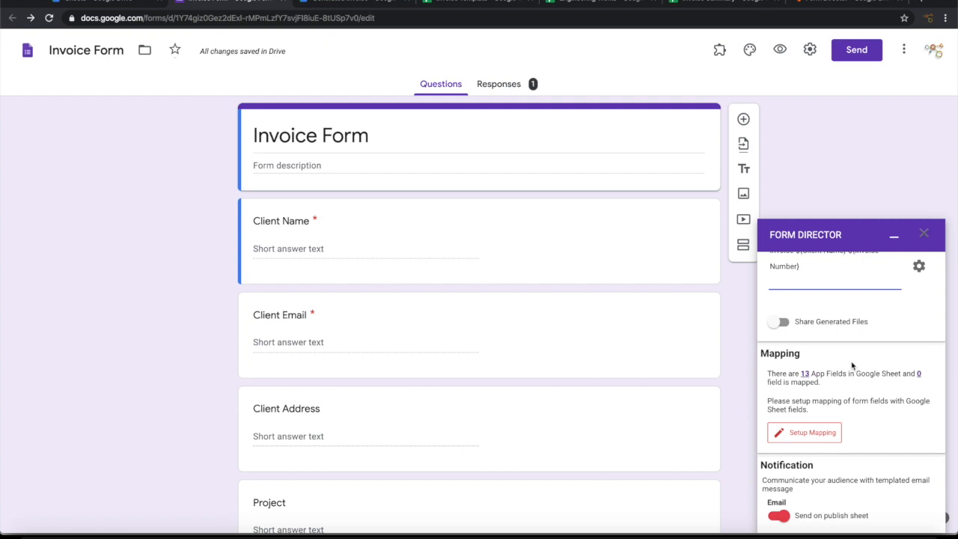
Step: Review the 13 app fields from the Invoice sheet, then bring up the Setup Mapping dialog
left_click(805, 373)
scroll(844, 398, "down", 3)
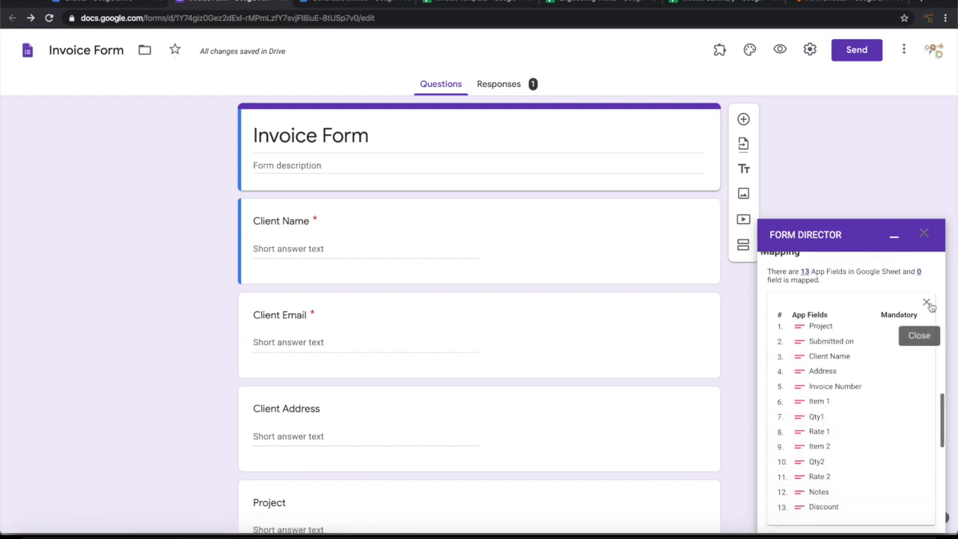
left_click(927, 303)
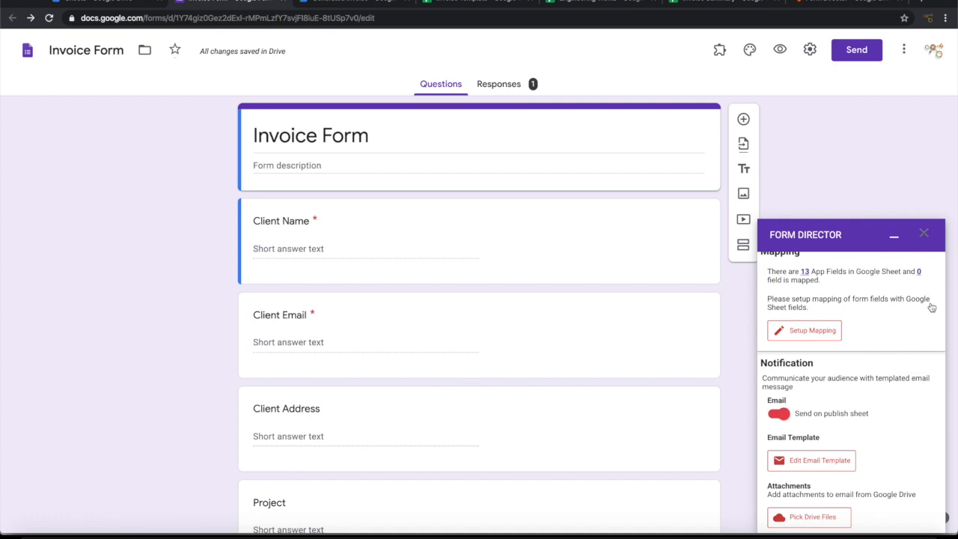
scroll(897, 321, "up", 1)
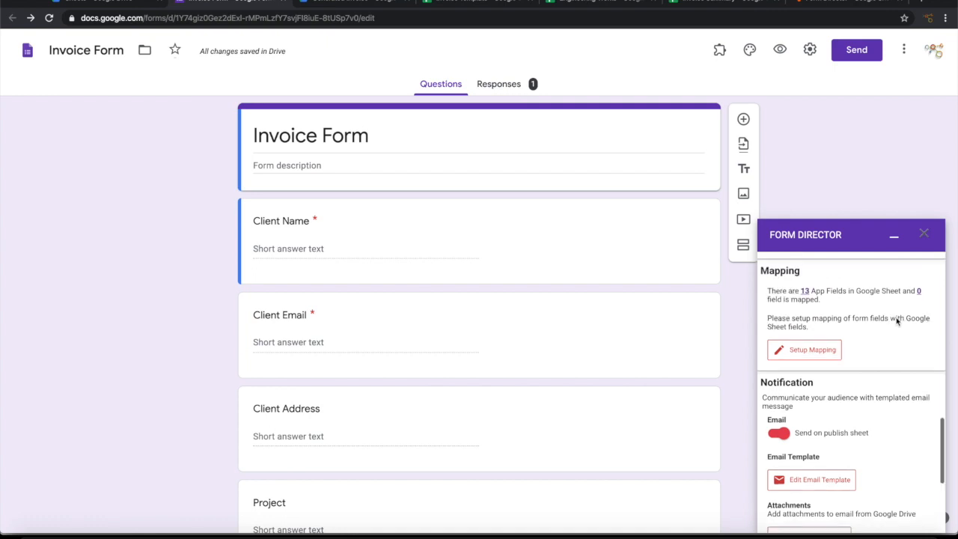
left_click(819, 351)
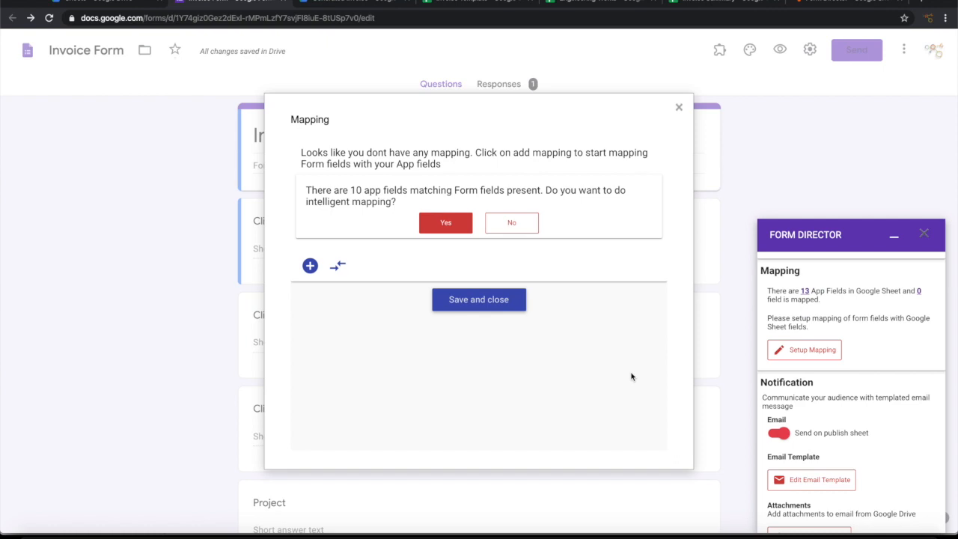
Step: Accept the automatic field matches and save an Address to Client Address mapping
left_click(445, 223)
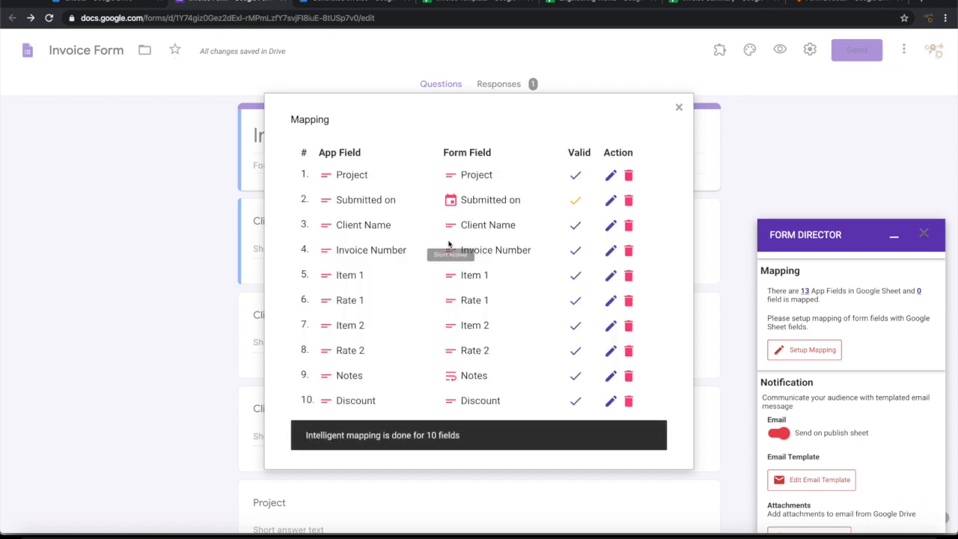
scroll(431, 301, "down", 1)
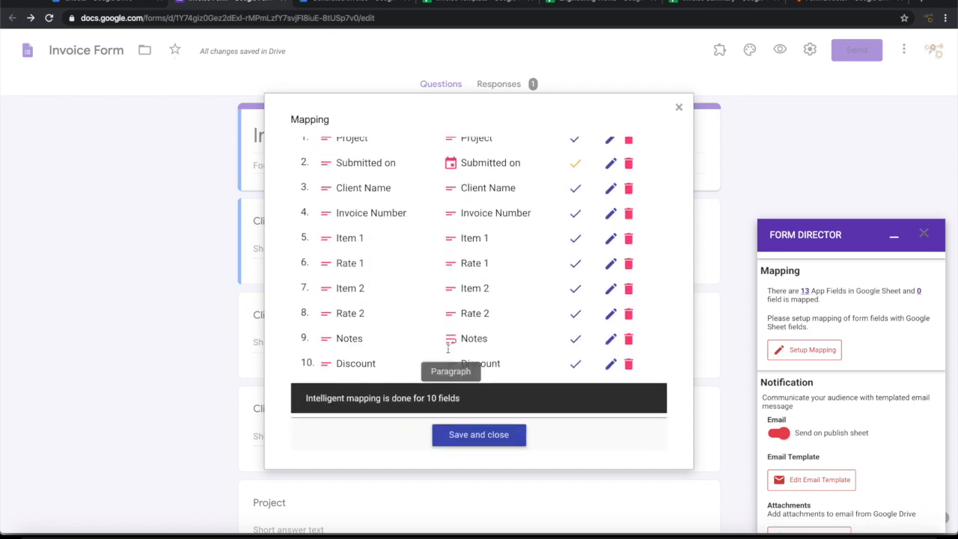
scroll(426, 315, "up", 1)
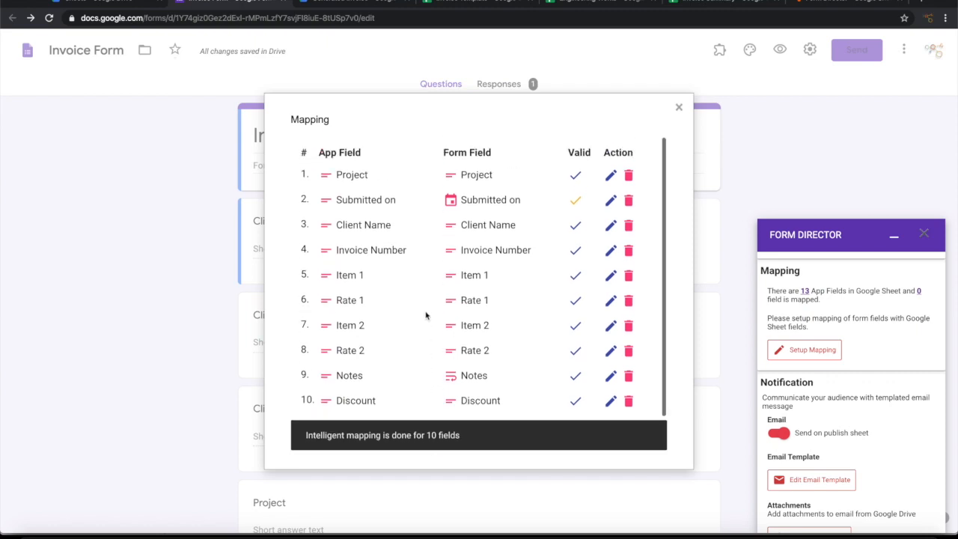
scroll(367, 371, "down", 1)
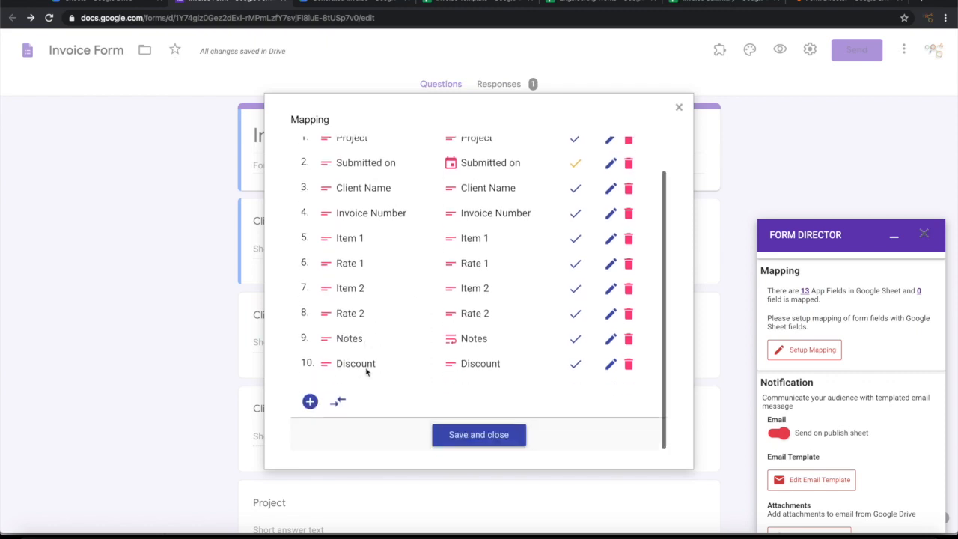
scroll(370, 418, "down", 3)
left_click(396, 270)
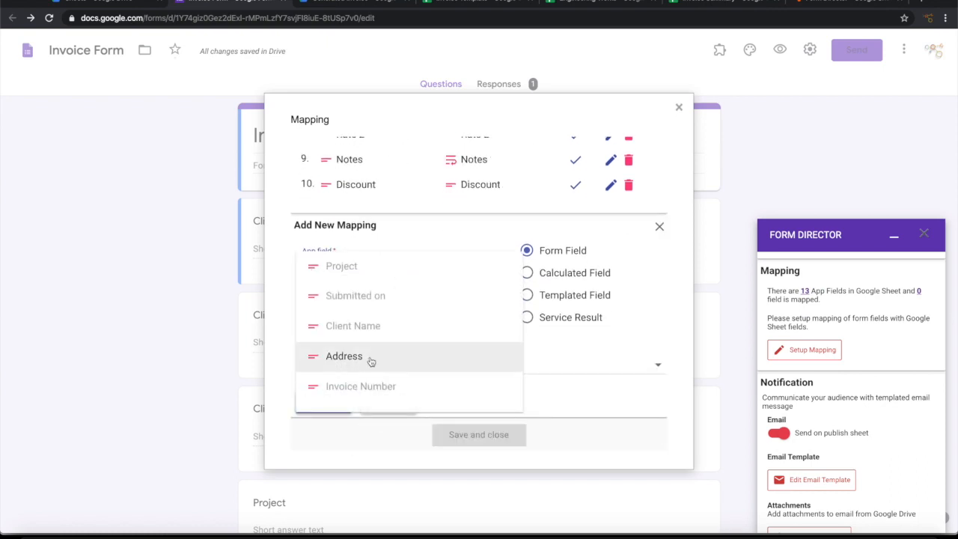
left_click(371, 360)
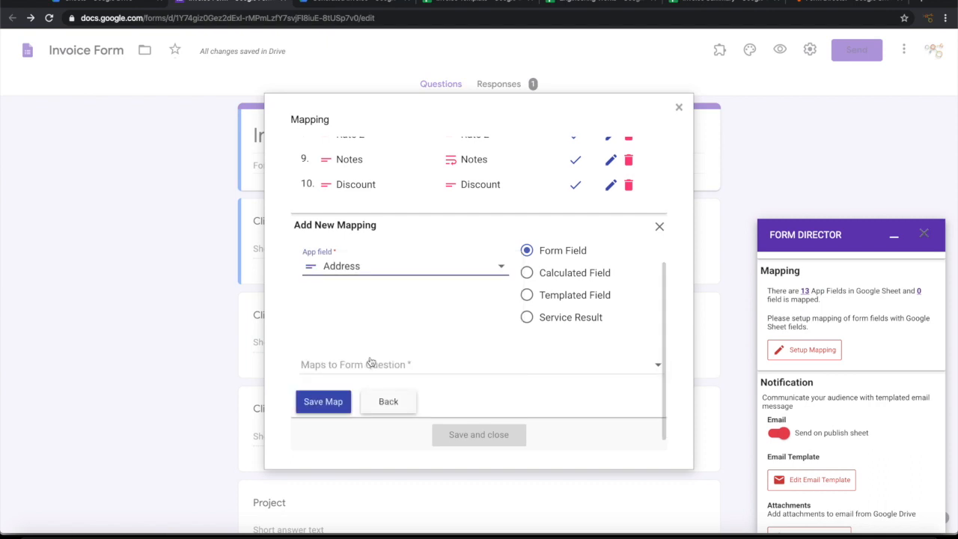
left_click(392, 365)
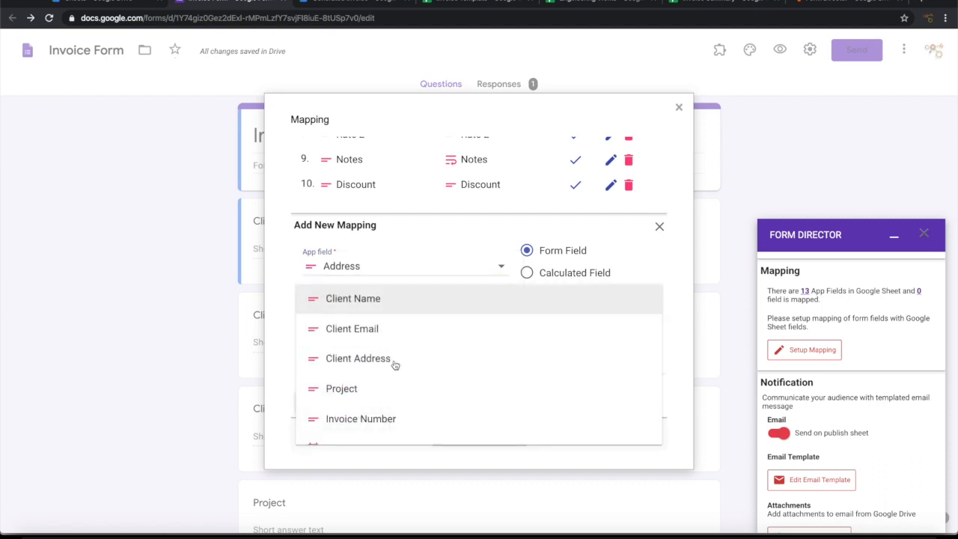
scroll(395, 364, "down", 1)
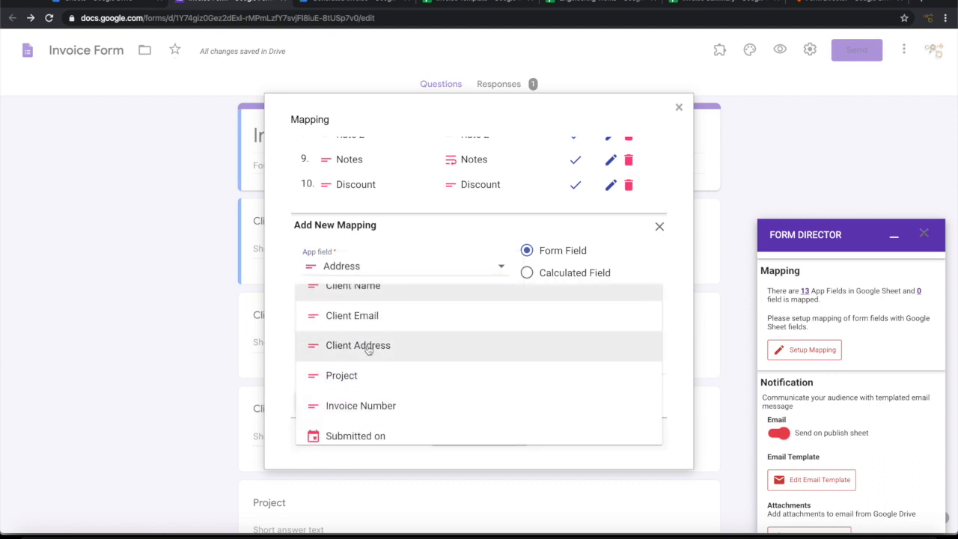
left_click(368, 350)
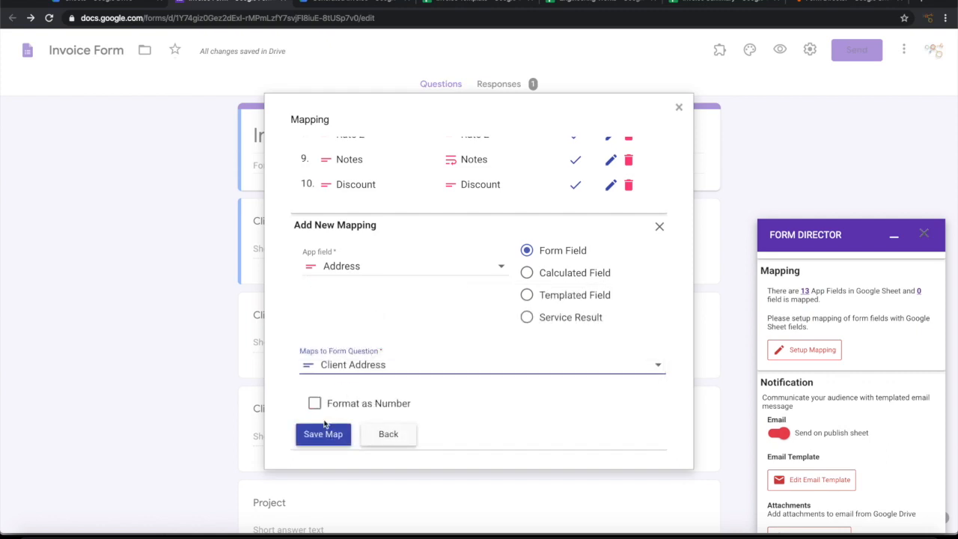
left_click(319, 437)
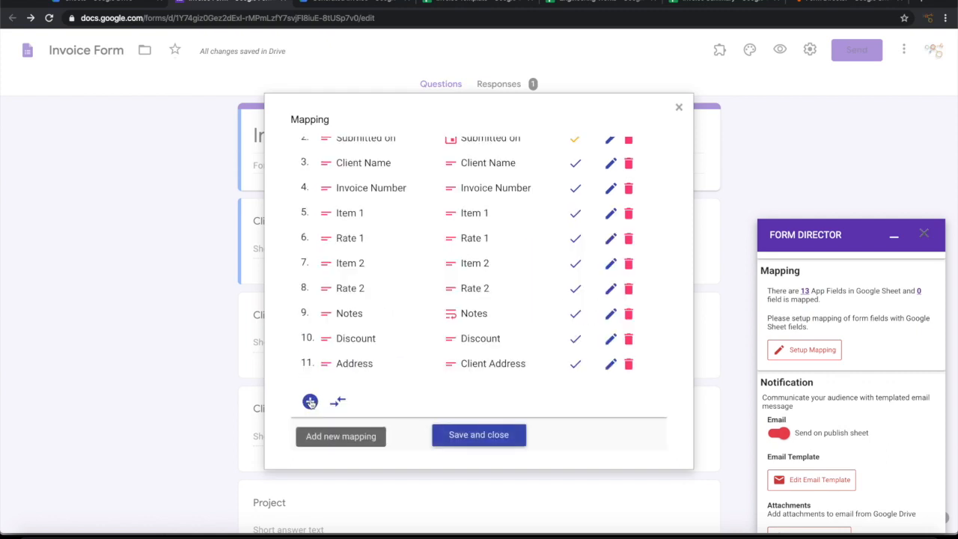
Step: Add and save a new mapping of Qty1 to the Quantity 1 question
left_click(314, 401)
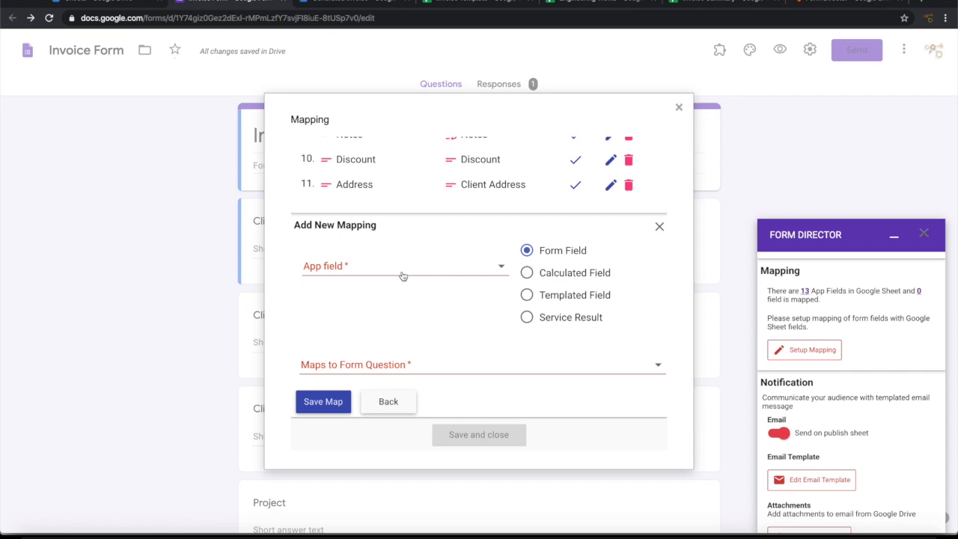
left_click(401, 274)
scroll(402, 339, "down", 3)
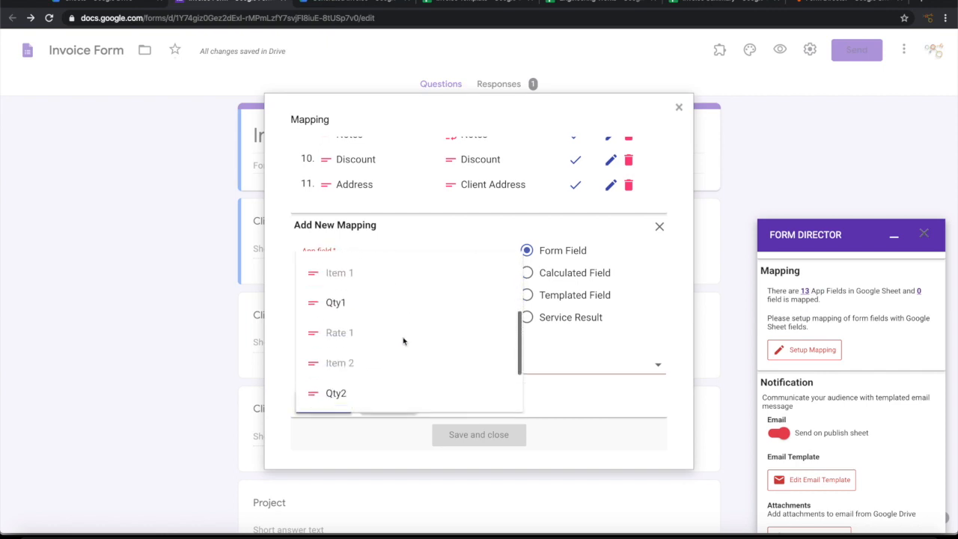
left_click(361, 299)
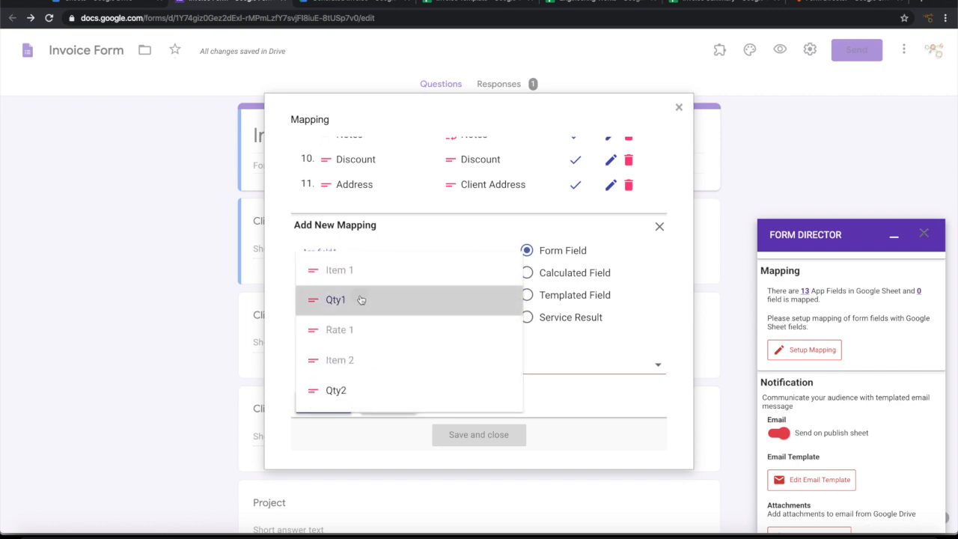
left_click(369, 361)
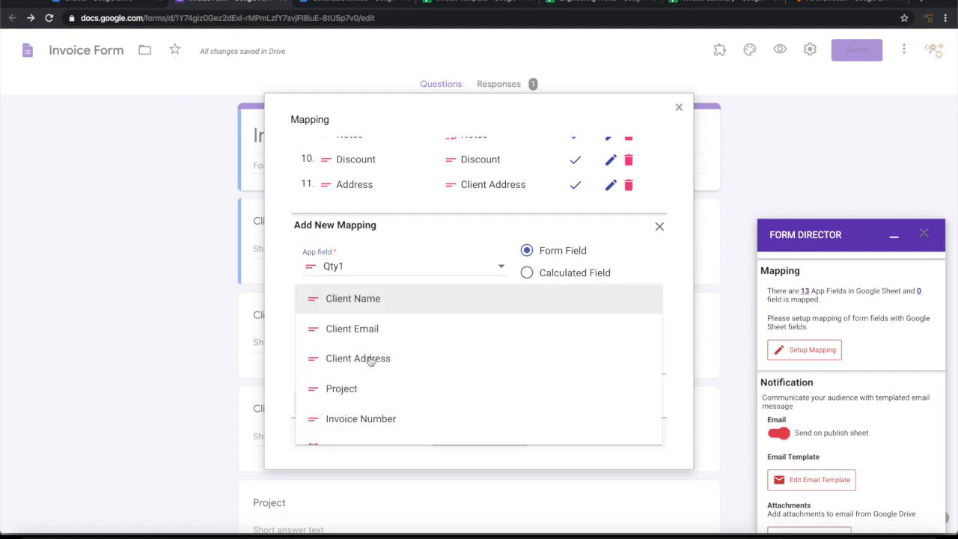
scroll(370, 361, "down", 5)
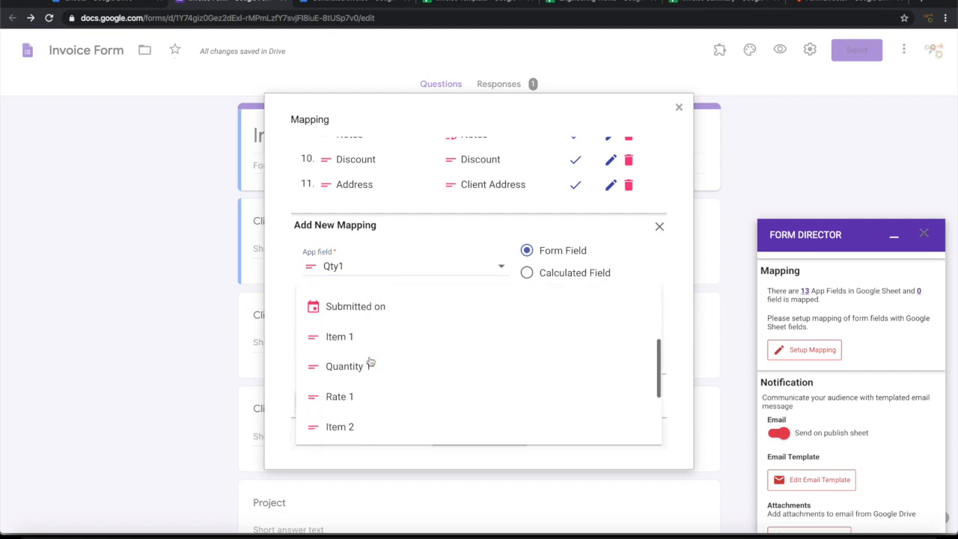
left_click(372, 364)
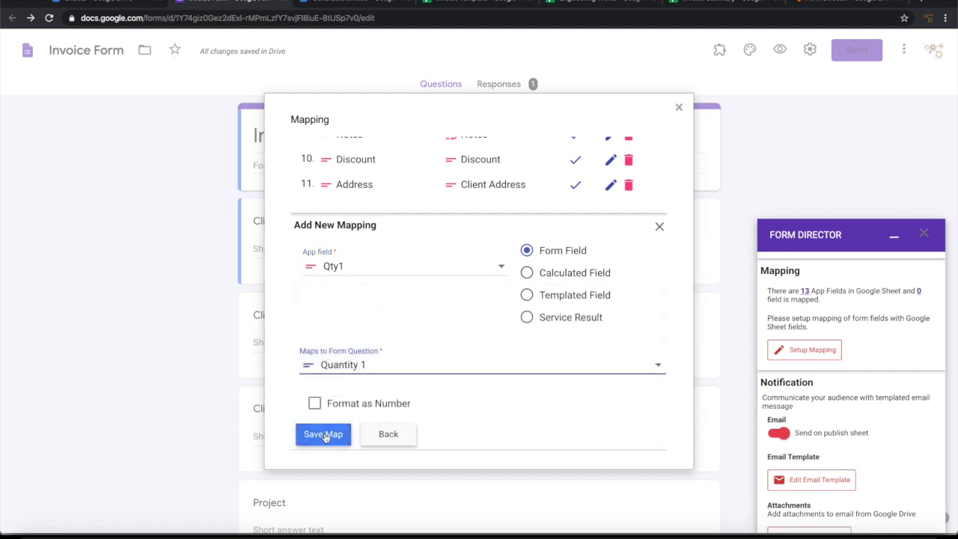
left_click(325, 438)
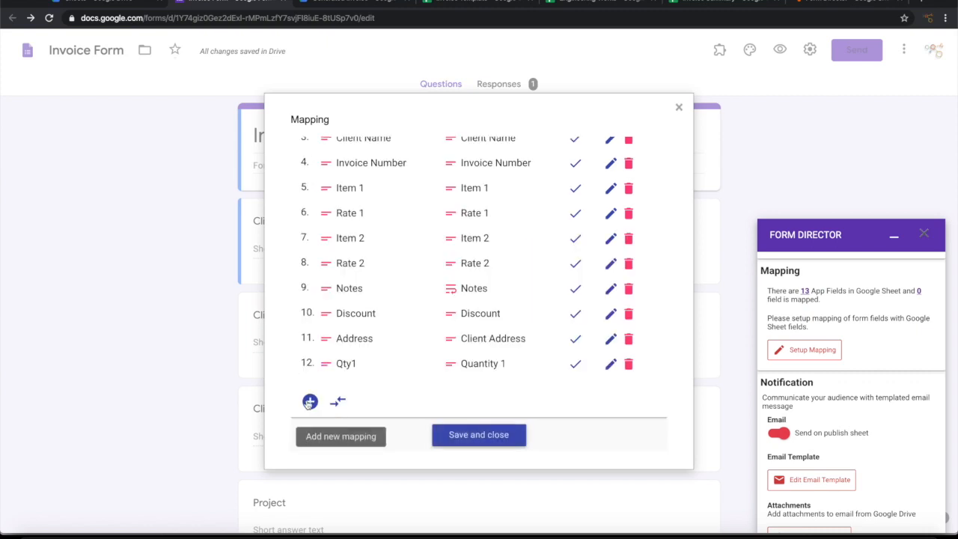
Step: Add and save a new mapping of Qty2 to the Quantity 2 question
left_click(310, 399)
left_click(395, 268)
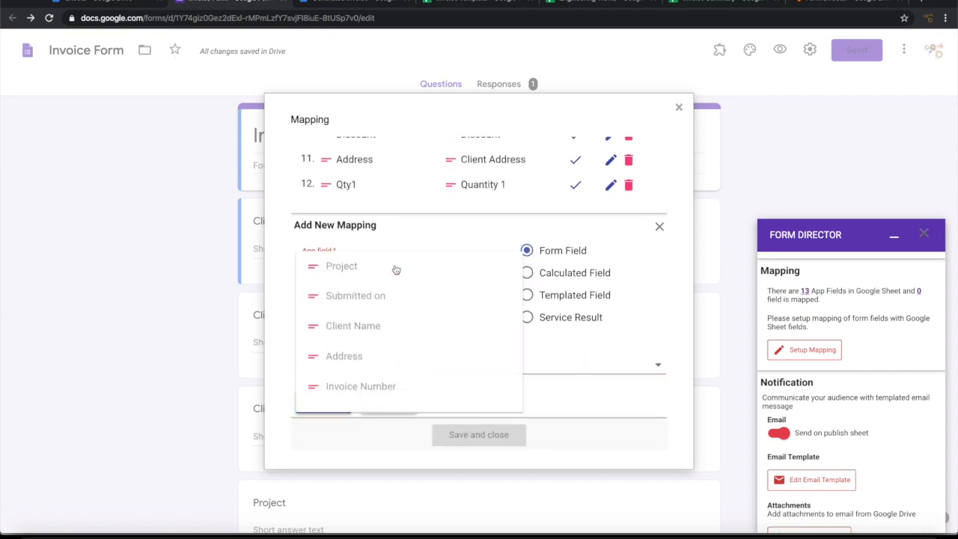
scroll(392, 351, "down", 5)
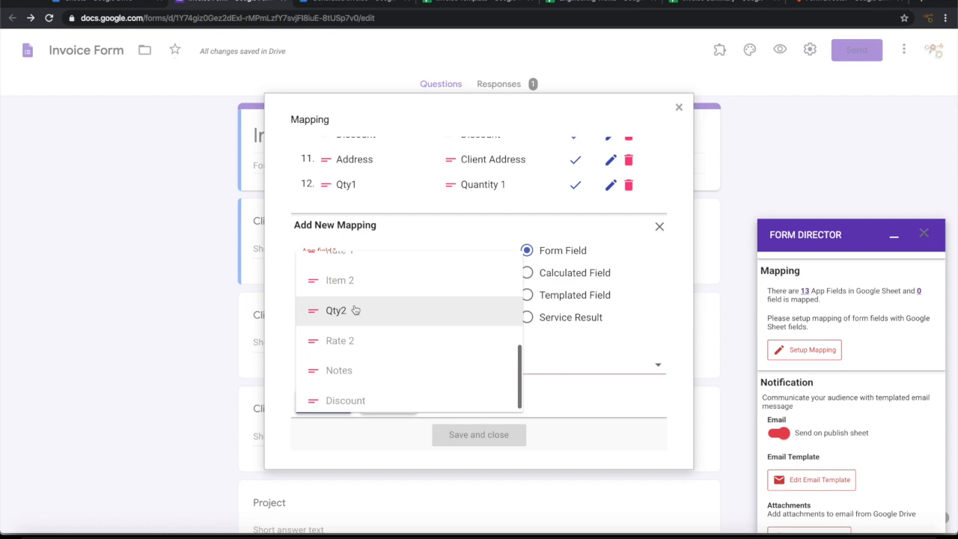
left_click(359, 312)
left_click(366, 370)
scroll(366, 372, "down", 2)
scroll(367, 372, "down", 4)
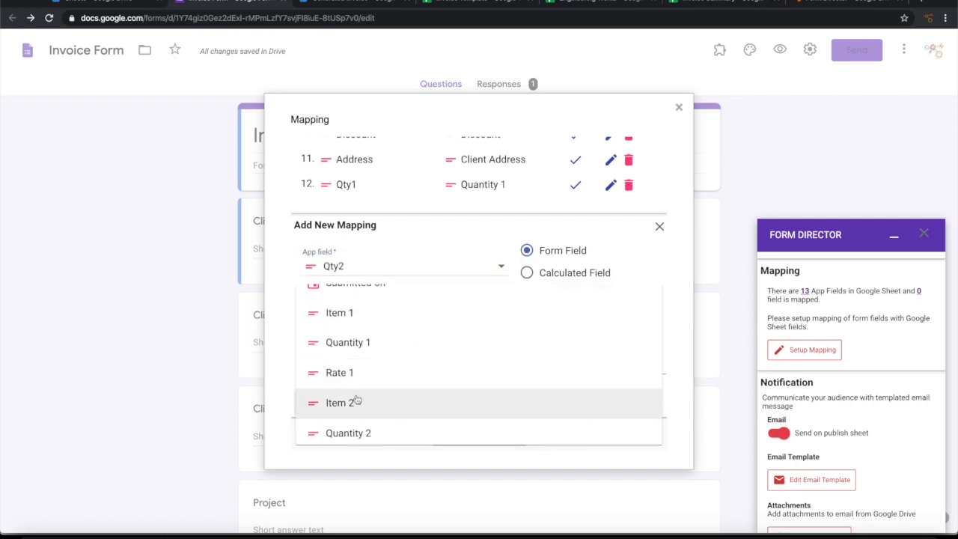
left_click(358, 432)
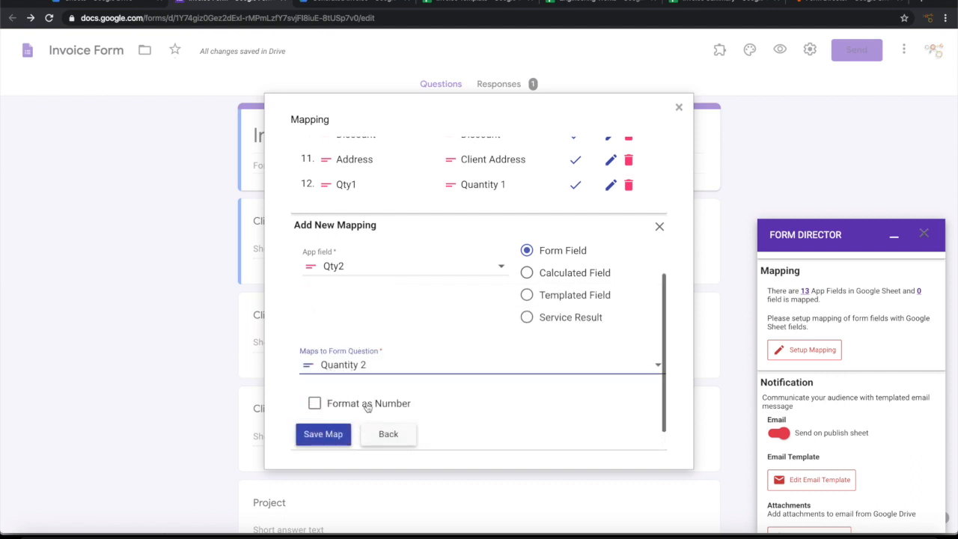
scroll(369, 404, "down", 1)
left_click(328, 398)
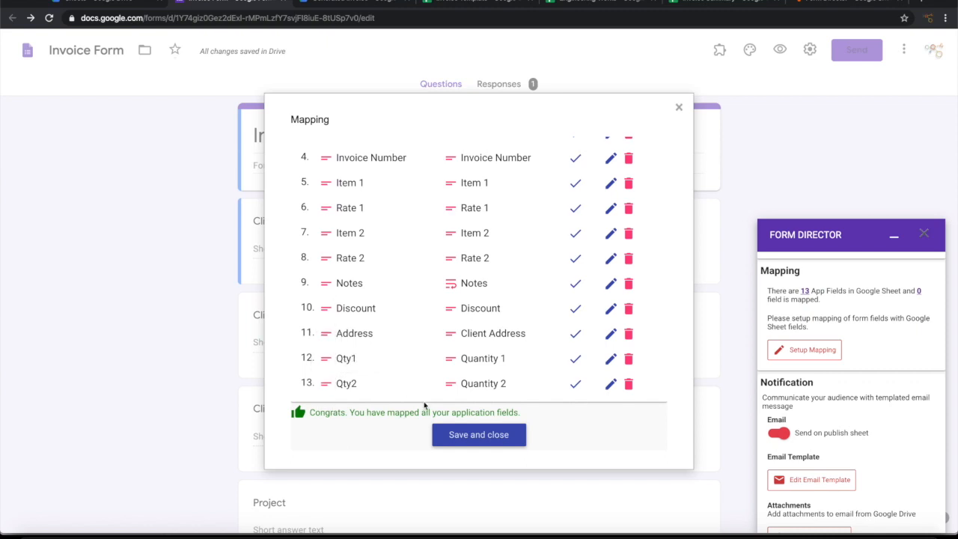
Step: Save the completed field mappings and scroll down to Form Director's Notification settings
left_click(474, 438)
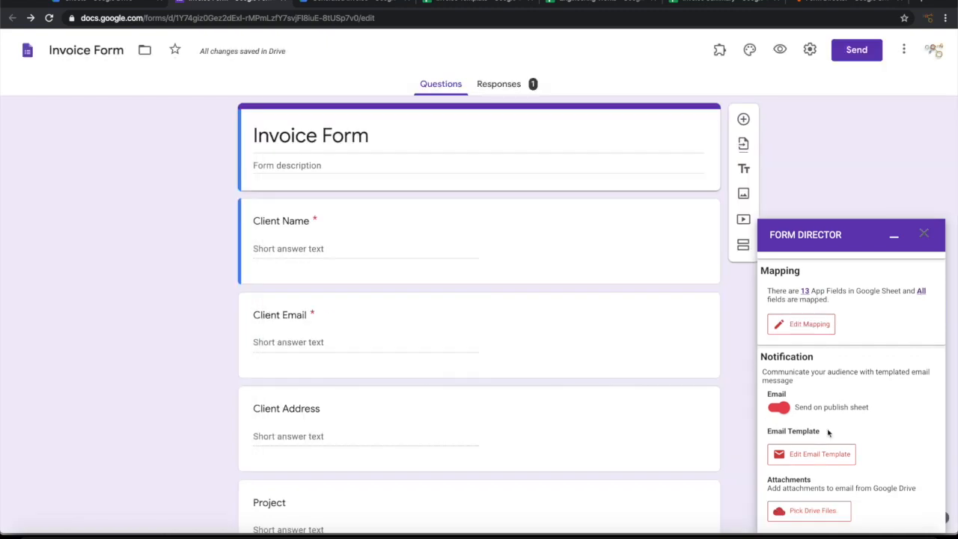
scroll(855, 441, "down", 2)
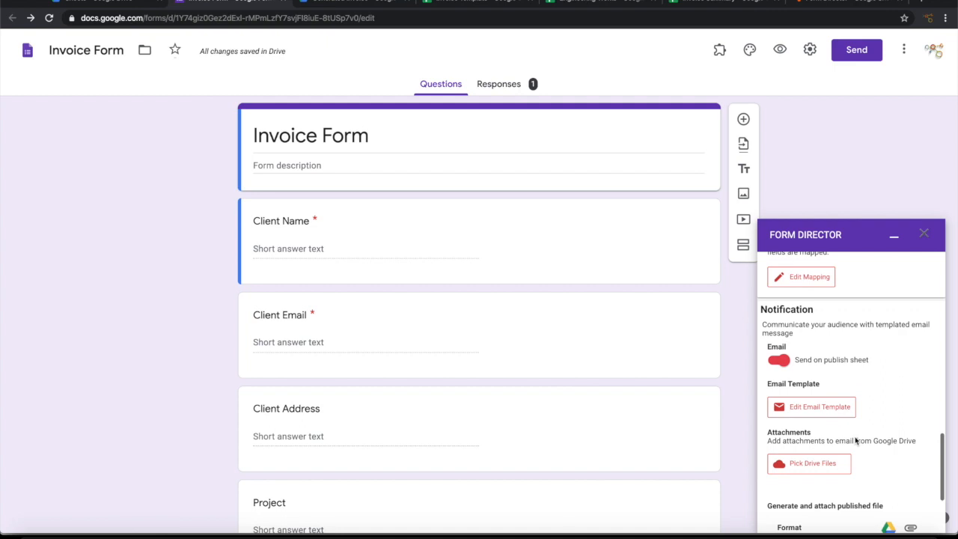
scroll(855, 441, "down", 1)
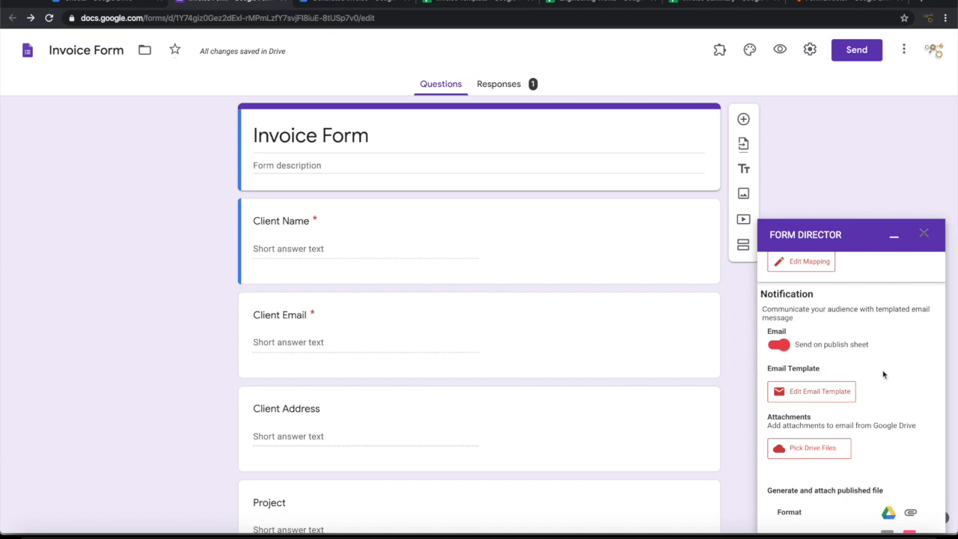
scroll(883, 374, "down", 1)
scroll(890, 371, "down", 1)
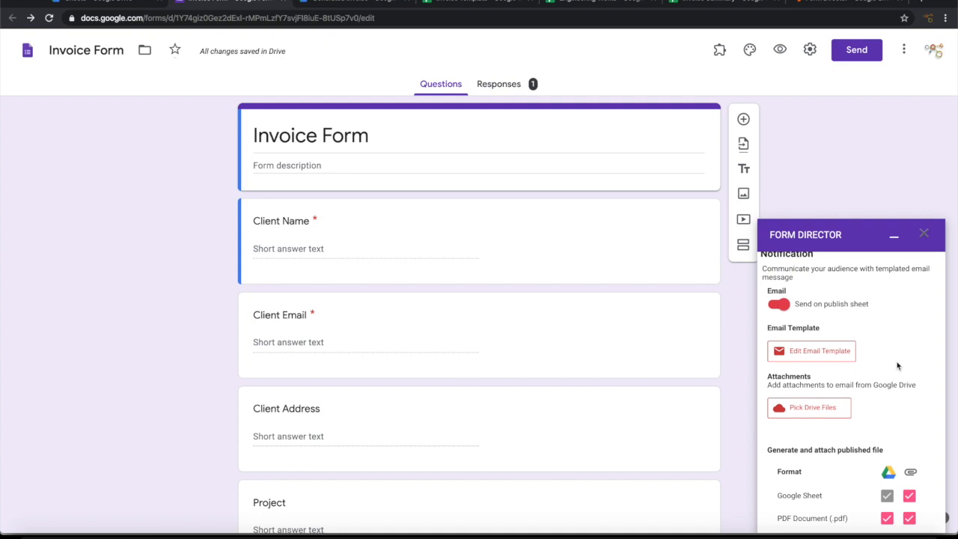
Step: In the notification email template, change the From Name to 'Green Sparrow Engineering'
left_click(837, 352)
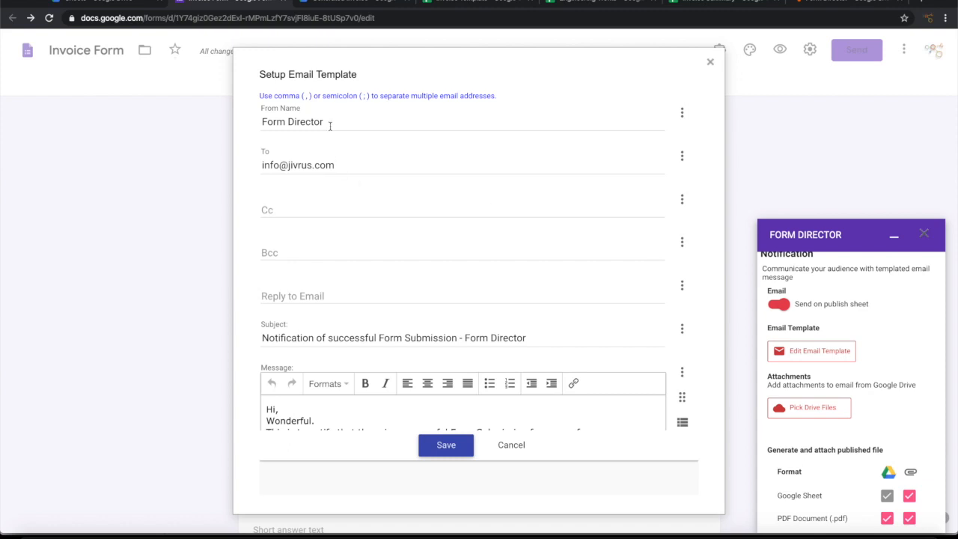
left_click_drag(332, 121, 232, 128)
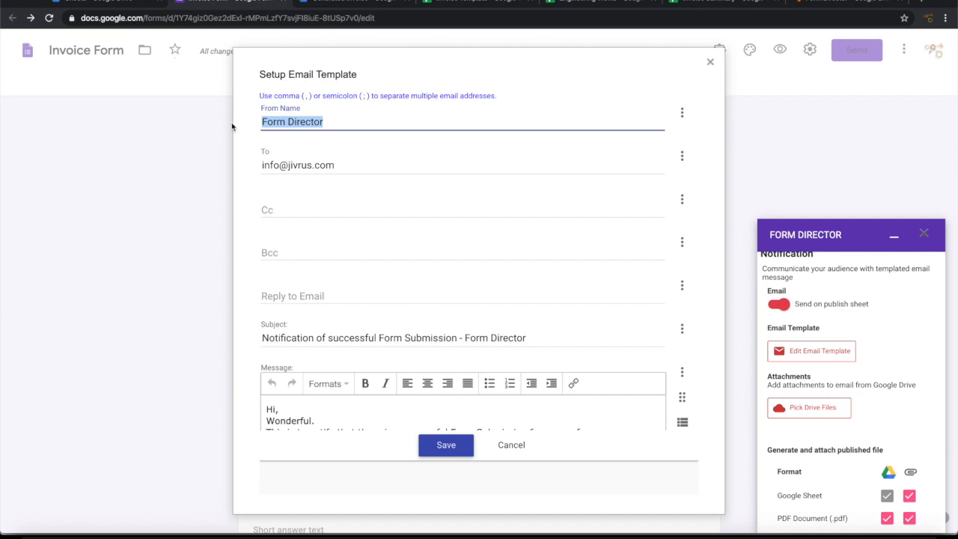
type("Gree")
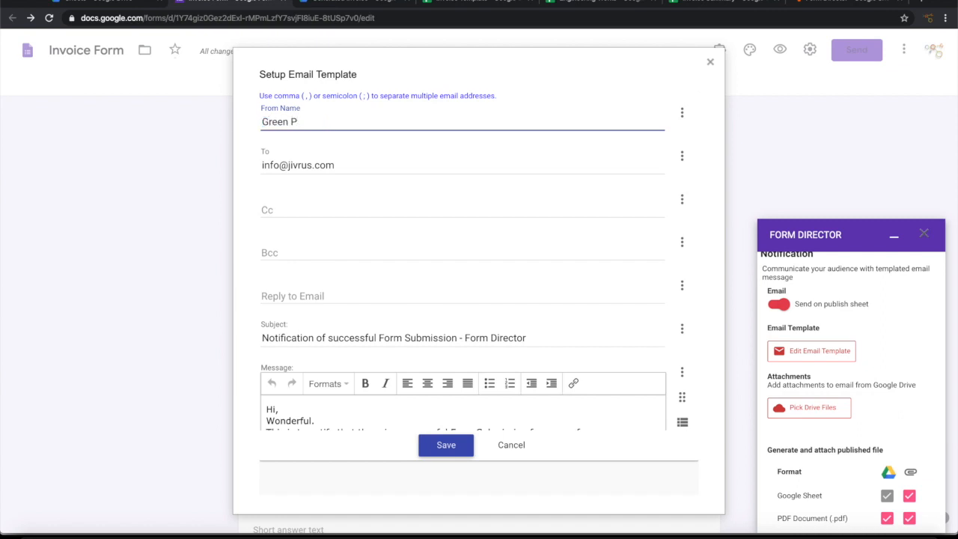
type("n Sparrow Engineering")
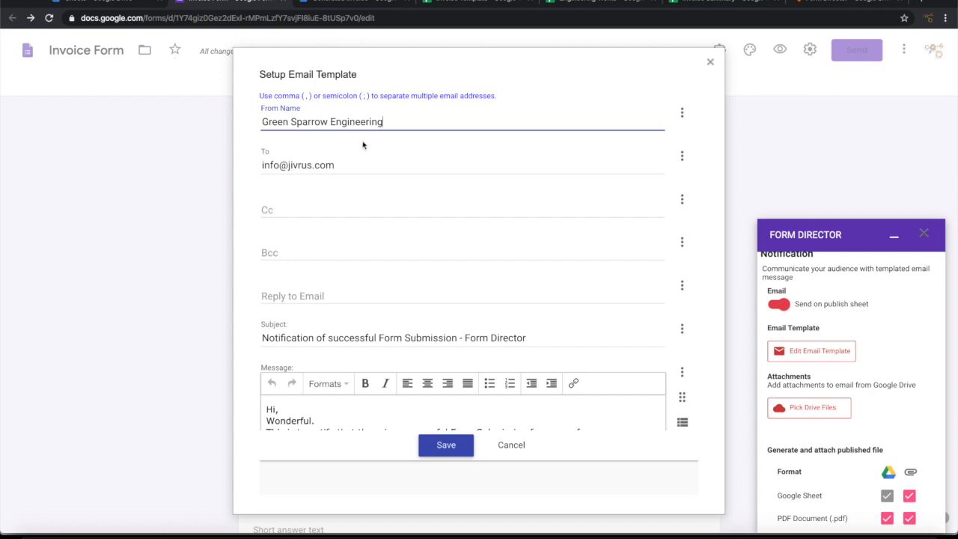
Step: Replace the recipient address with the ${Client Email} form field
triple_click(340, 164)
key("BackSpace")
left_click(682, 155)
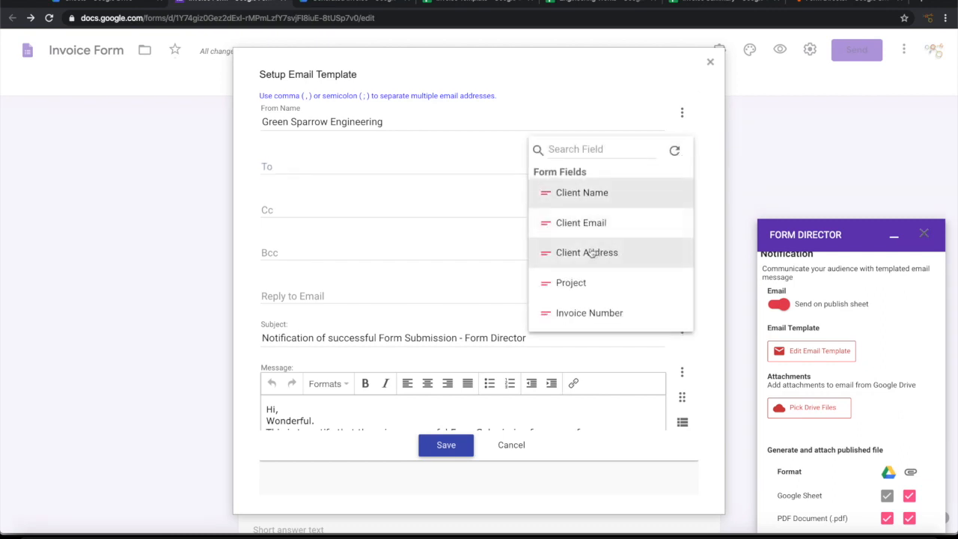
left_click(593, 223)
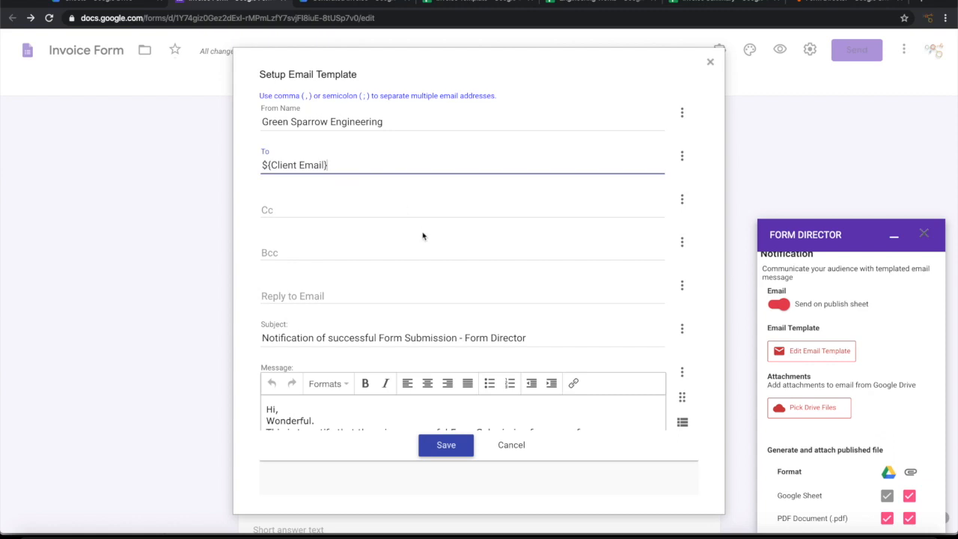
scroll(422, 236, "down", 1)
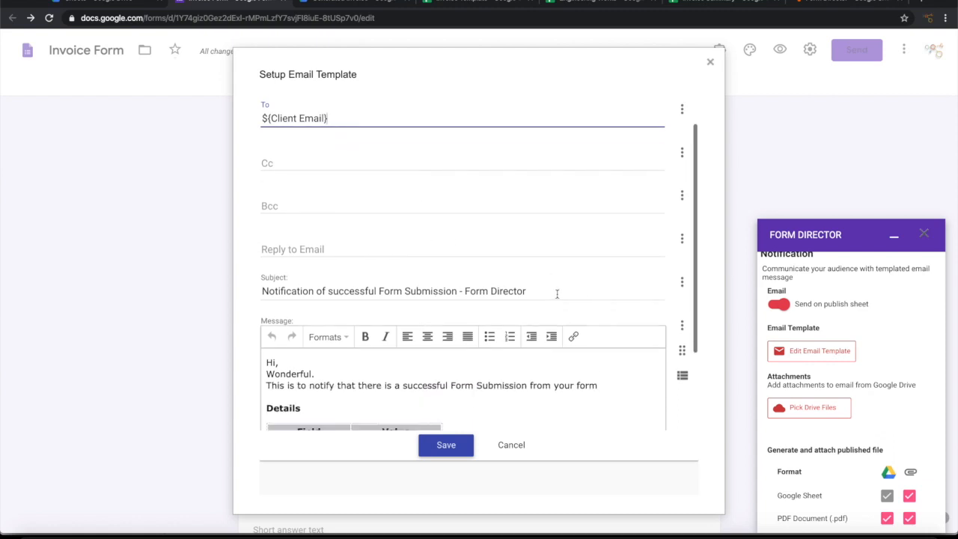
Step: Change the email subject to 'Your Invoice for ${Project}'
left_click_drag(556, 293, 342, 284)
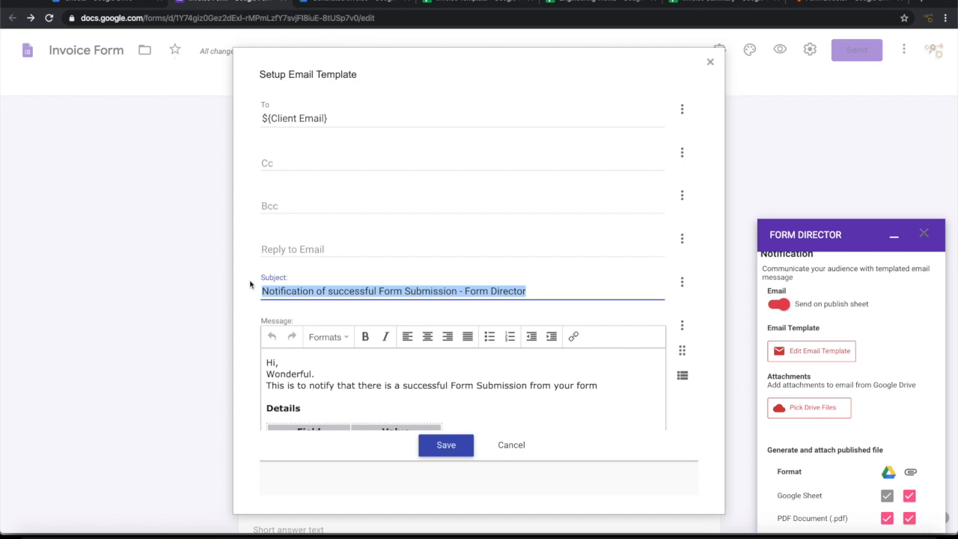
type("Your Invoice for")
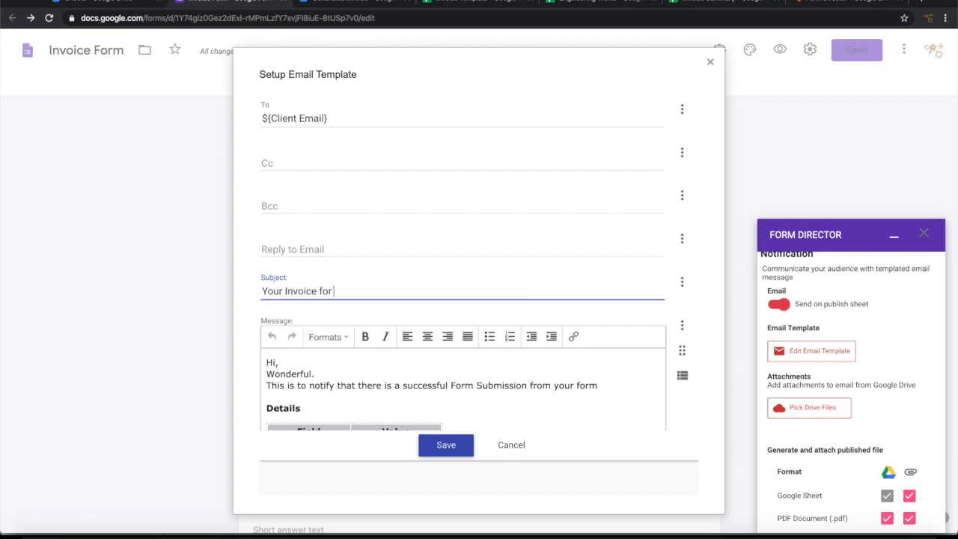
left_click(684, 288)
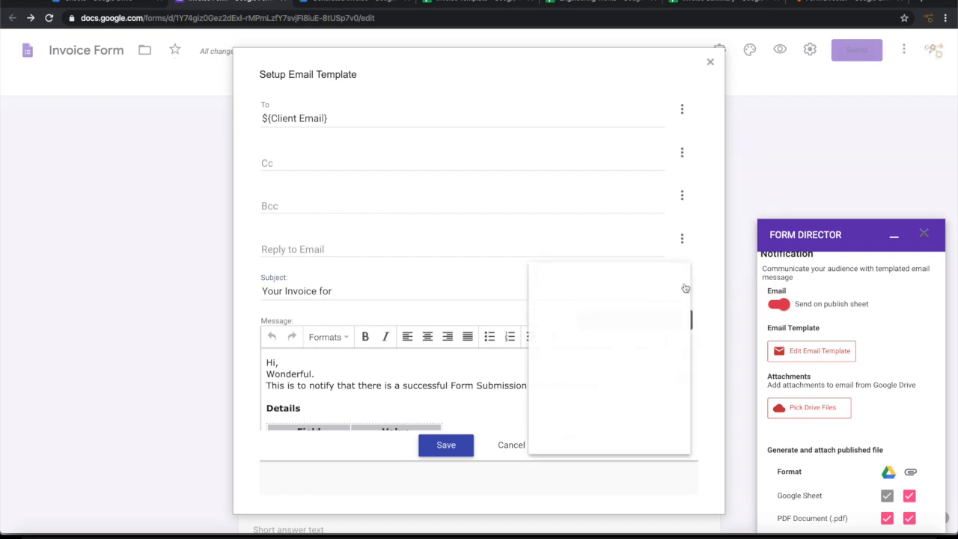
scroll(581, 376, "down", 2)
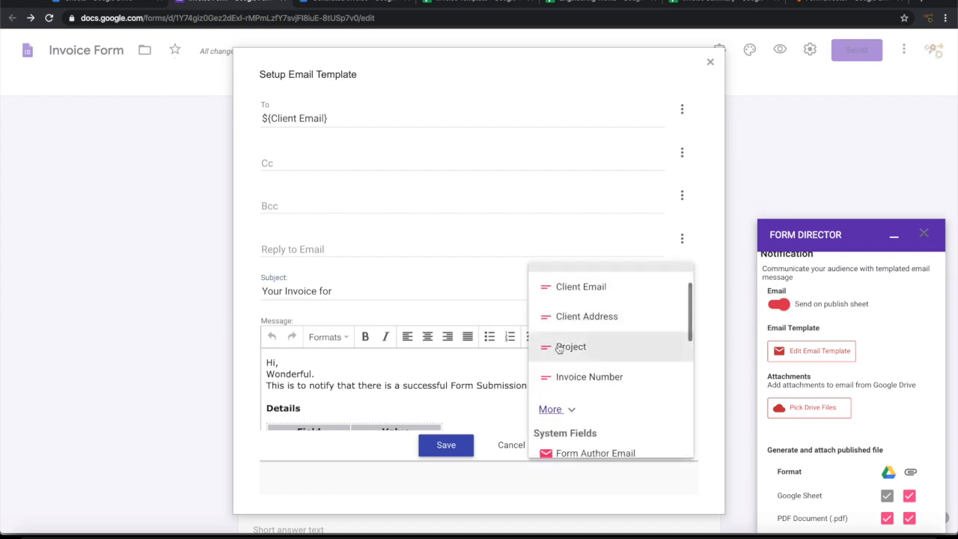
left_click(557, 346)
scroll(325, 385, "down", 1)
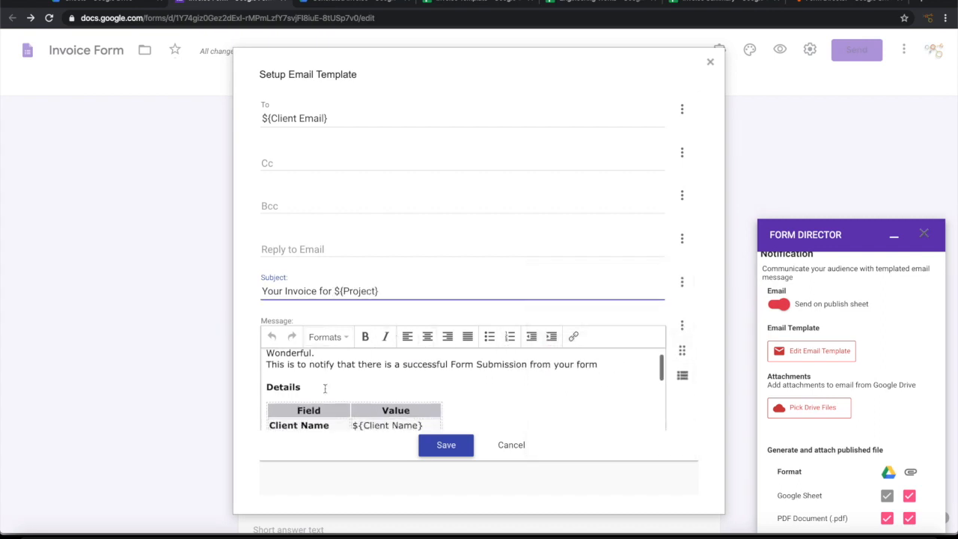
scroll(324, 389, "up", 1)
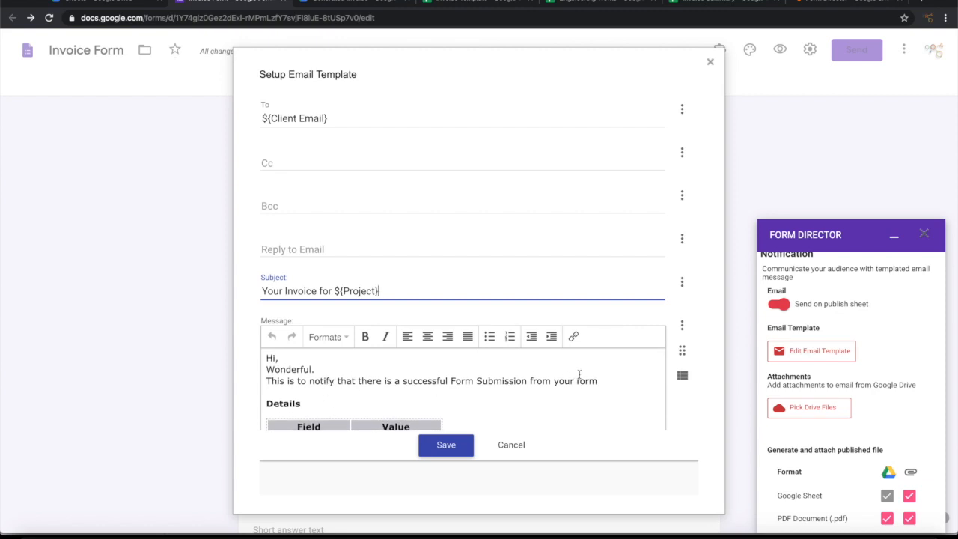
Step: Replace the old notification lines with 'Hi ${Client Name}' and 'Please see the invoice'
left_click_drag(602, 380, 235, 368)
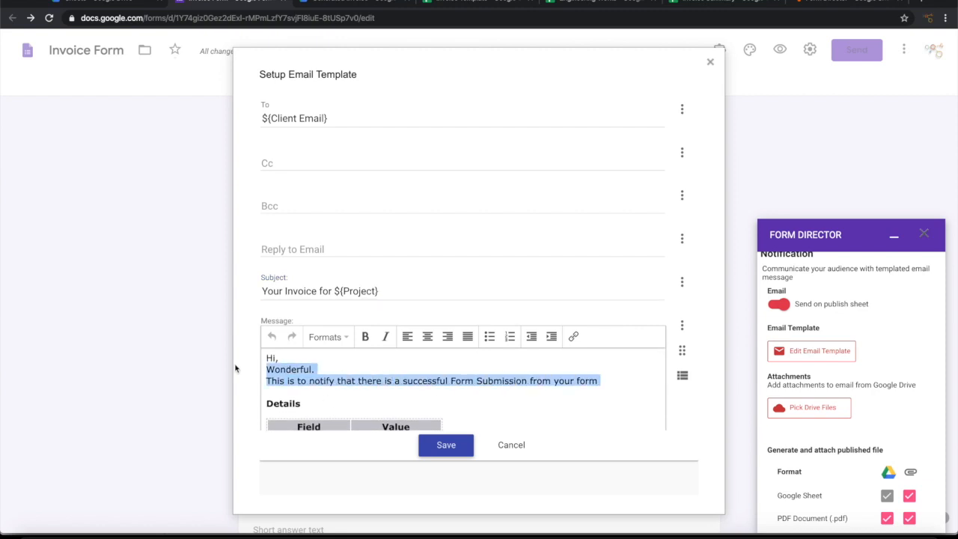
key("BackSpace")
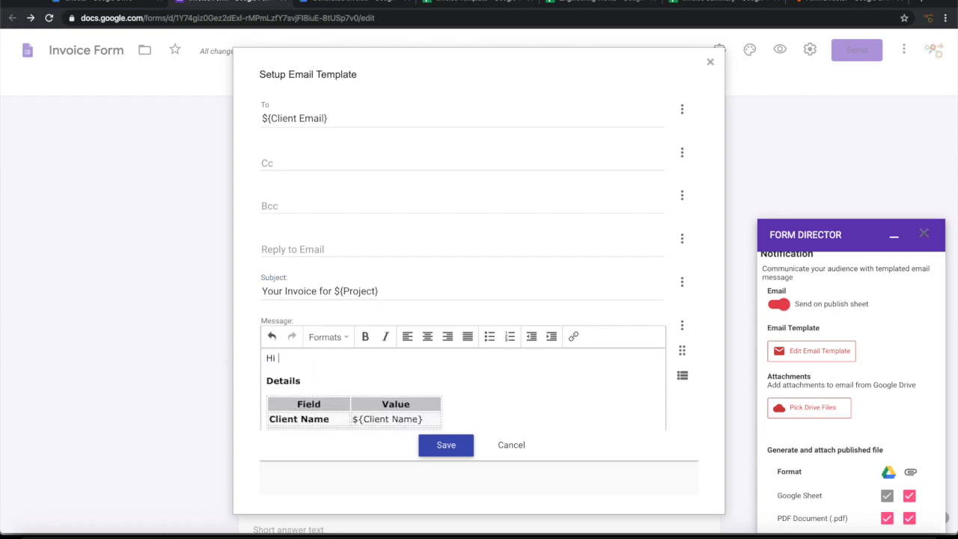
left_click(683, 327)
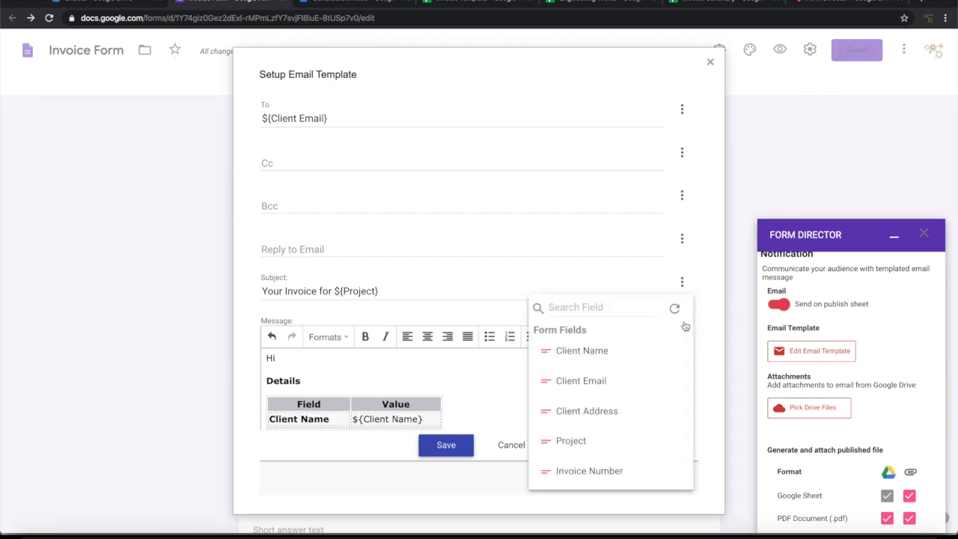
left_click(593, 352)
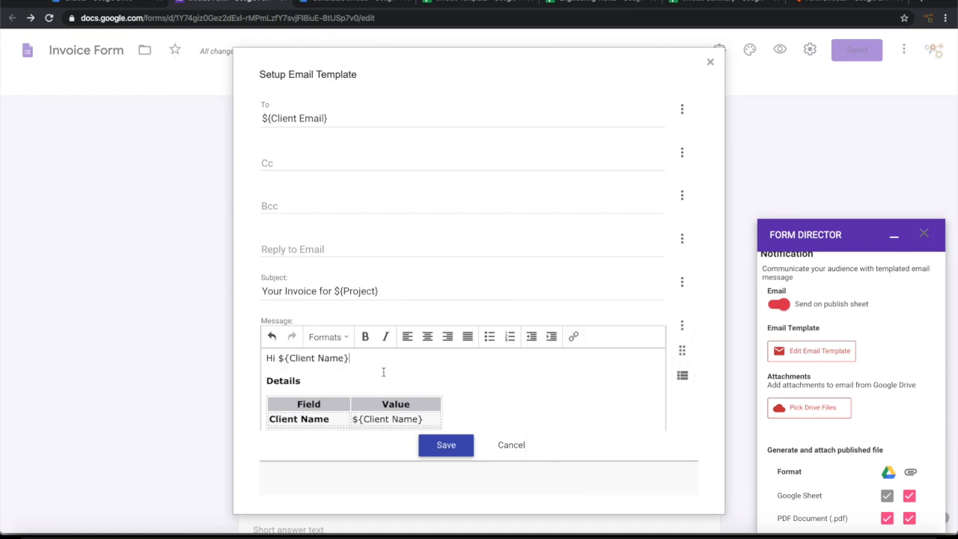
key("Return")
type("Please ee t")
key("BackSpace")
key("BackSpace")
type("see the invoice")
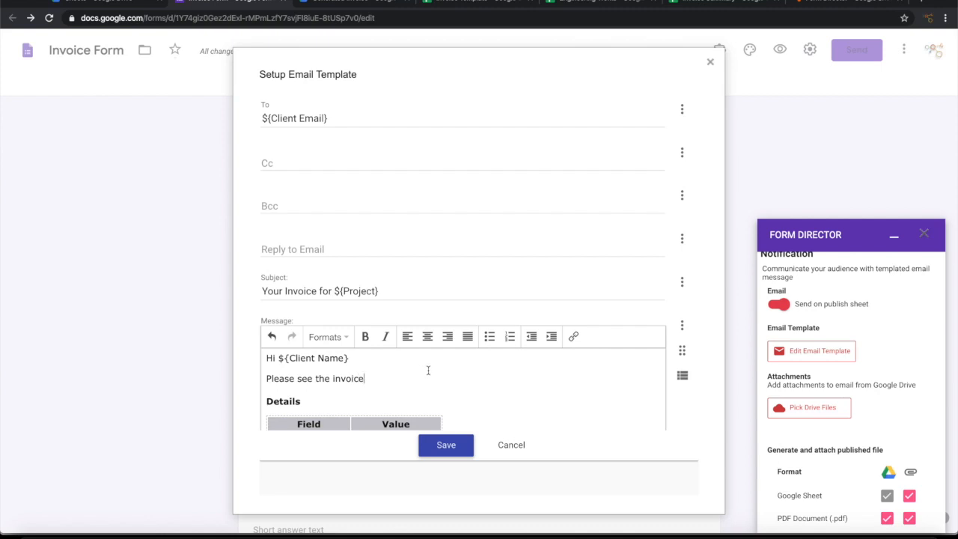
Step: Replace the 'Form Director' signature line with 'Green Sparrow Engineering'
scroll(481, 374, "down", 5)
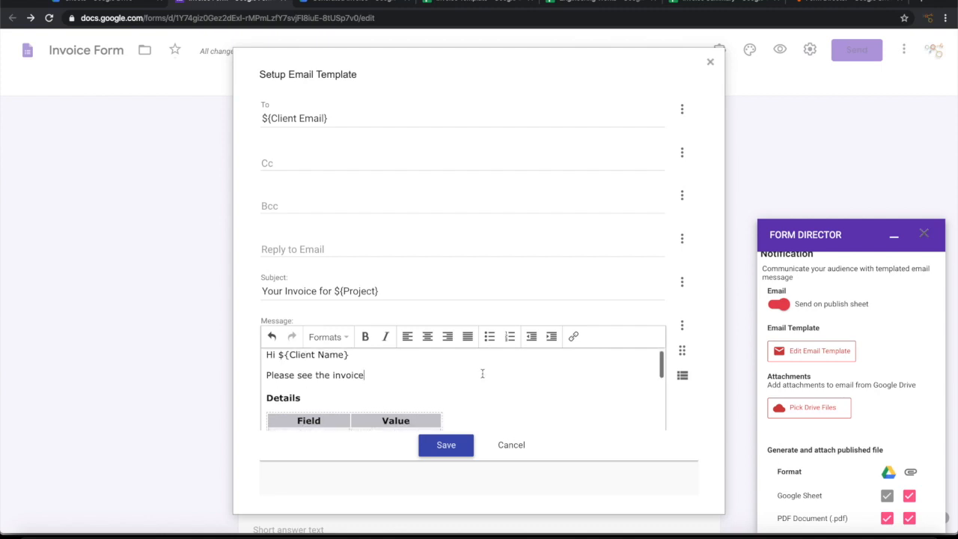
scroll(482, 373, "down", 5)
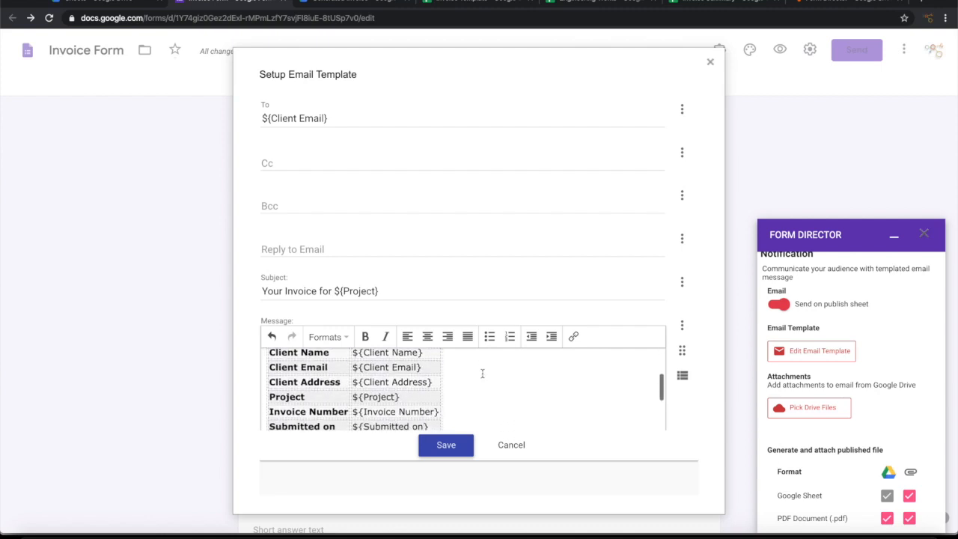
scroll(482, 374, "down", 6)
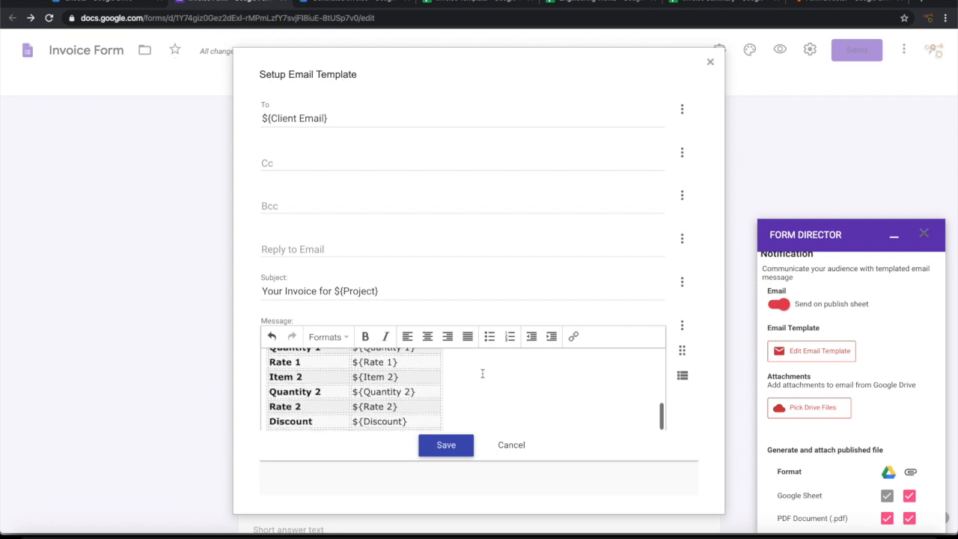
scroll(482, 373, "down", 3)
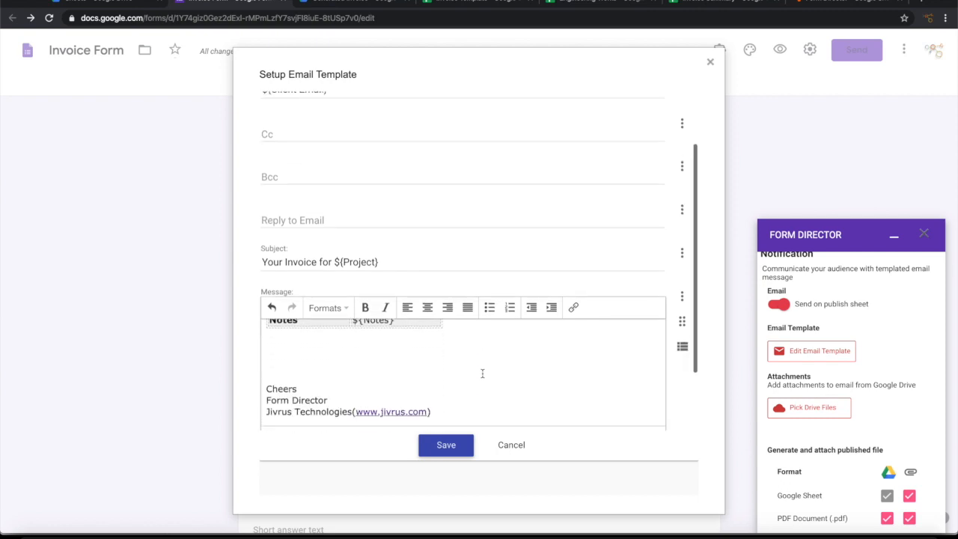
left_click_drag(332, 397, 220, 403)
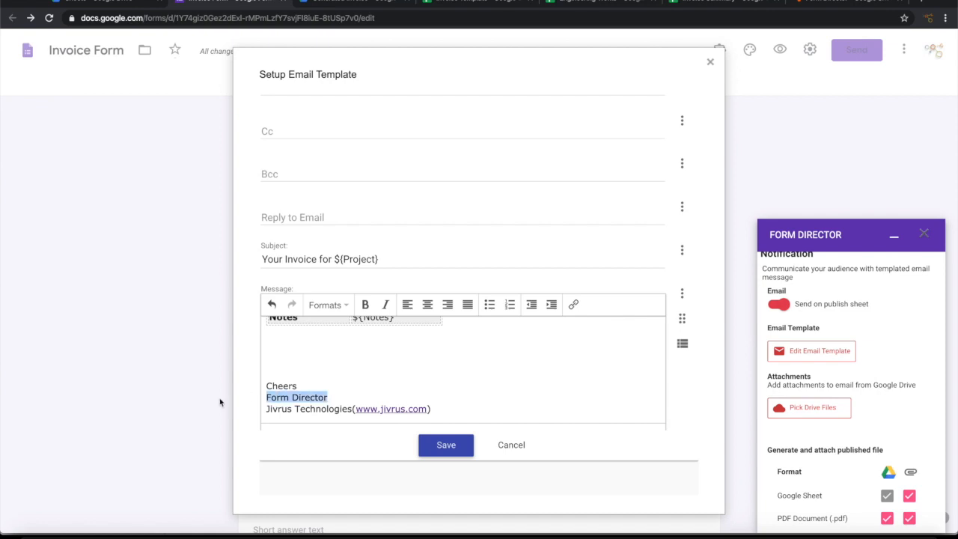
key("BackSpace")
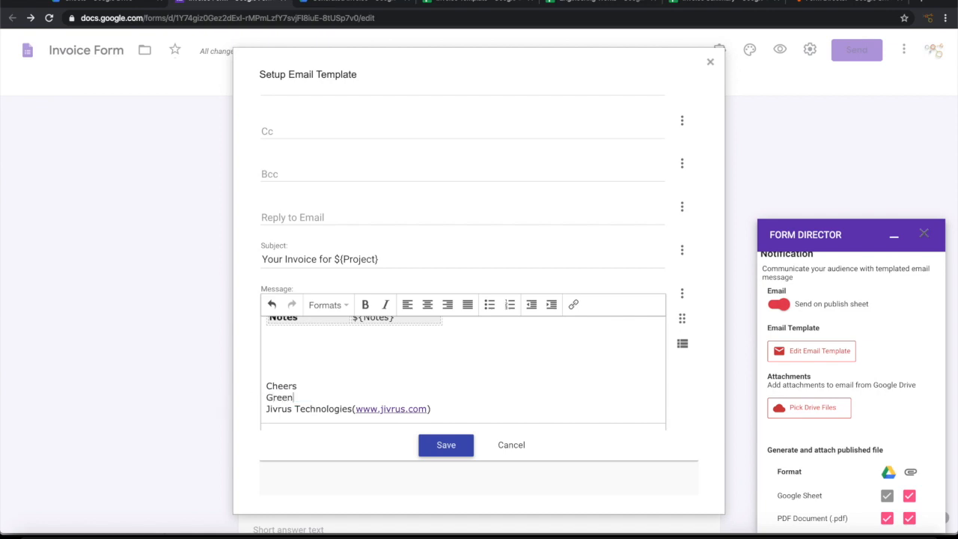
type("Green Sparrow Engineering")
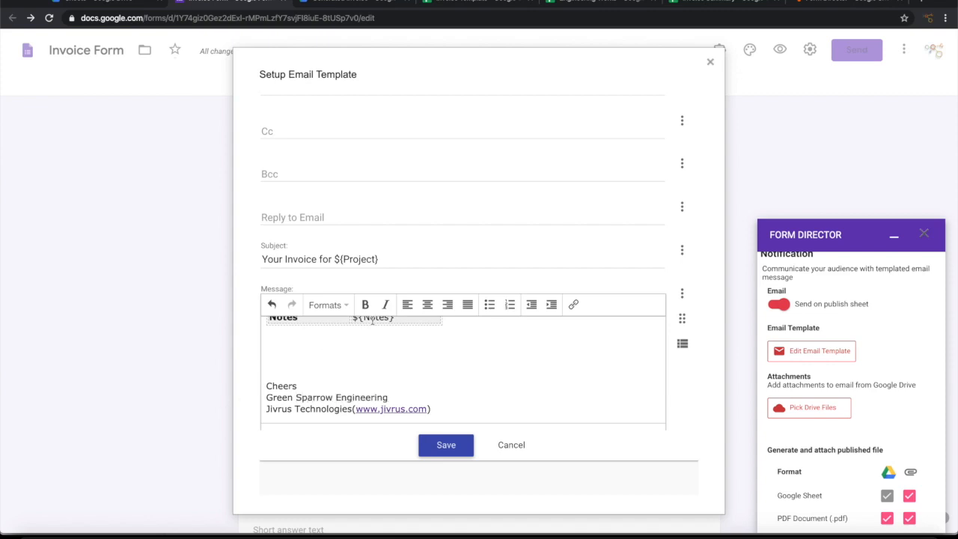
Step: Review the finished email template and save it
scroll(372, 320, "up", 4)
scroll(396, 320, "up", 4)
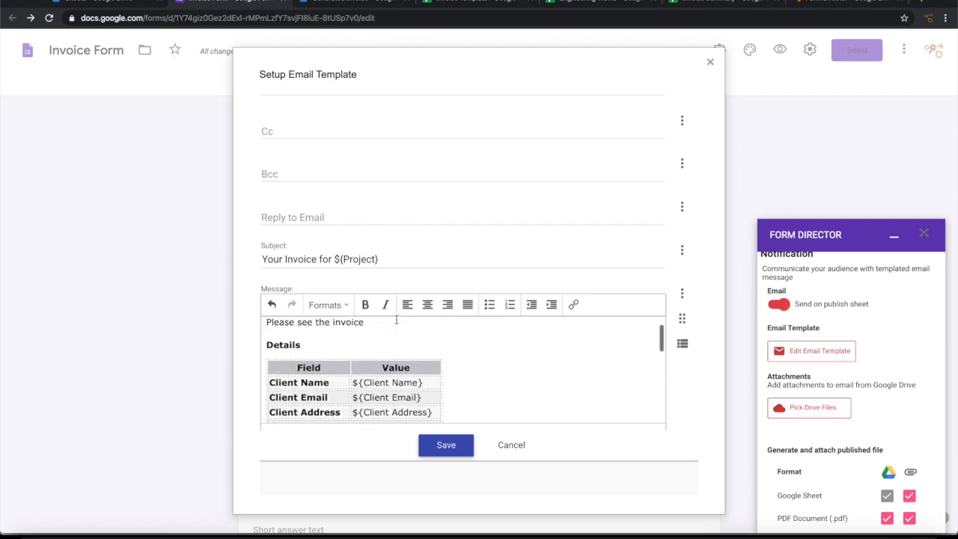
scroll(396, 321, "up", 1)
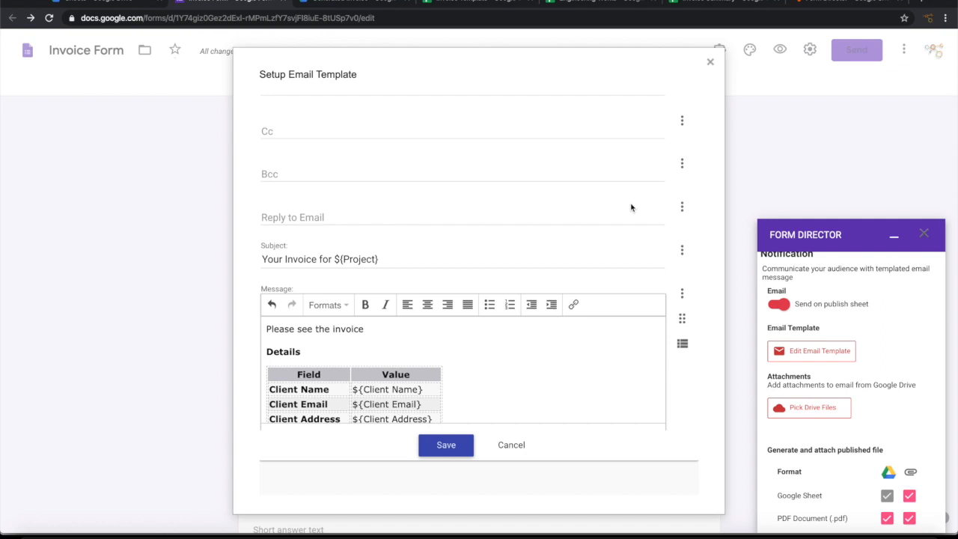
scroll(581, 244, "up", 3)
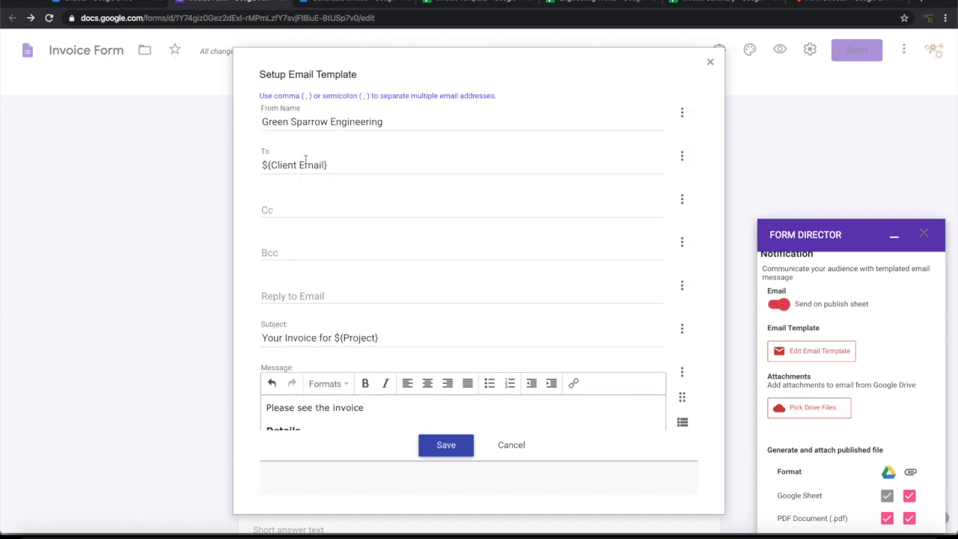
scroll(404, 246, "down", 3)
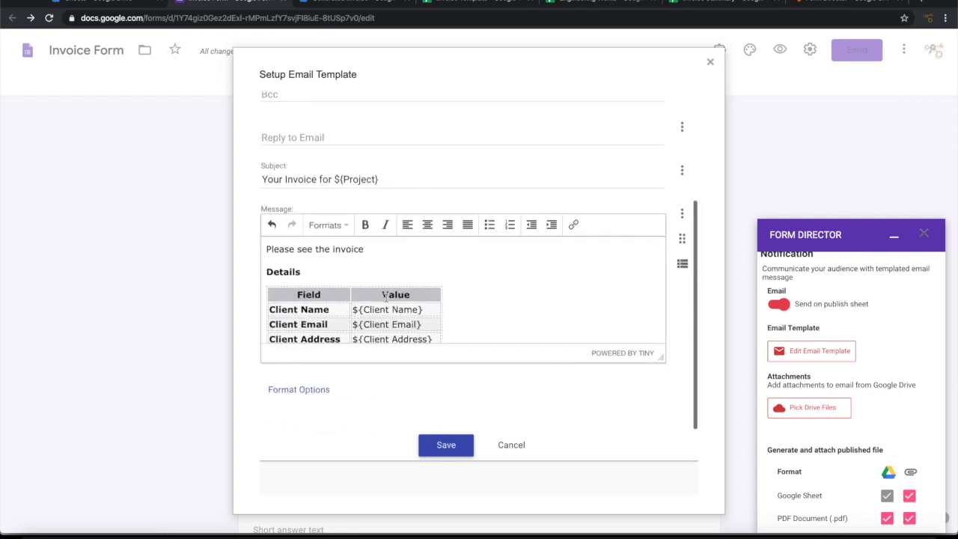
scroll(437, 310, "down", 5)
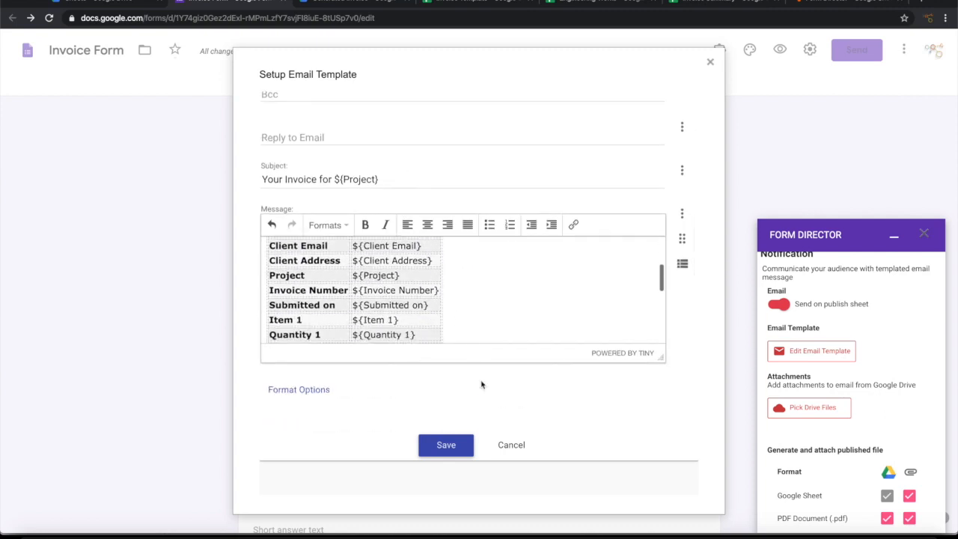
left_click(453, 447)
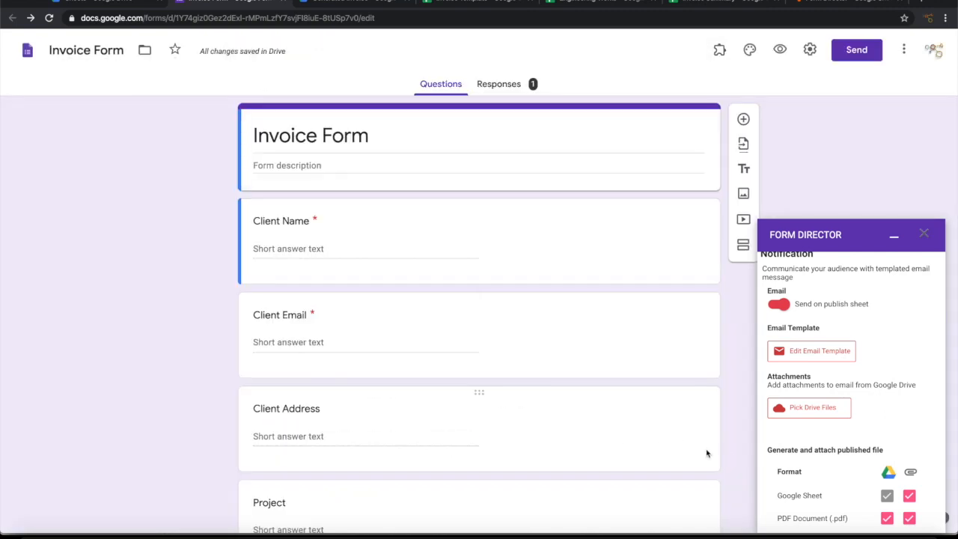
Step: Stop attaching the Google Sheet file to the notification email
scroll(905, 386, "down", 1)
scroll(904, 386, "down", 2)
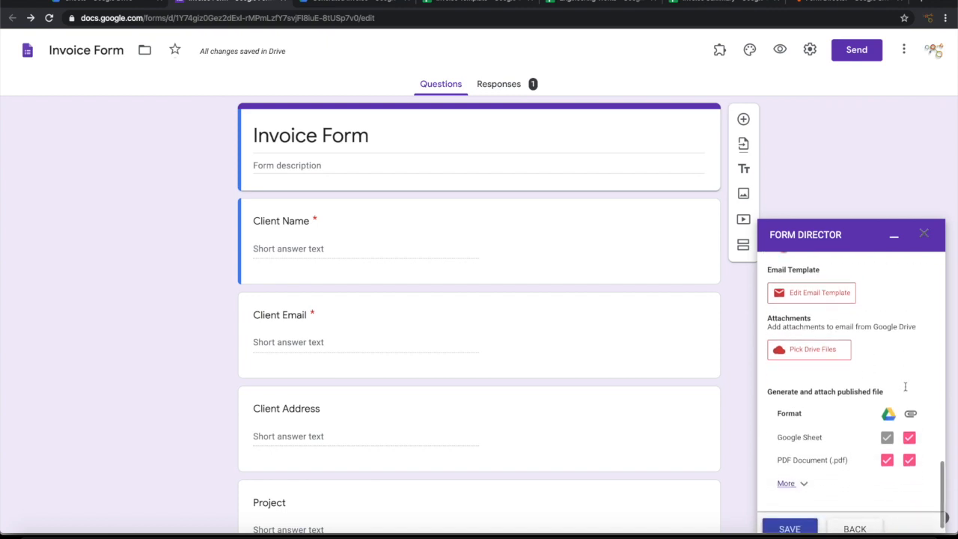
scroll(904, 387, "down", 1)
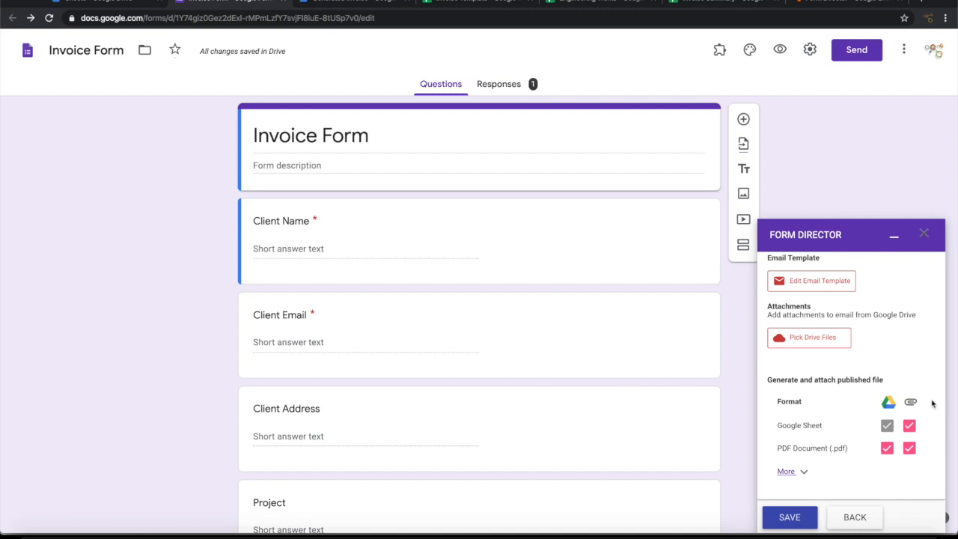
scroll(933, 403, "down", 1)
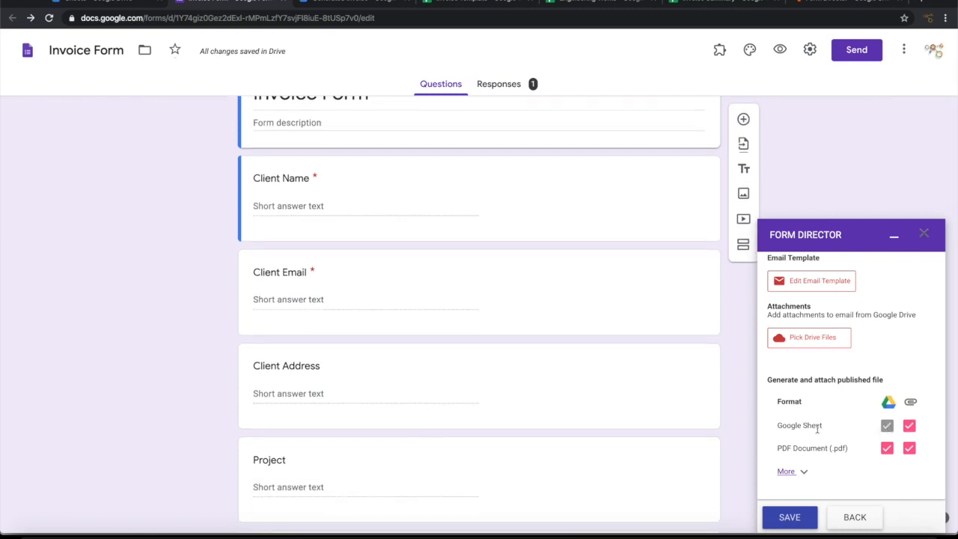
left_click(909, 425)
Step: Enable PDF Document (.pdf) output and save the Generate Invoice service
scroll(898, 459, "down", 2)
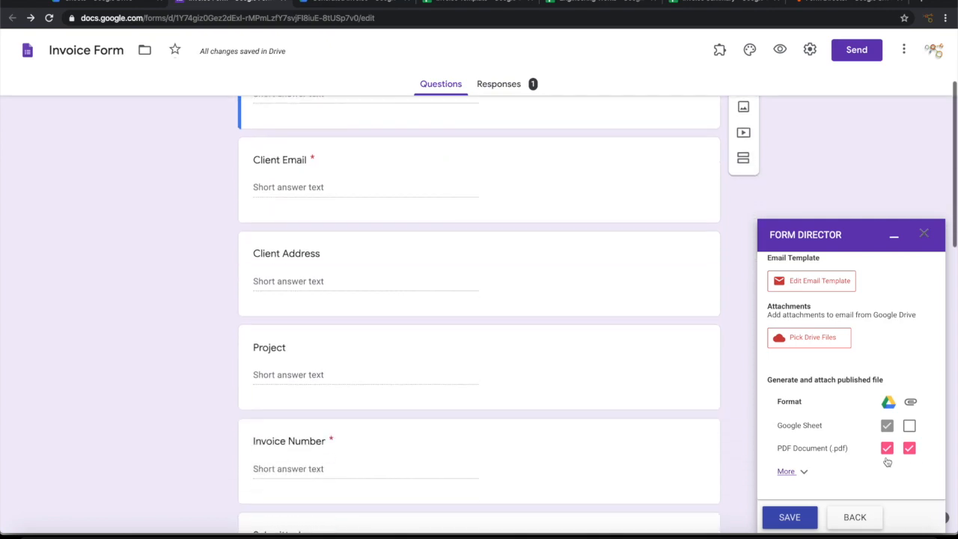
left_click(787, 471)
scroll(819, 463, "down", 1)
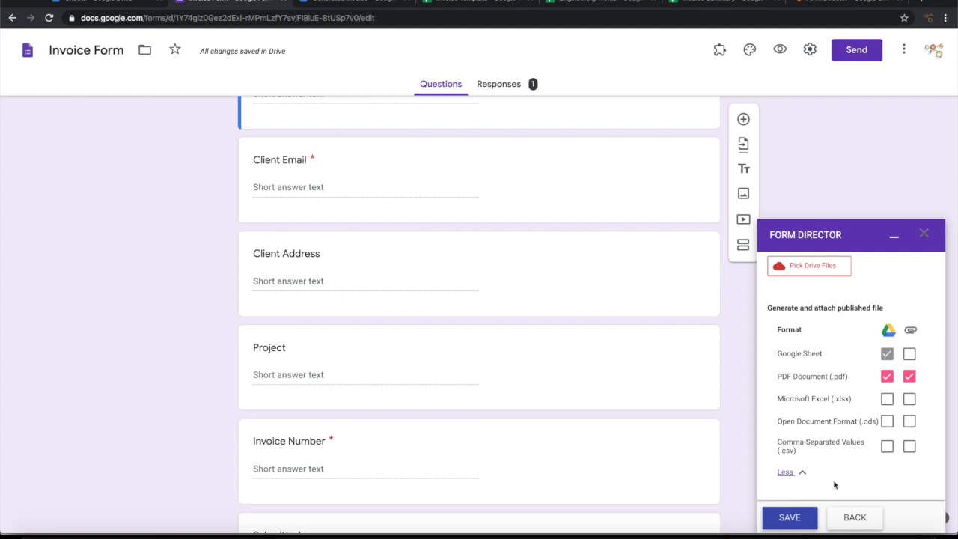
scroll(835, 484, "up", 10)
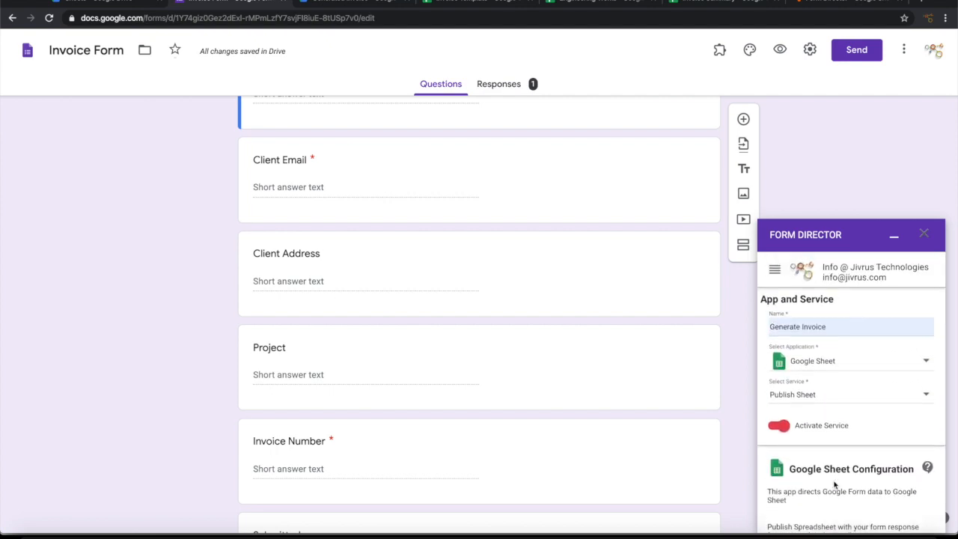
scroll(834, 484, "down", 1)
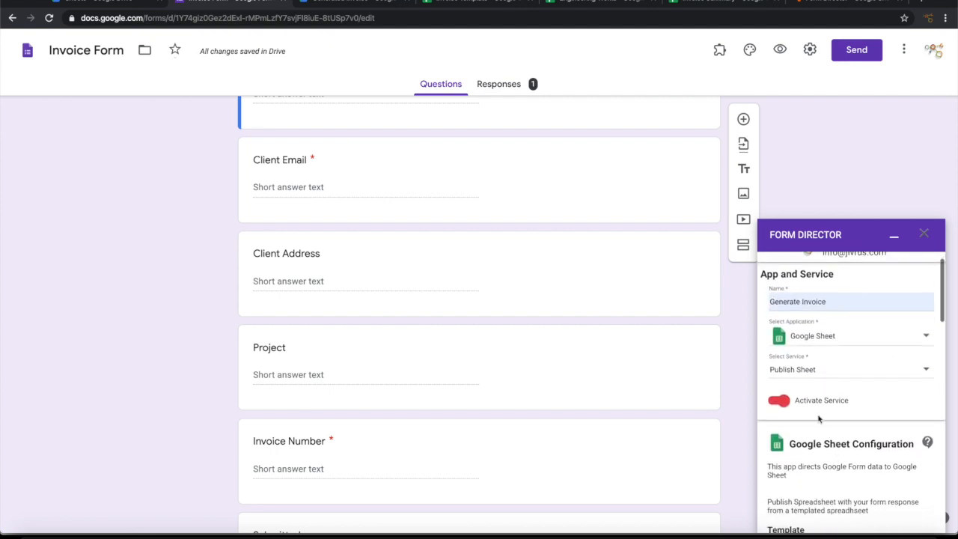
scroll(855, 389, "down", 2)
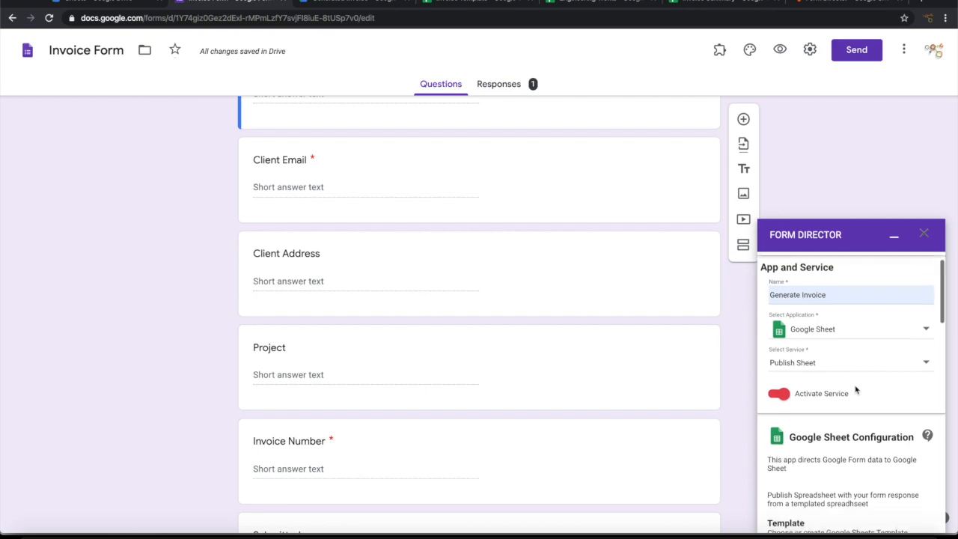
scroll(855, 389, "down", 1)
scroll(857, 317, "up", 2)
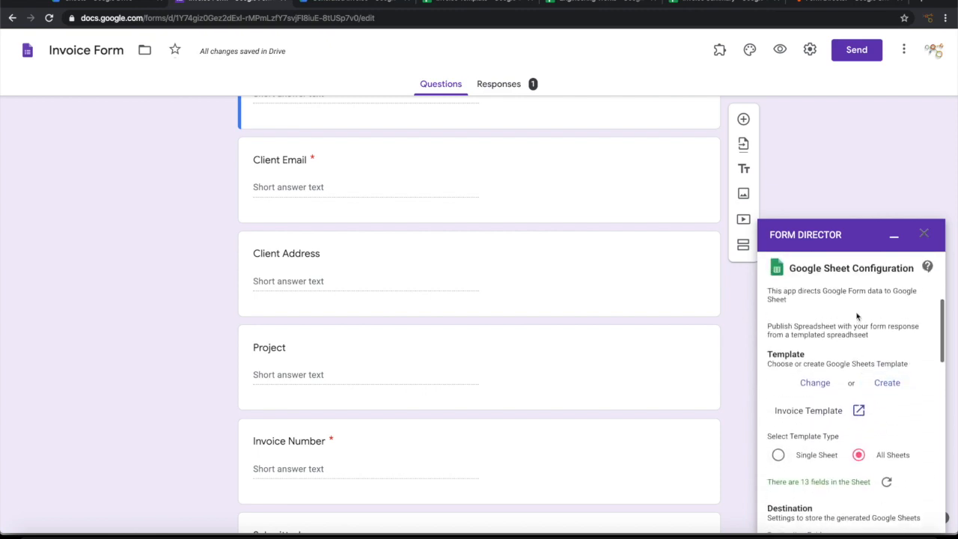
scroll(858, 317, "down", 4)
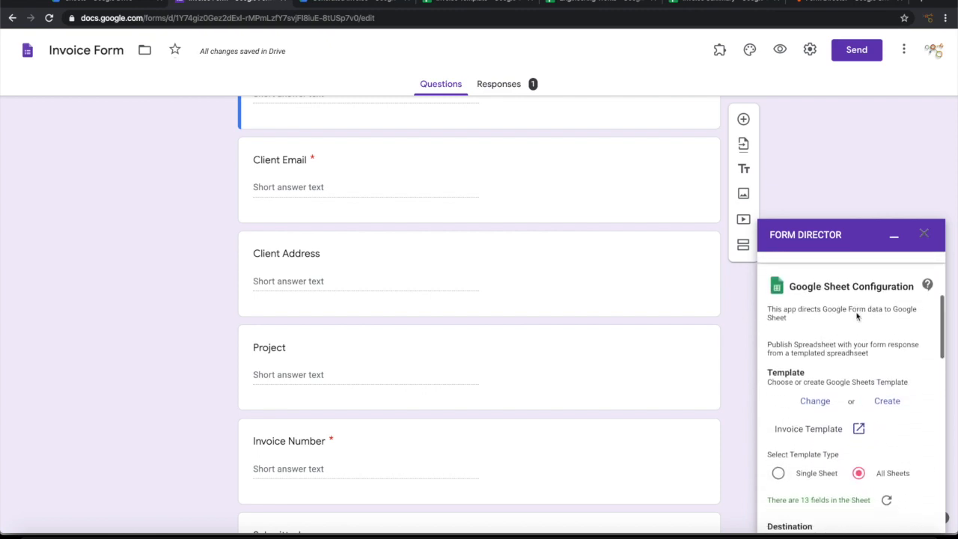
scroll(858, 316, "down", 1)
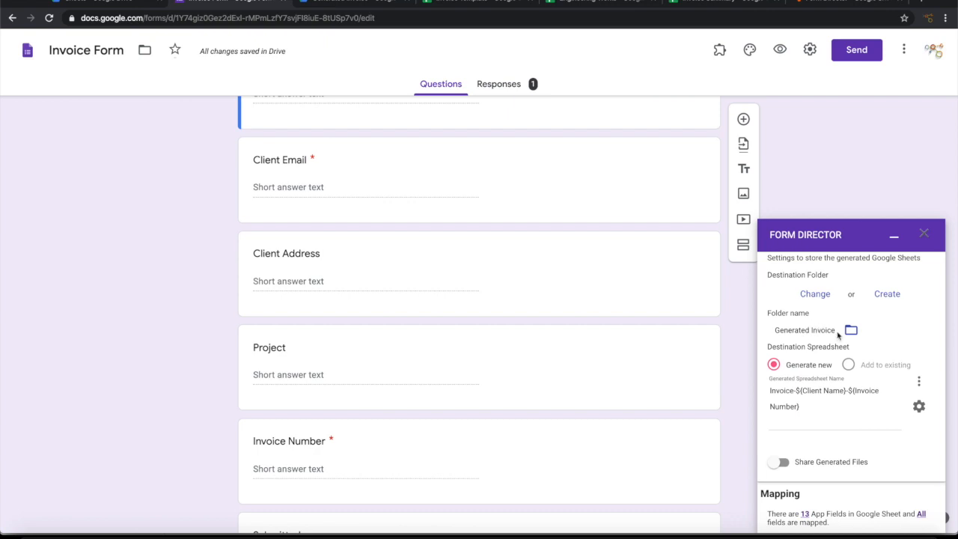
scroll(861, 374, "down", 10)
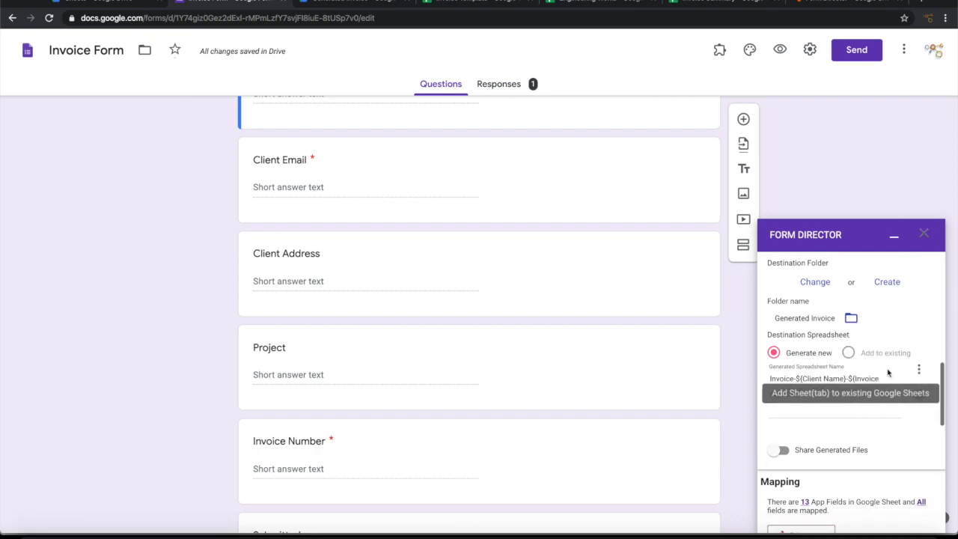
scroll(860, 456, "down", 3)
left_click(789, 517)
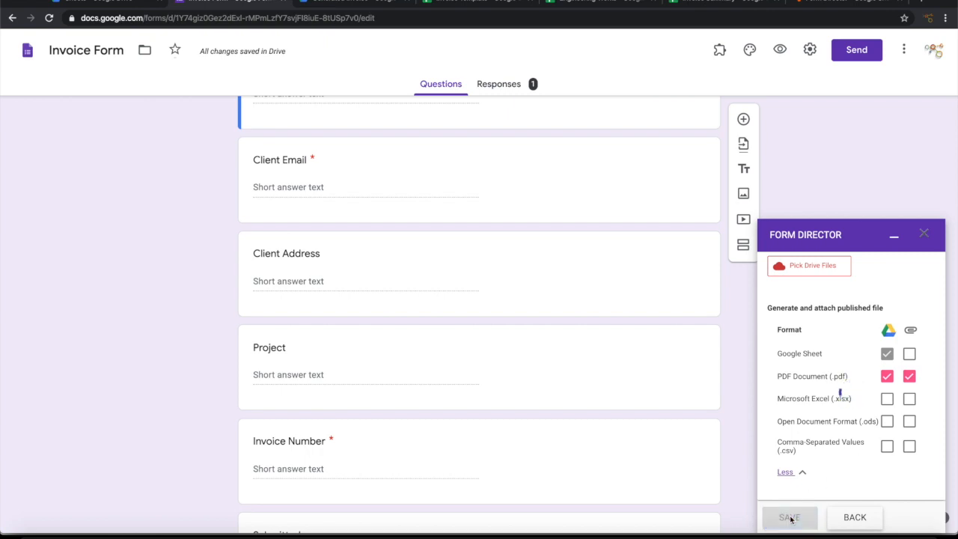
scroll(619, 307, "up", 3)
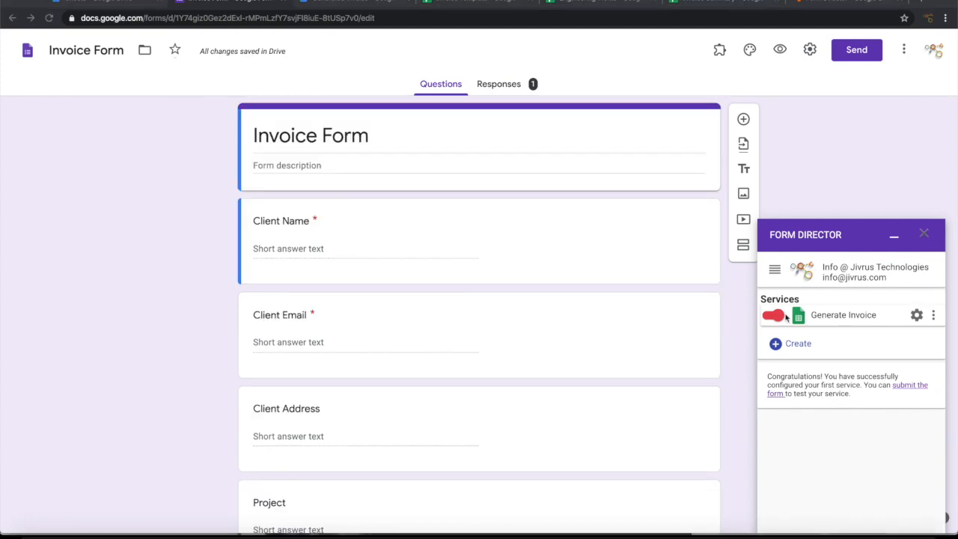
Step: Glance at the Engineering Works and Invoice Summary spreadsheets, then return to the form
left_click(597, 3)
left_click(711, 4)
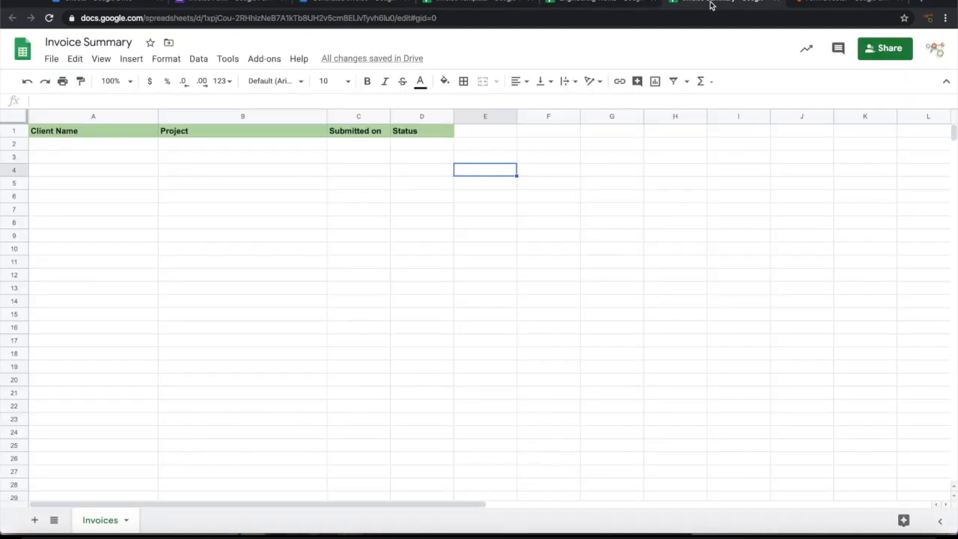
left_click(586, 3)
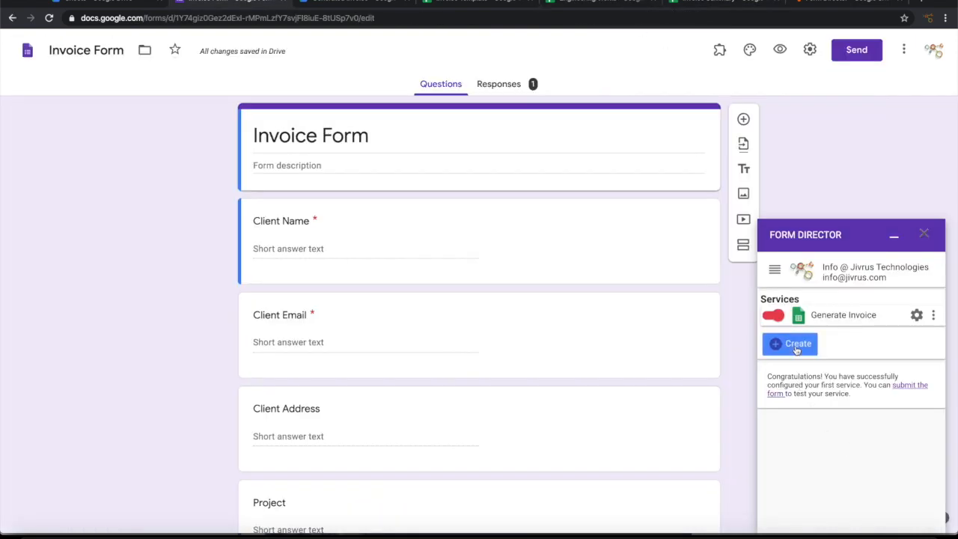
Step: Add a new Google Sheet service set to Create Record, named Engineering Works
left_click(796, 350)
scroll(872, 425, "down", 2)
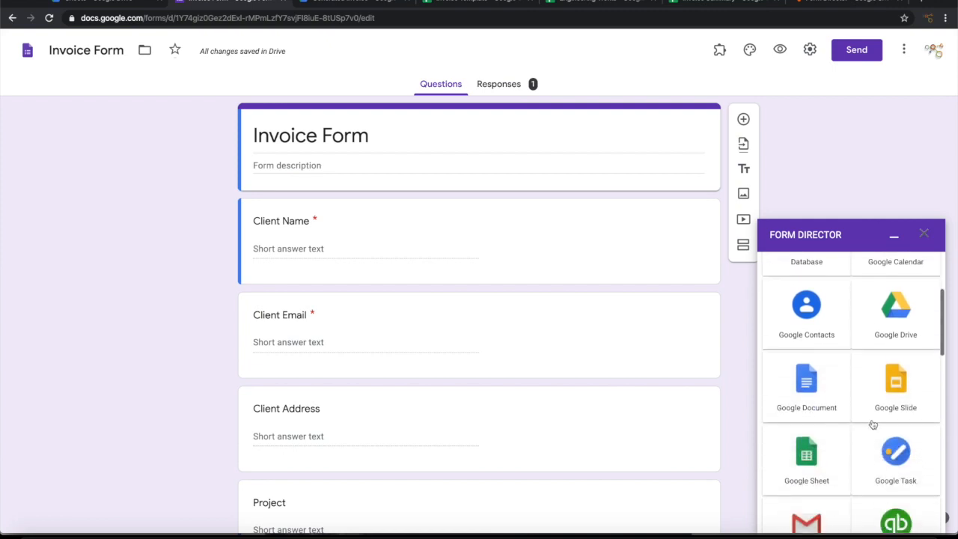
left_click(817, 447)
scroll(876, 325, "up", 4)
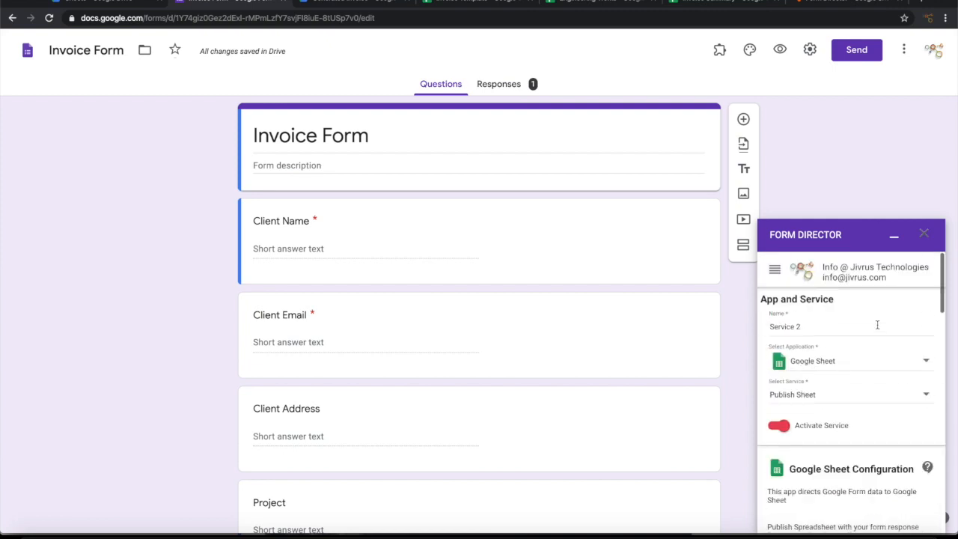
left_click(824, 397)
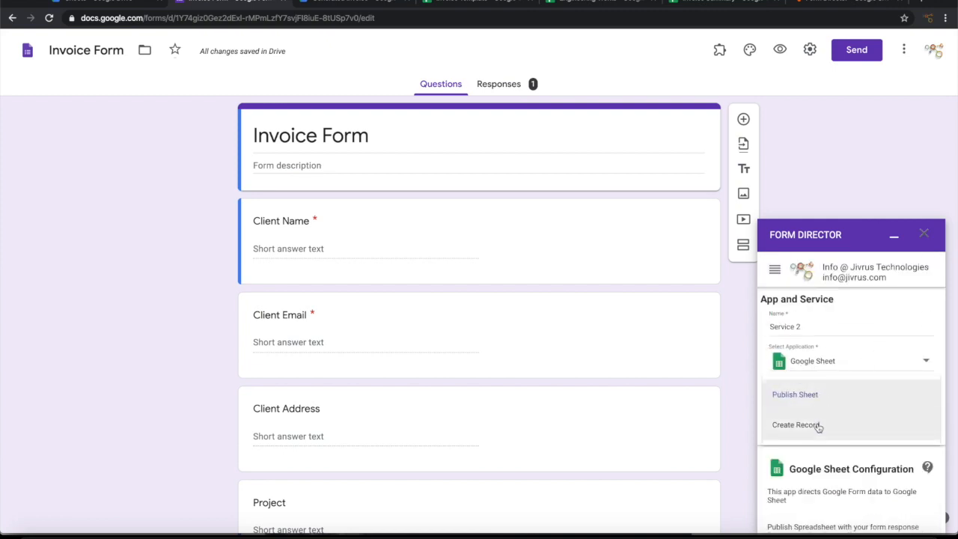
left_click(818, 427)
triple_click(821, 327)
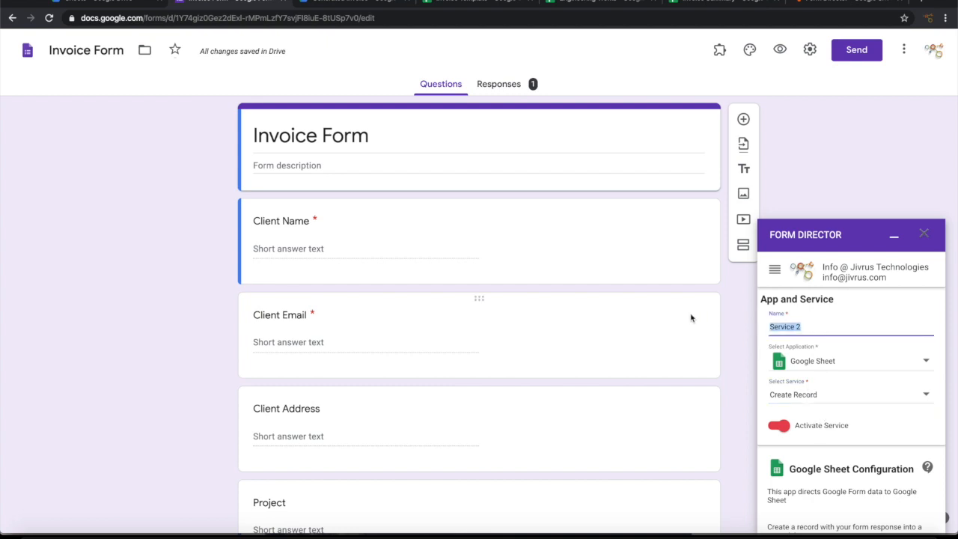
type("Engineering Works")
Step: Choose the Engineering Works spreadsheet as the destination and open it to check
scroll(793, 367, "down", 3)
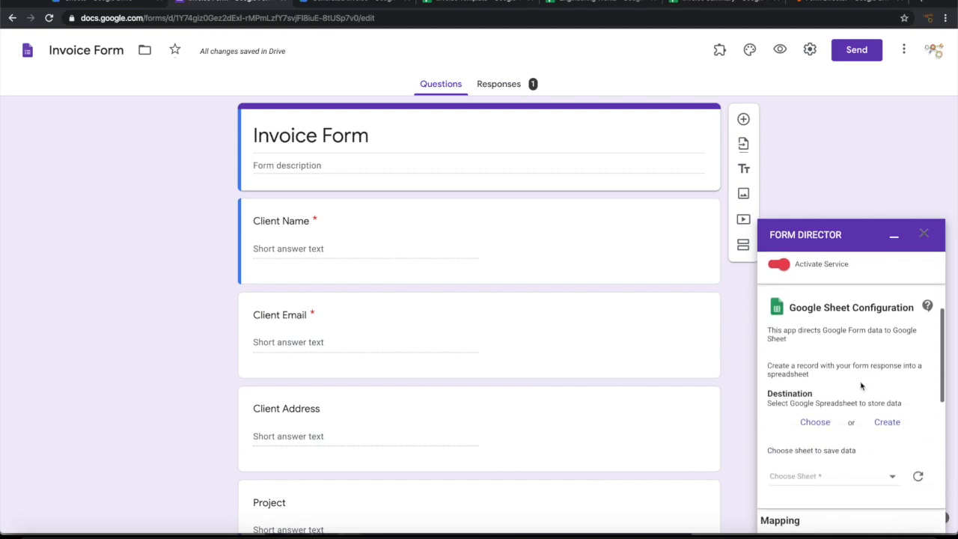
scroll(865, 387, "up", 1)
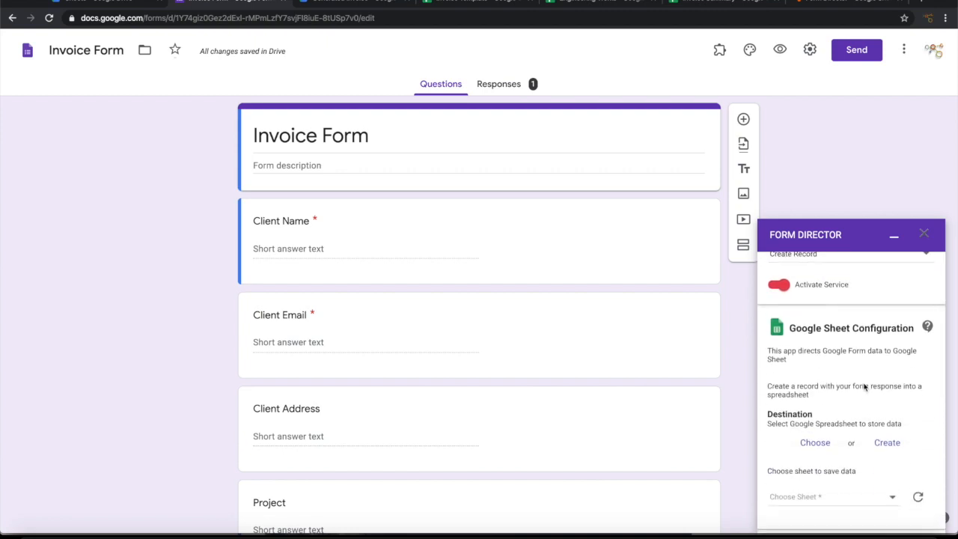
scroll(864, 387, "down", 1)
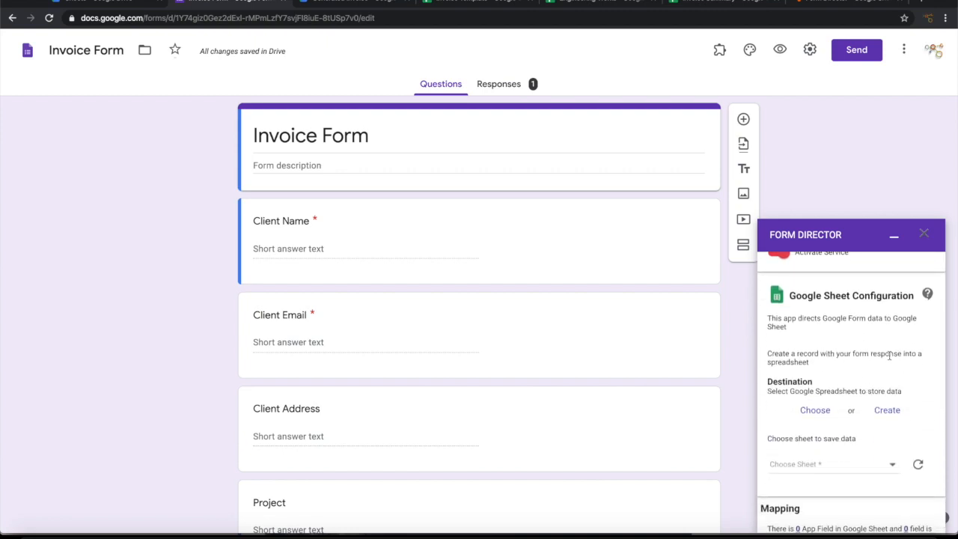
left_click(808, 411)
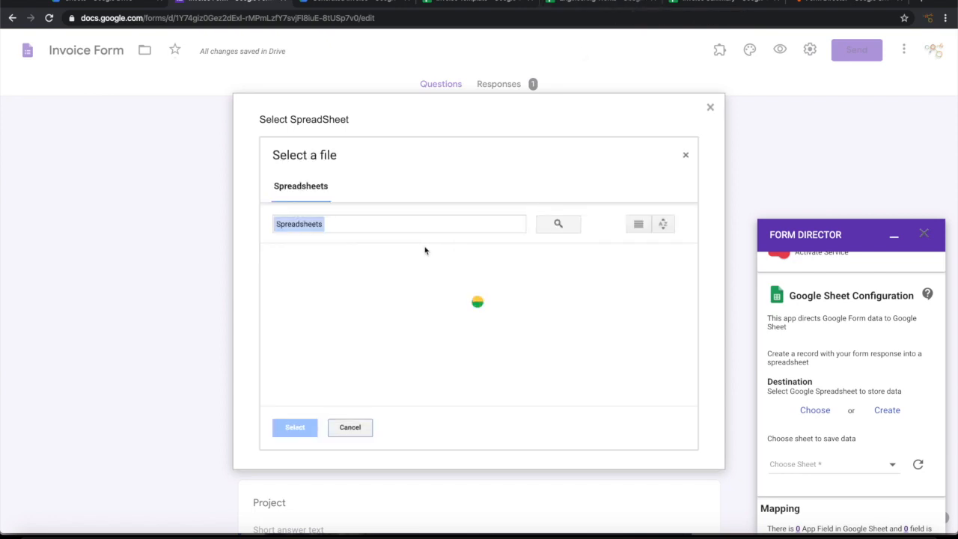
left_click(362, 314)
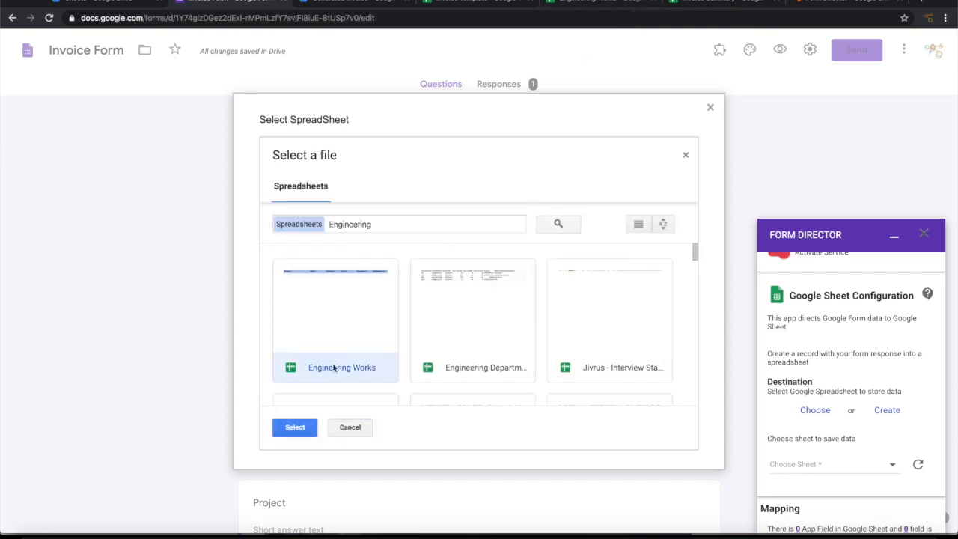
left_click(295, 426)
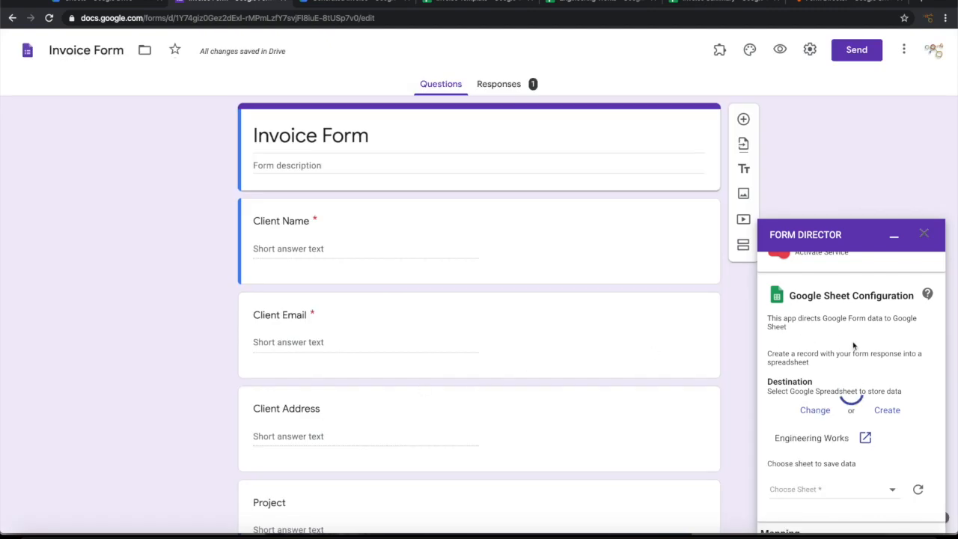
scroll(853, 344, "down", 1)
scroll(853, 345, "down", 2)
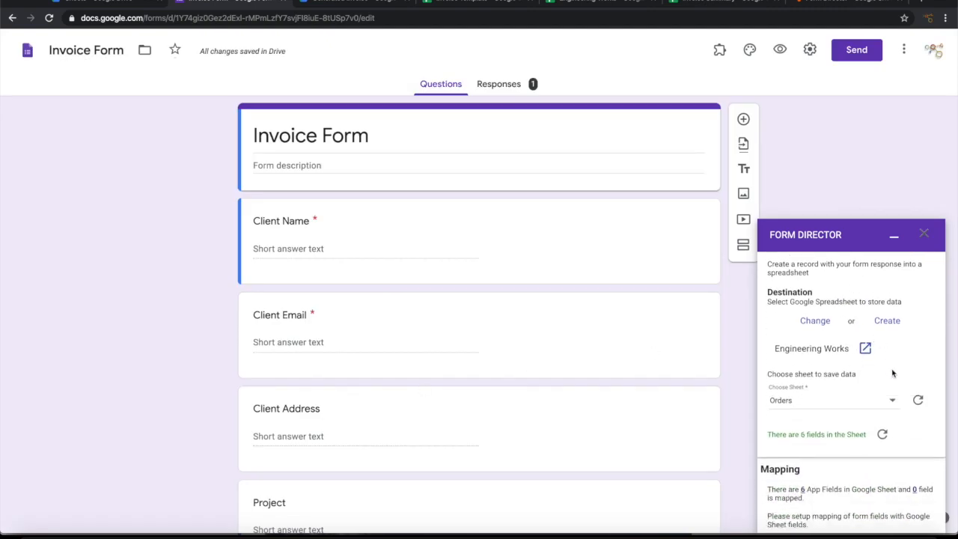
left_click(590, 2)
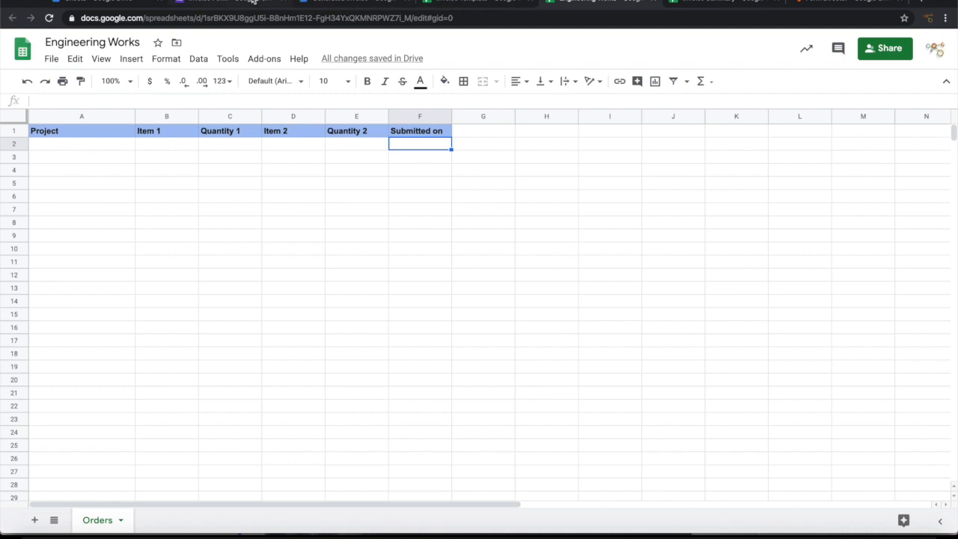
Step: Compare the Engineering Works columns with the form's questions
left_click(253, 2)
scroll(835, 412, "down", 2)
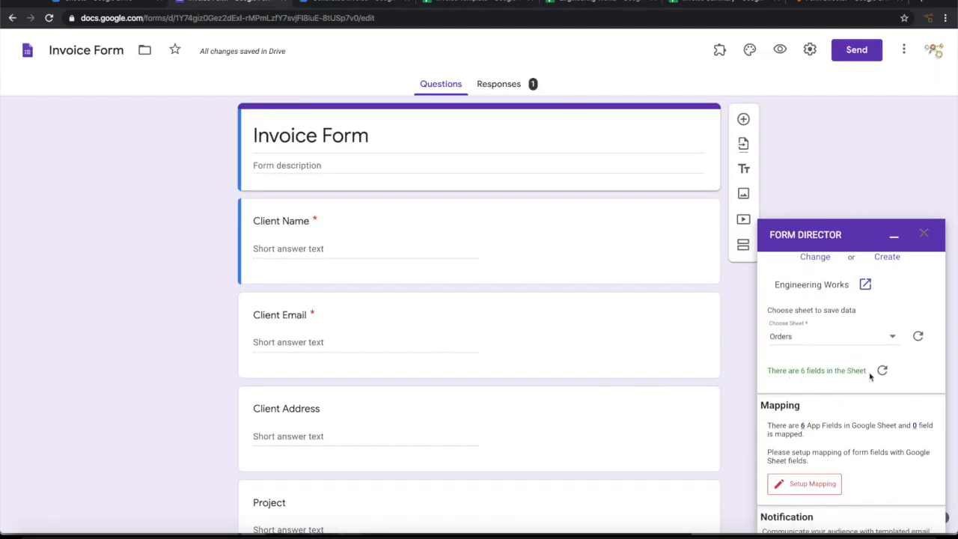
left_click(582, 1)
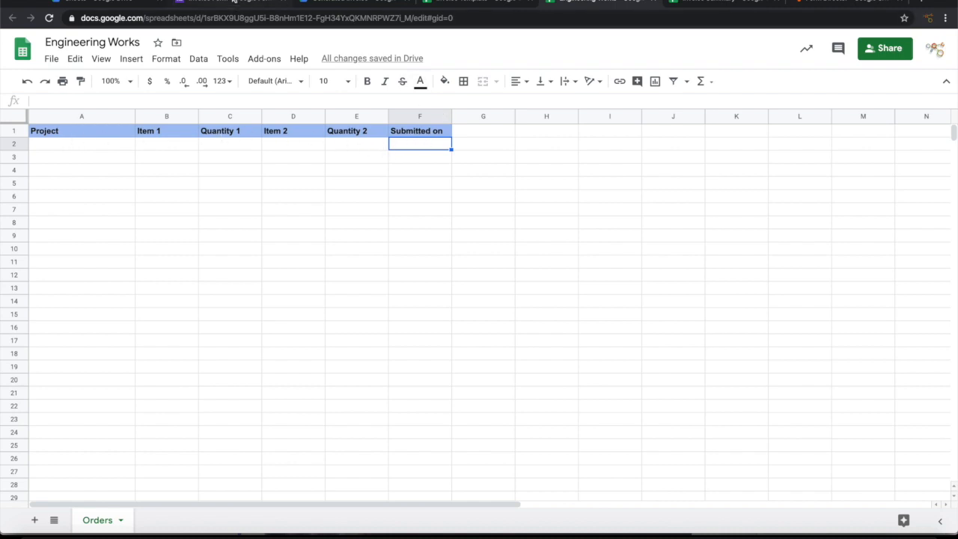
left_click(225, 3)
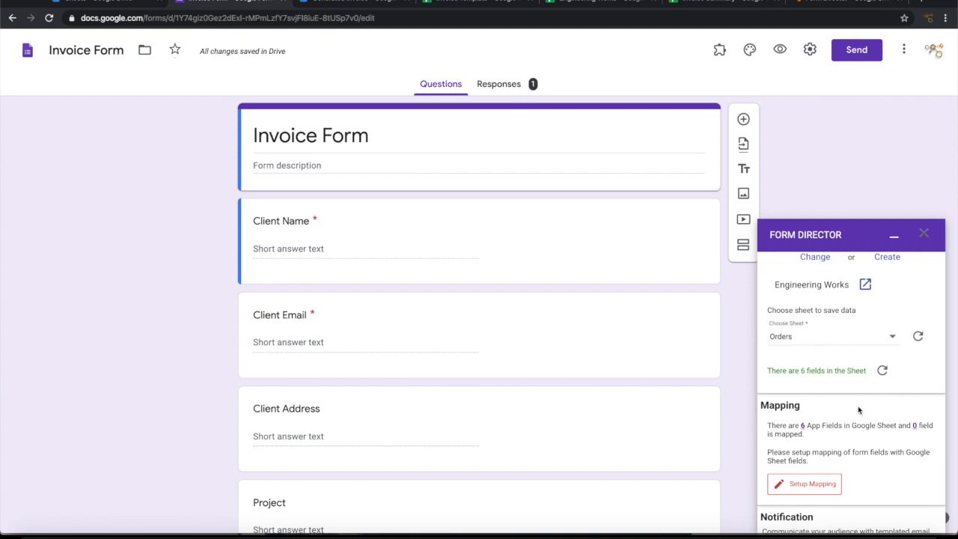
scroll(859, 410, "down", 3)
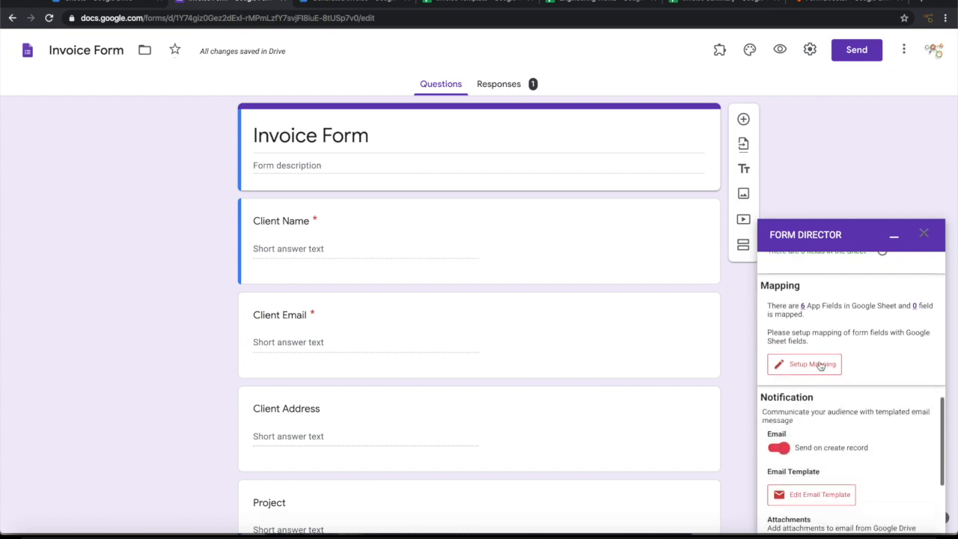
Step: Auto-map all six fields, turn off Send on create record, and save the service
left_click(821, 366)
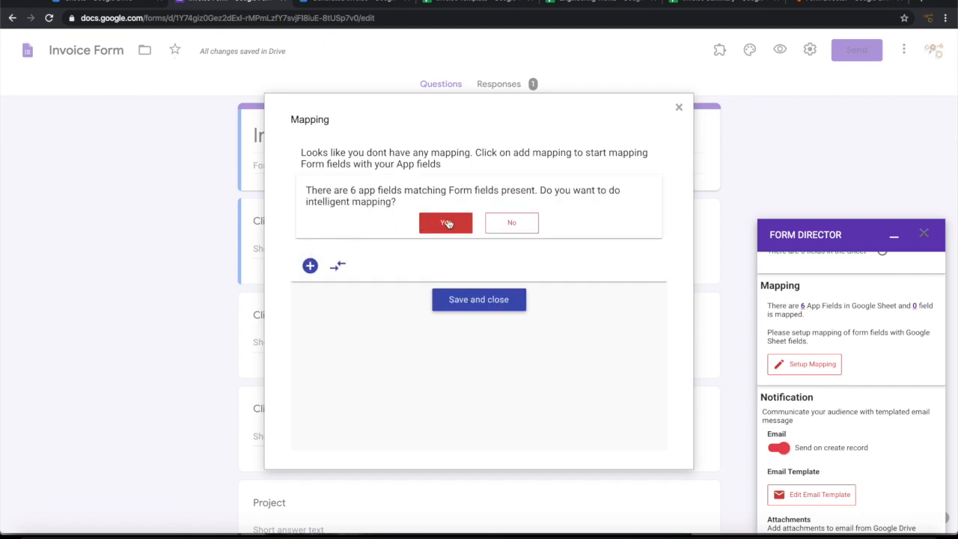
left_click(447, 223)
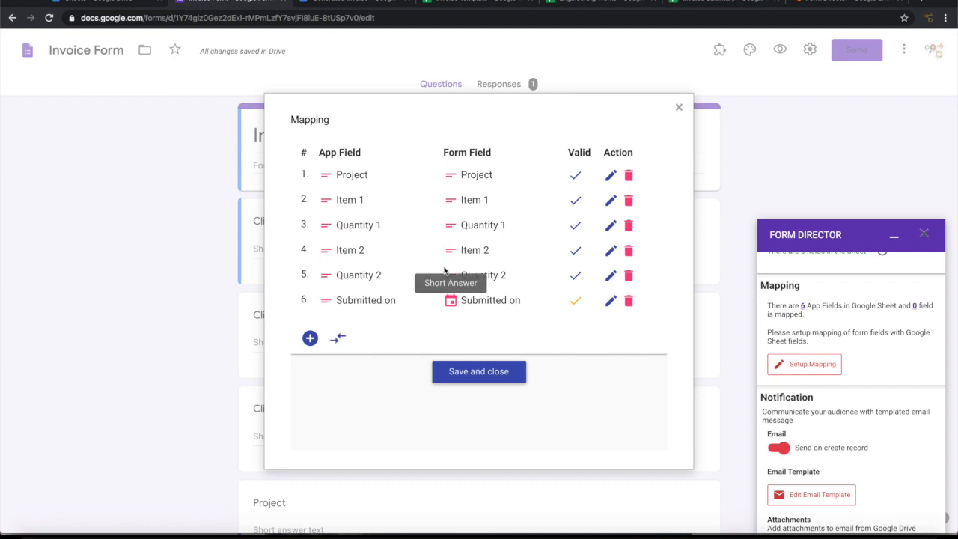
left_click(480, 370)
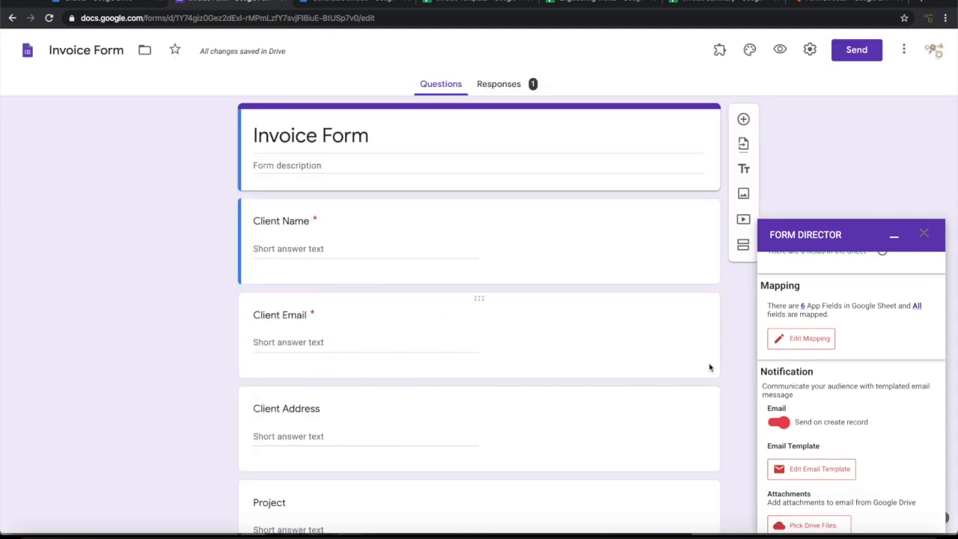
scroll(879, 418, "down", 2)
scroll(879, 418, "down", 1)
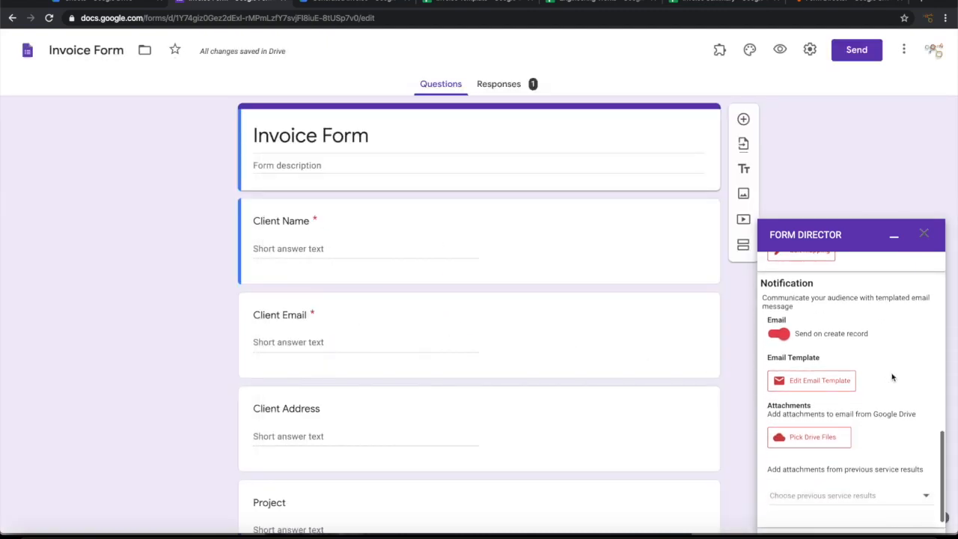
left_click(776, 333)
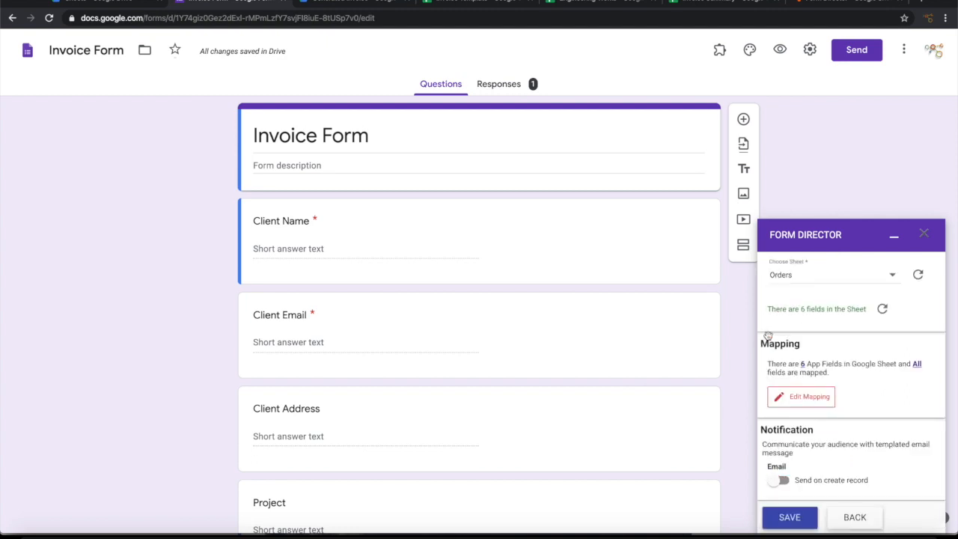
left_click(796, 517)
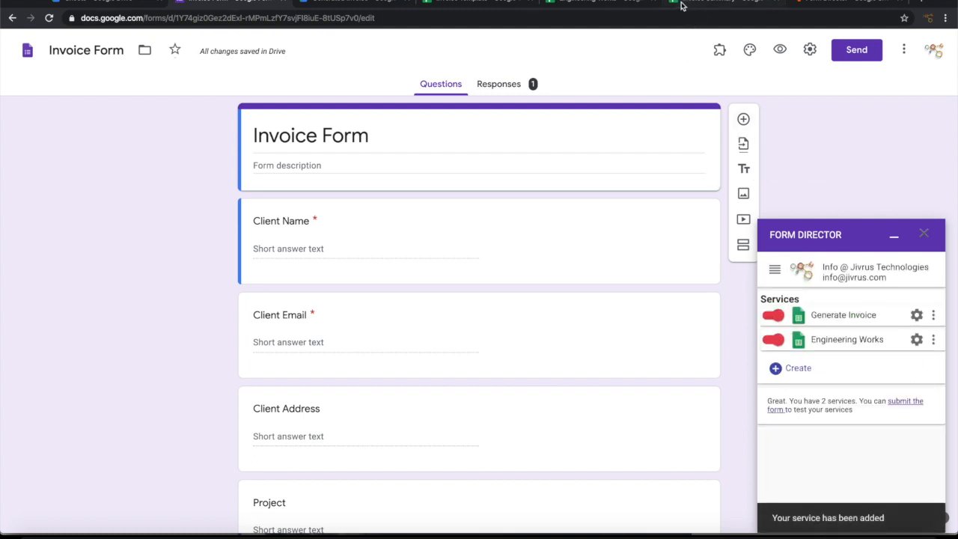
Step: Add a third Google Sheet service set to Create Record, renamed for Invoice Summary
left_click(737, 4)
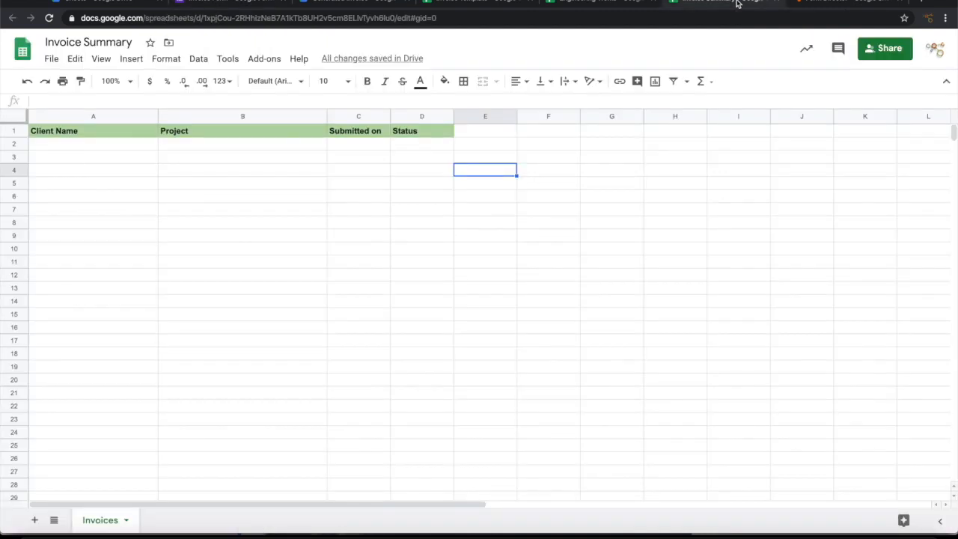
left_click(245, 2)
left_click(791, 367)
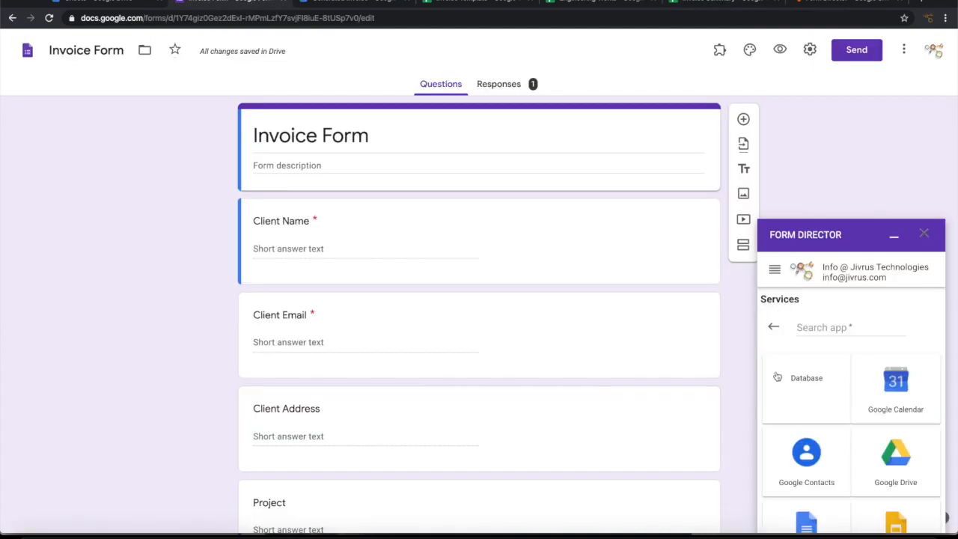
scroll(868, 392, "down", 2)
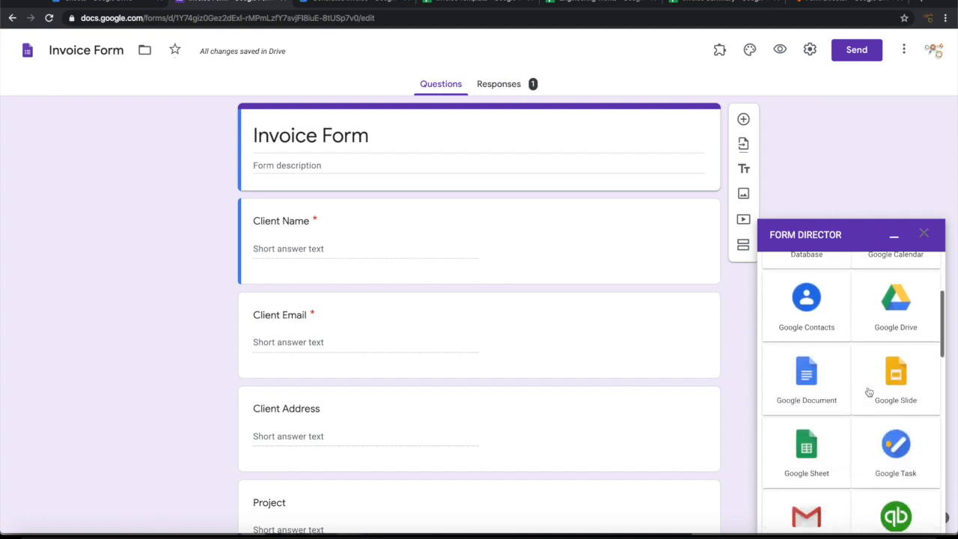
left_click(816, 440)
scroll(831, 375, "up", 3)
left_click(823, 367)
left_click(812, 399)
left_click_drag(817, 300, 678, 306)
type("Im")
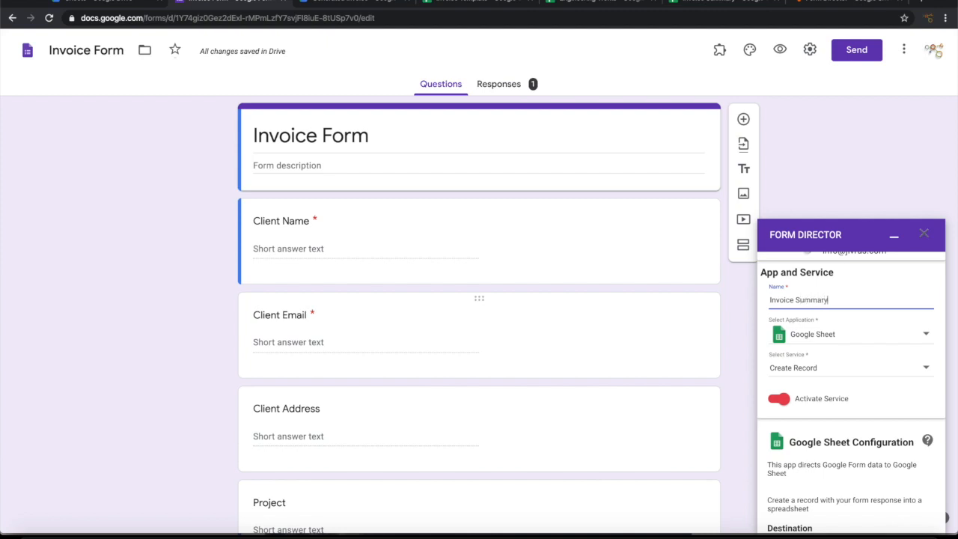
Step: Target the Invoice Summary spreadsheet's Invoices sheet and start its field mapping
scroll(684, 306, "down", 3)
scroll(810, 366, "down", 3)
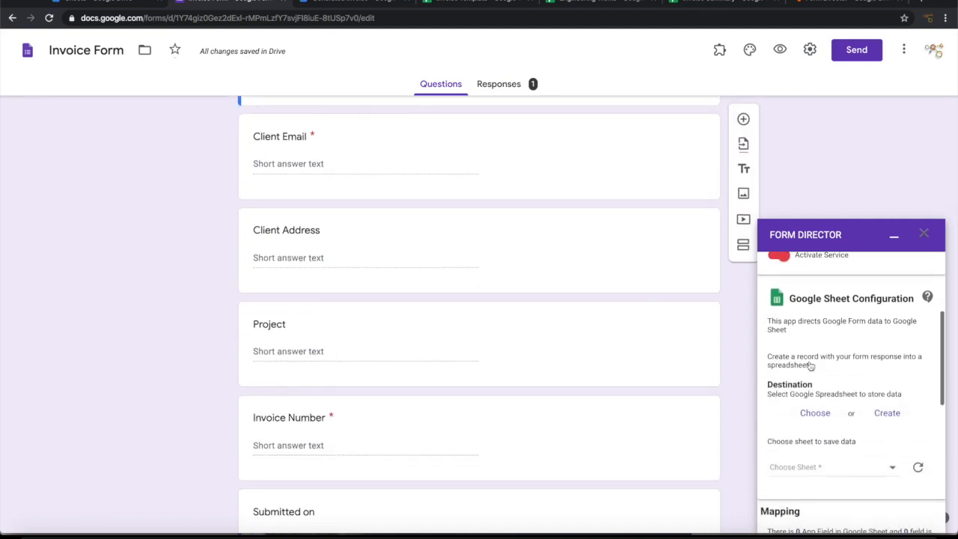
left_click(815, 344)
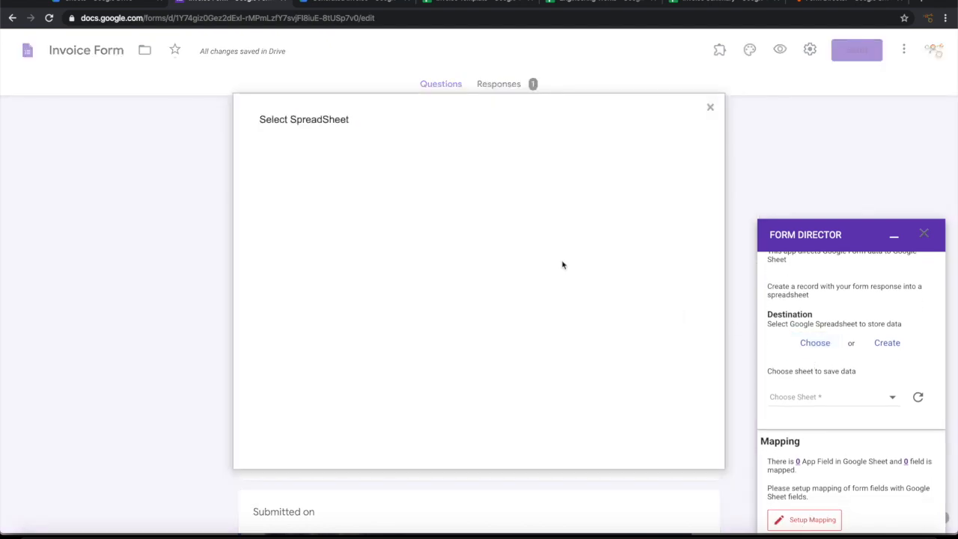
left_click(473, 324)
left_click(295, 427)
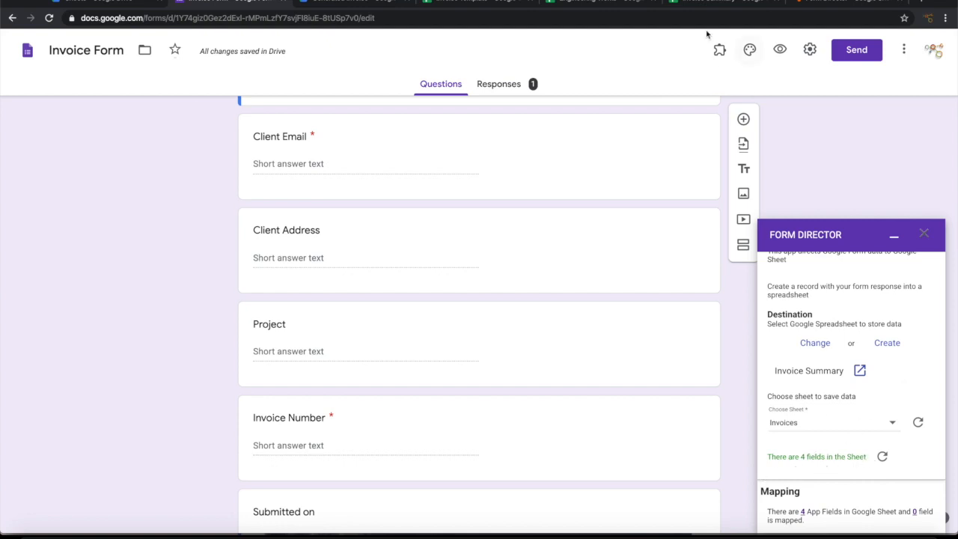
left_click(700, 3)
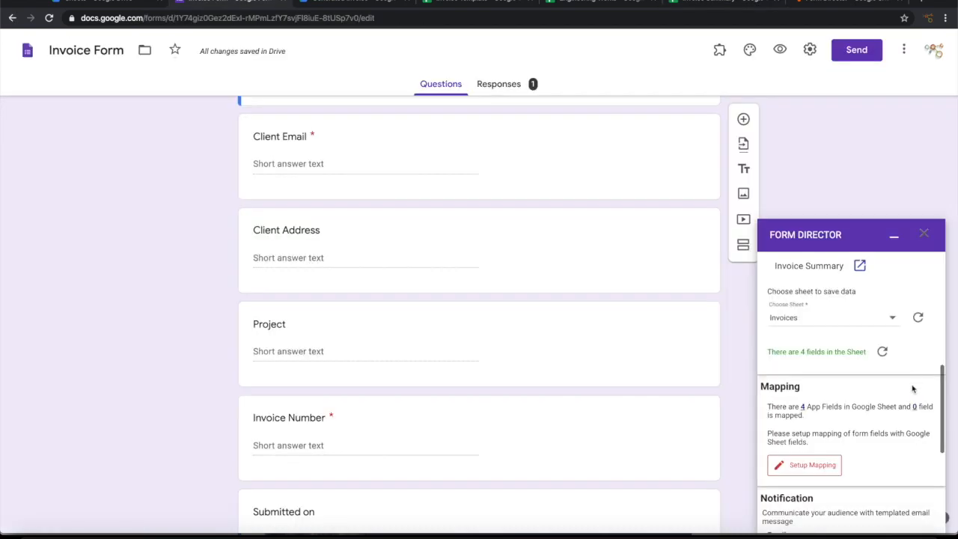
left_click(798, 464)
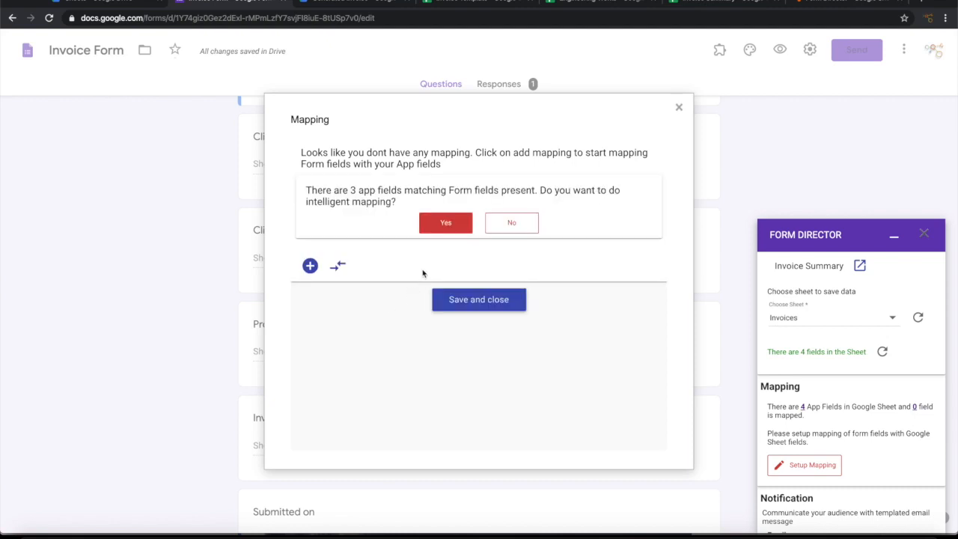
Step: Auto-map three fields and add Status as a templated field with value 'Open'
left_click(444, 223)
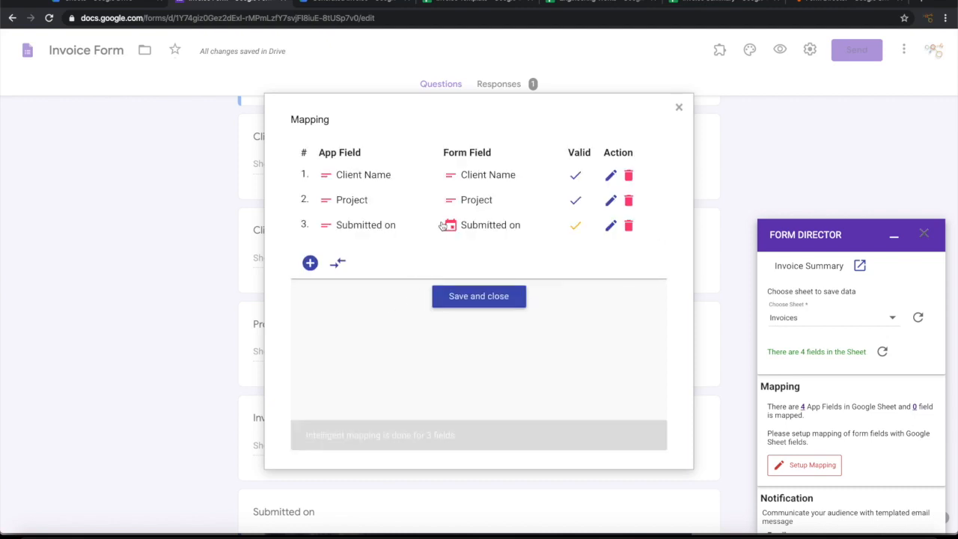
left_click(310, 262)
left_click(380, 312)
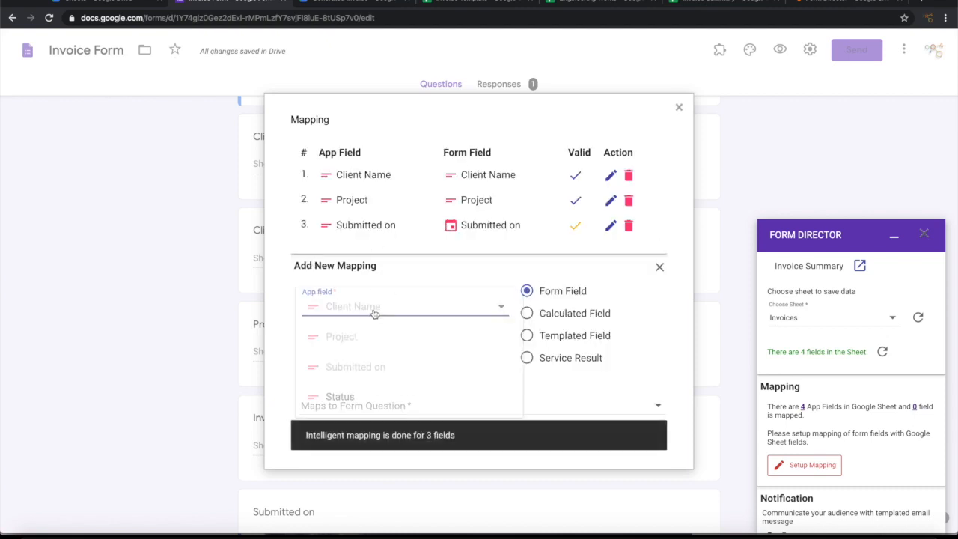
left_click(333, 398)
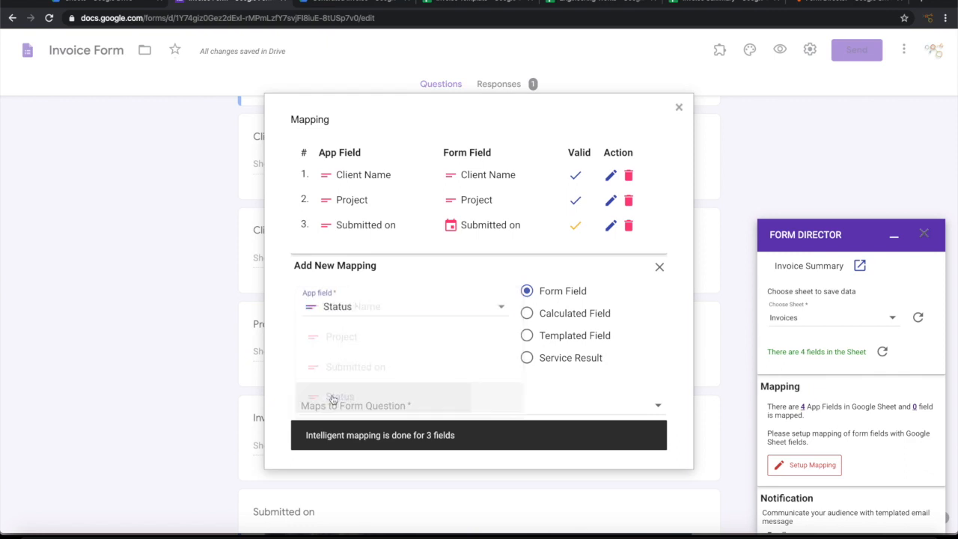
scroll(415, 368, "down", 1)
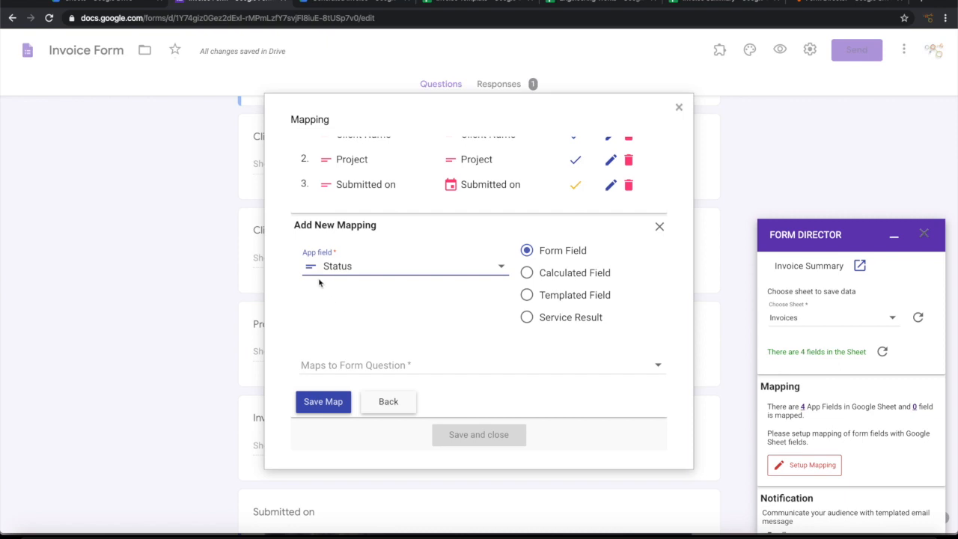
left_click(527, 295)
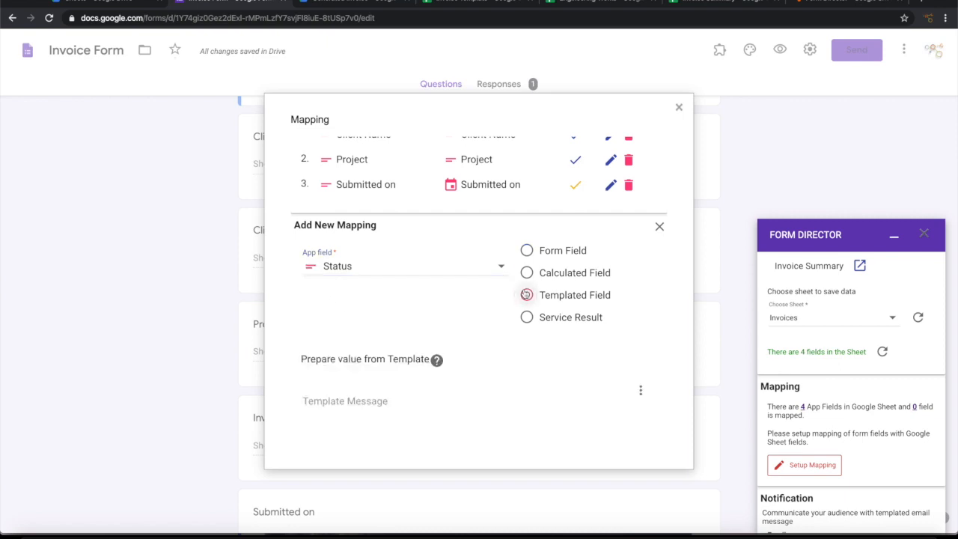
left_click(348, 407)
type("Open")
scroll(361, 399, "down", 1)
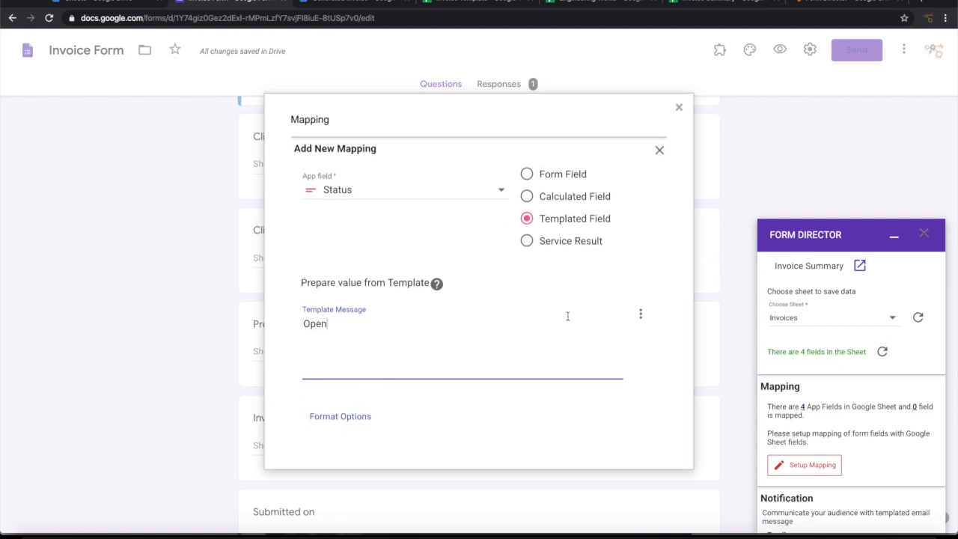
scroll(567, 316, "down", 1)
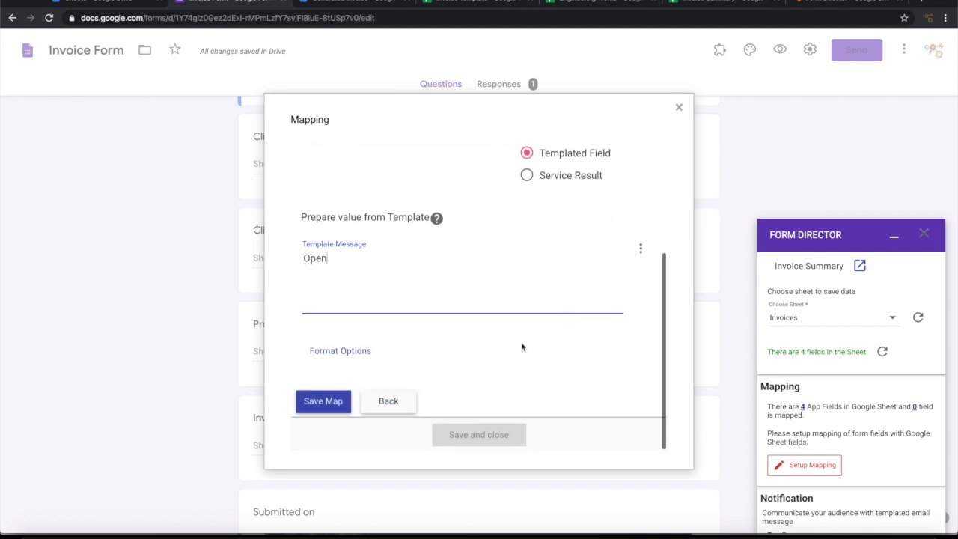
left_click(323, 401)
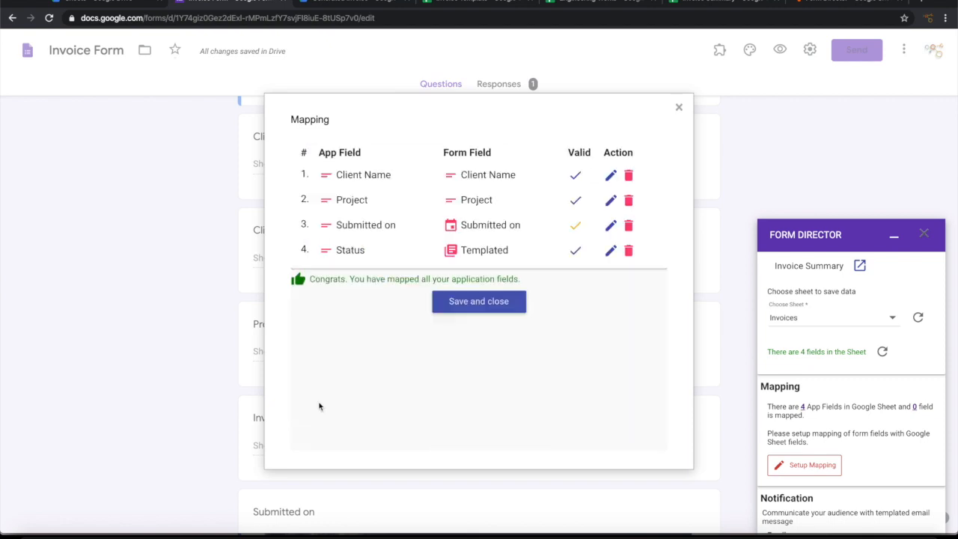
Step: Save the mappings, turn off Send on create record, and save the service
left_click(466, 303)
scroll(874, 381, "down", 1)
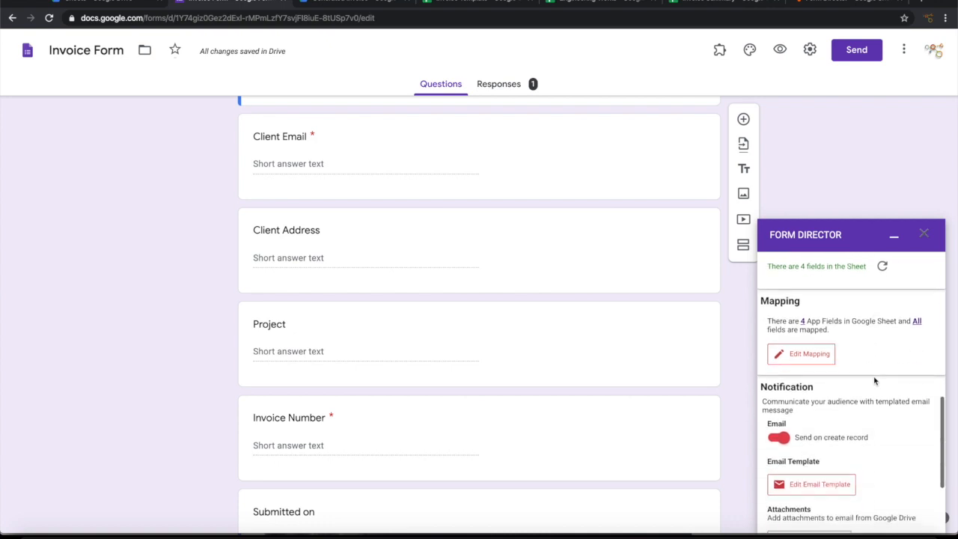
scroll(883, 382, "down", 2)
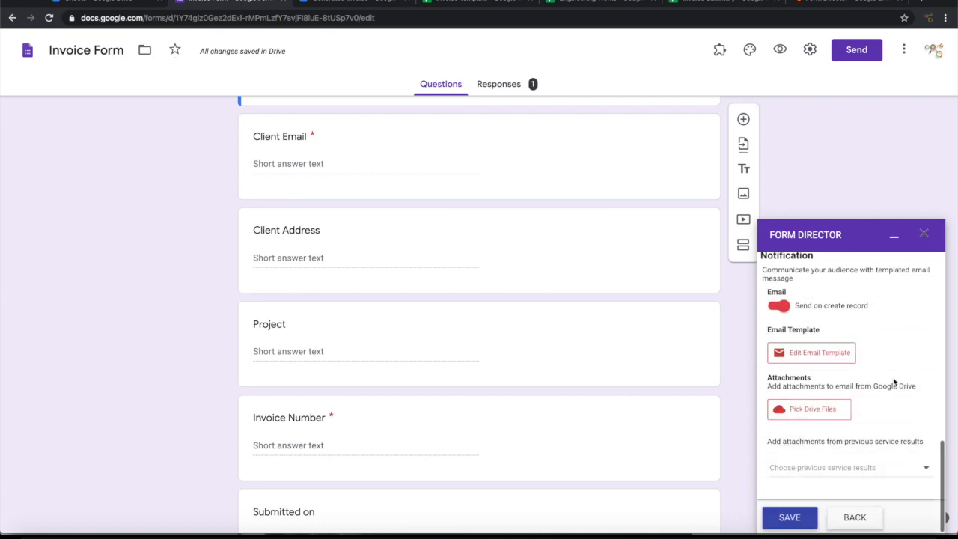
left_click(777, 307)
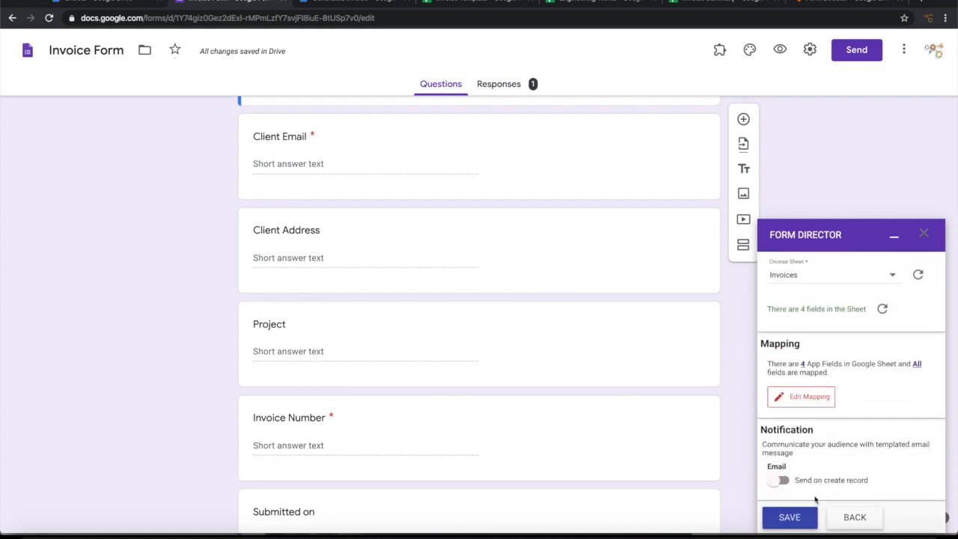
left_click(790, 523)
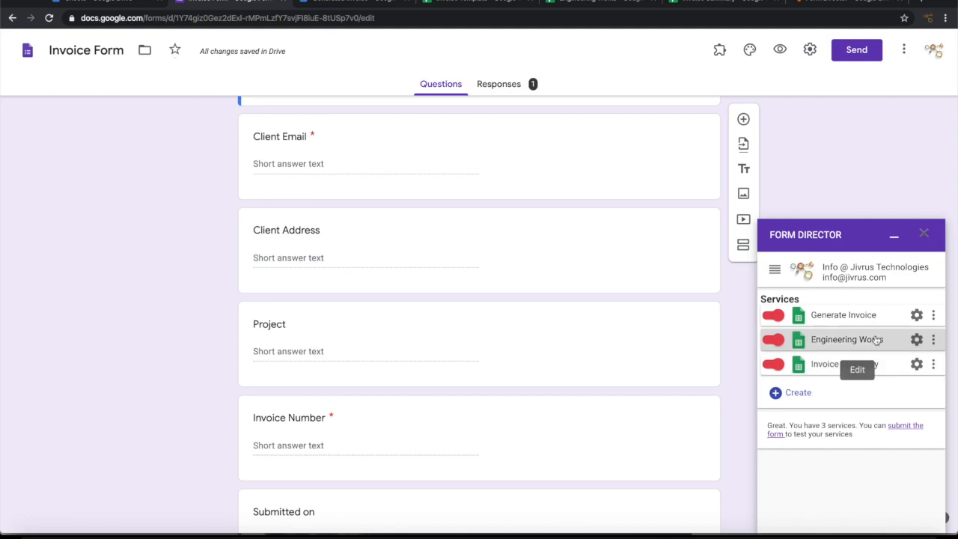
Step: Check the Engineering Works spreadsheet once all three services are saved
left_click(574, 6)
left_click(729, 2)
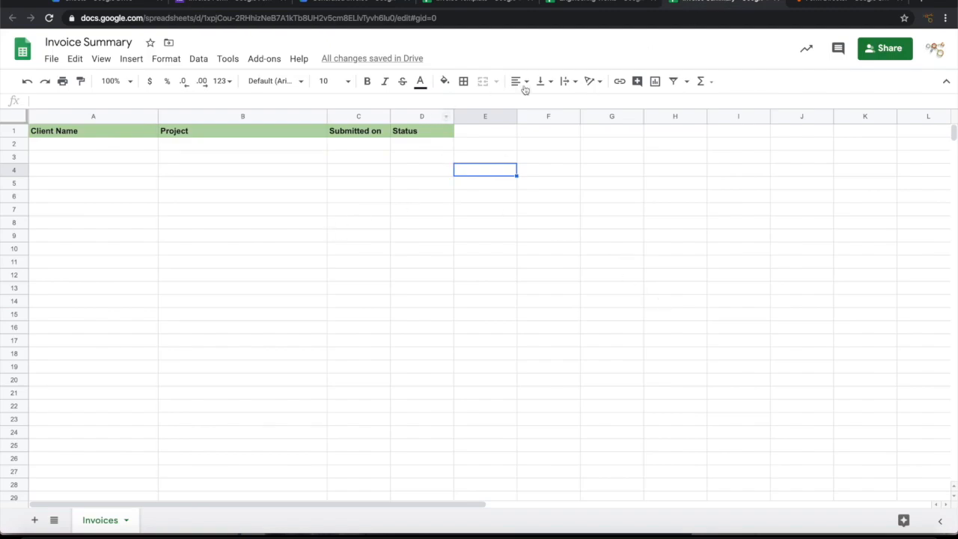
left_click(585, 3)
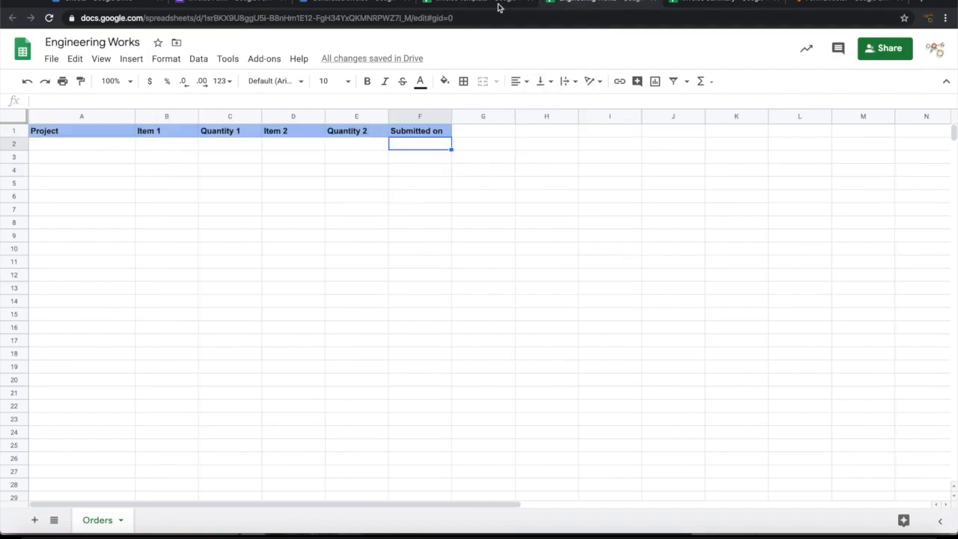
left_click(210, 5)
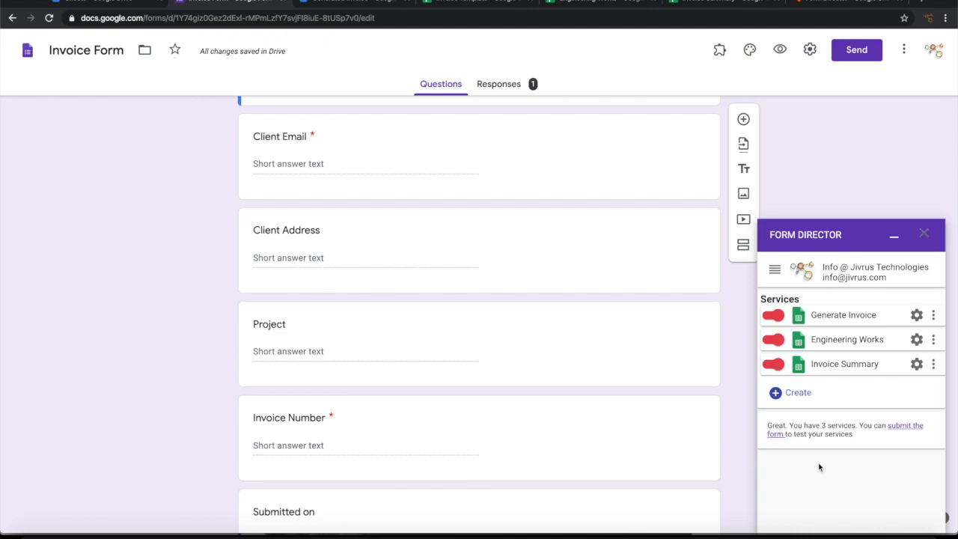
Step: Preview the form as a respondent and enter the client's name, e-mail and address
left_click(781, 49)
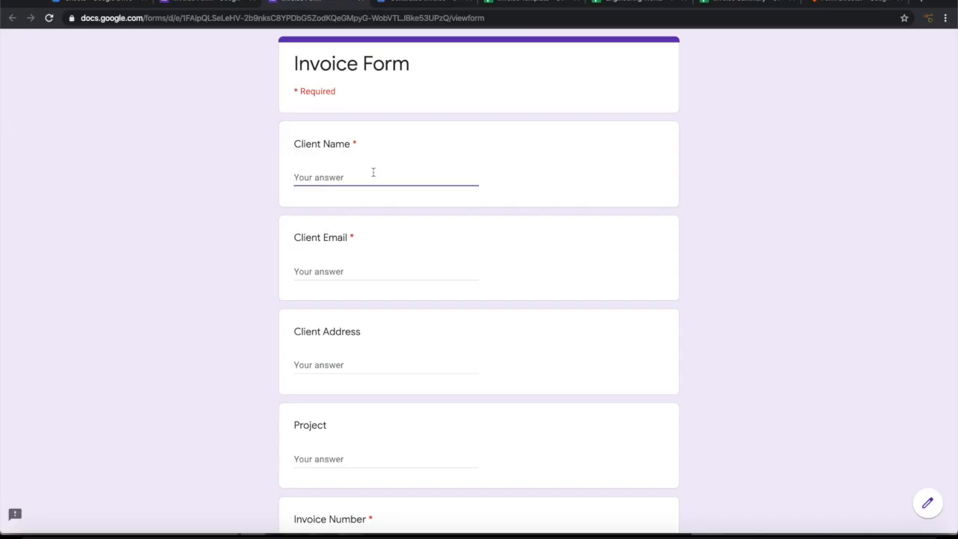
key("Tab")
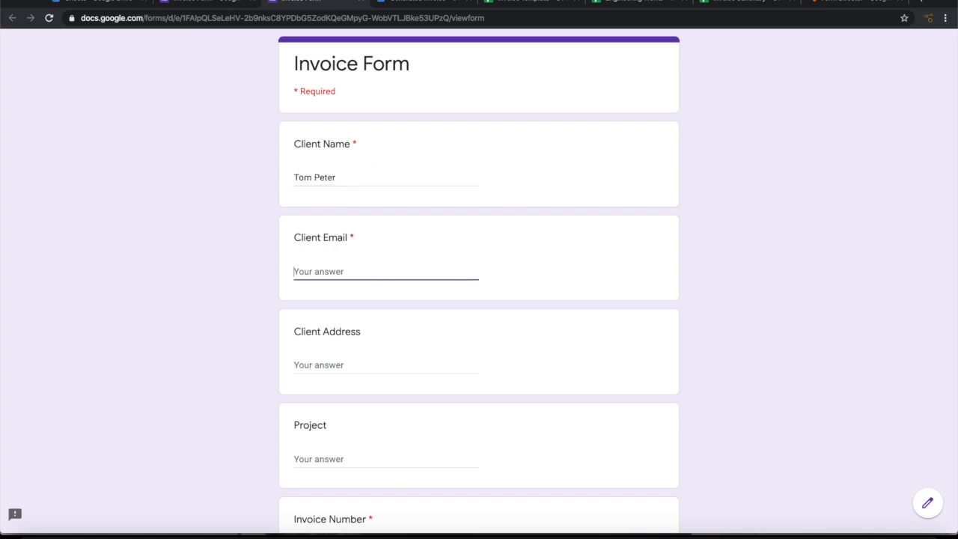
key("Tab")
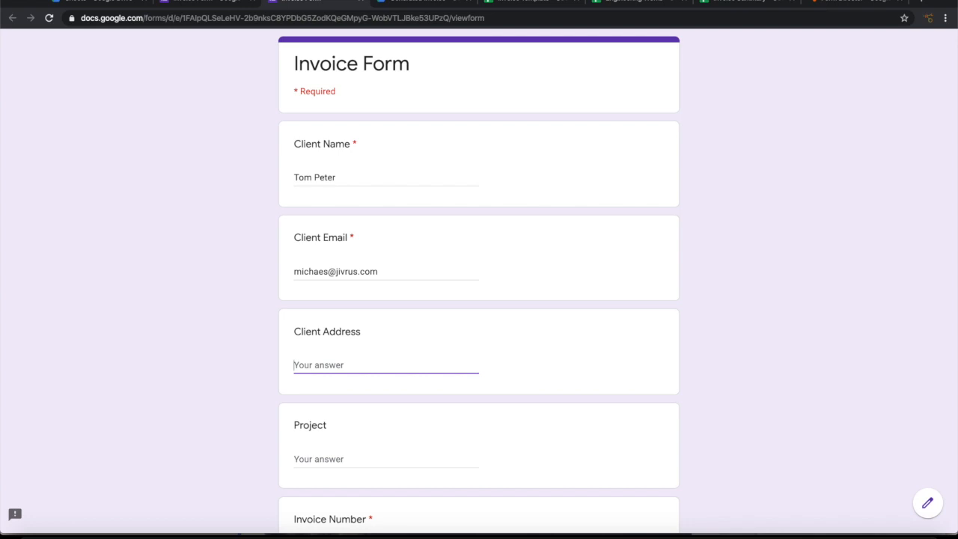
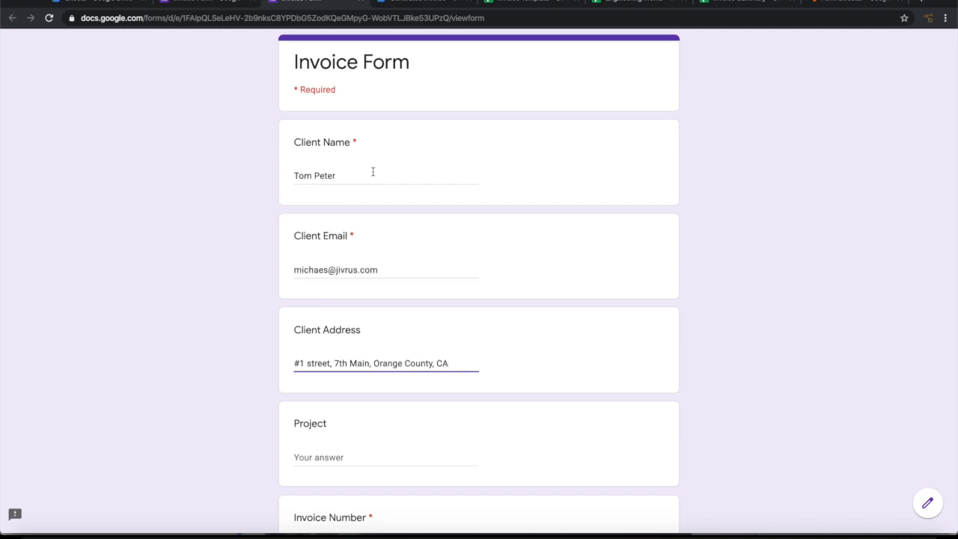
key("Tab")
Step: Enter project 'Great works', invoice number 'INV-2020-' and submission date 20/04/2020
scroll(321, 344, "down", 1)
type("Grea")
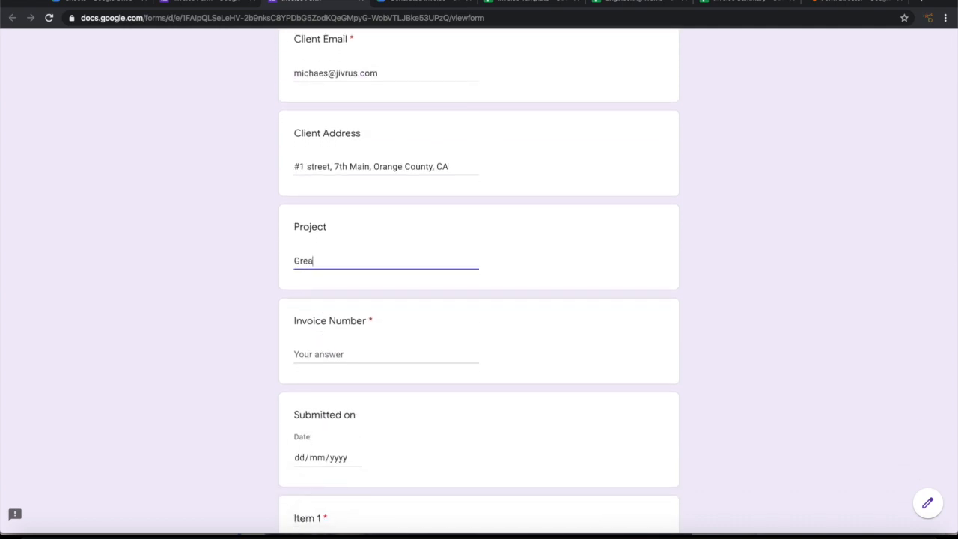
type("t works")
left_click(337, 361)
type("INV-2020-0045")
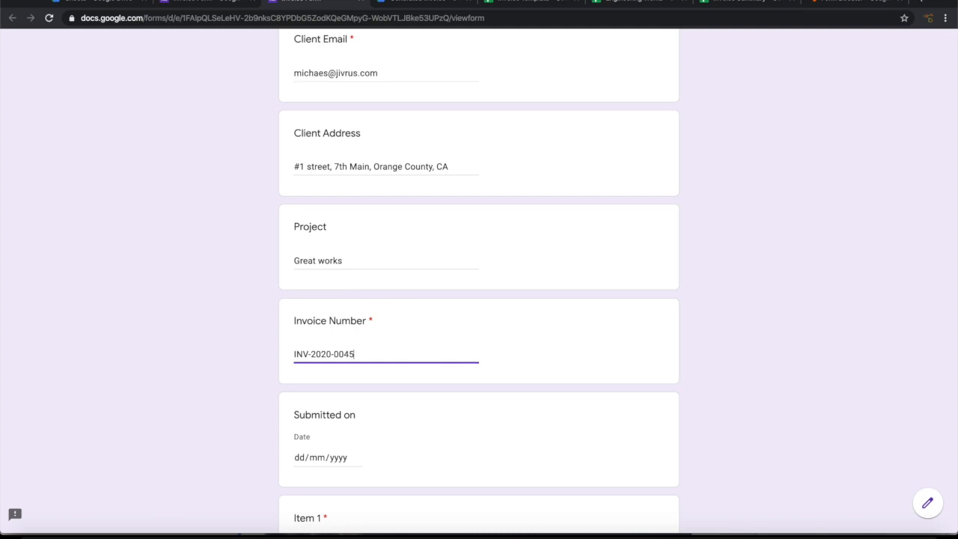
scroll(356, 342, "down", 2)
left_click(356, 340)
left_click(331, 436)
scroll(332, 437, "down", 2)
Step: Add line items Flying Cars (quantity 10, rate 5000) and Drones new (quantity 5, rate 2500)
left_click(342, 298)
type("Flying Cars")
key("Tab")
type("10")
key("Tab")
scroll(342, 298, "down", 2)
type("5000")
key("Tab")
type("Drones new")
scroll(307, 354, "down", 3)
left_click(307, 353)
left_click(311, 338)
type("5")
scroll(322, 336, "down", 3)
left_click(325, 336)
type("2500")
Step: Enter a discount of 1000 and the note 'Thanks for the business'
scroll(327, 342, "down", 2)
left_click(327, 343)
type("1000")
scroll(344, 391, "down", 1)
left_click(344, 398)
type("Thanks for the business")
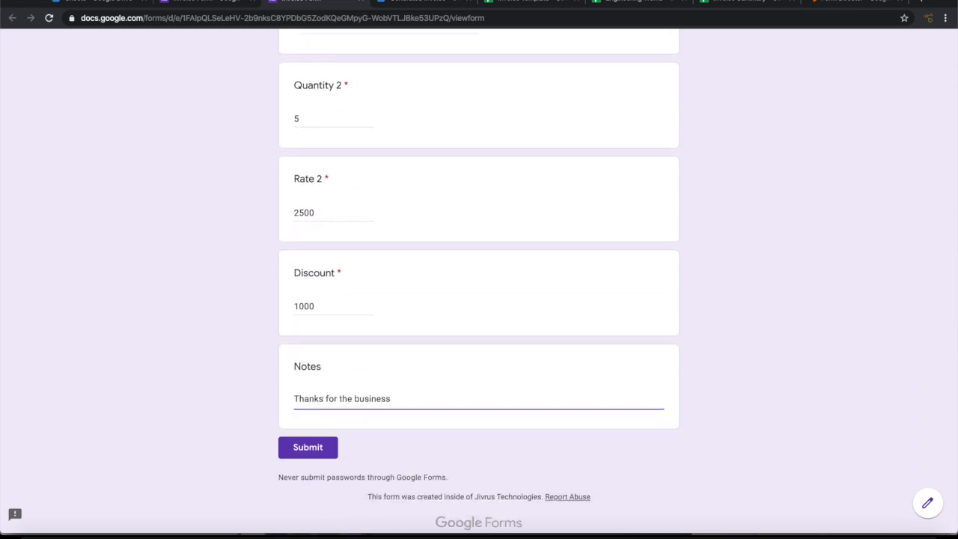
Step: Scroll down to the Submit button, then bring up the Invoice Template spreadsheet
scroll(544, 240, "up", 14)
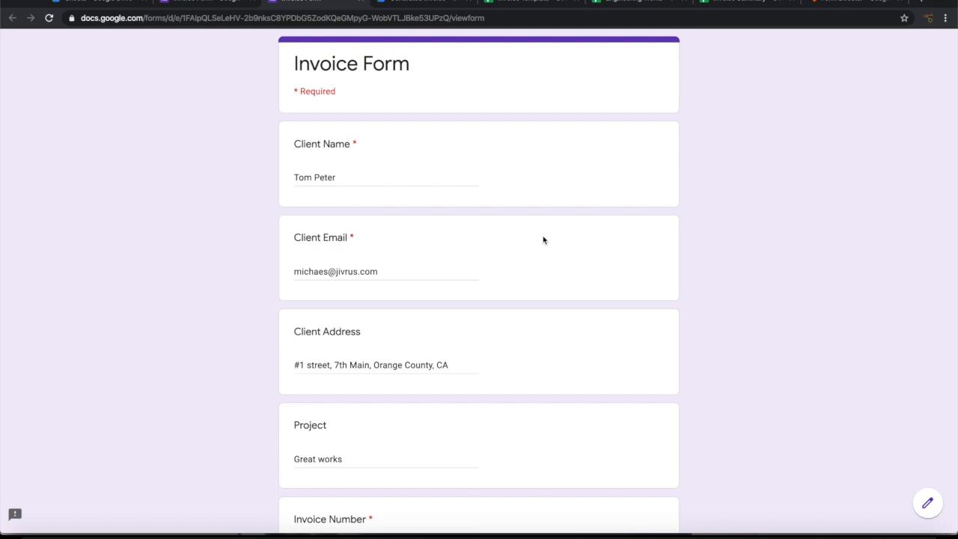
scroll(544, 240, "down", 3)
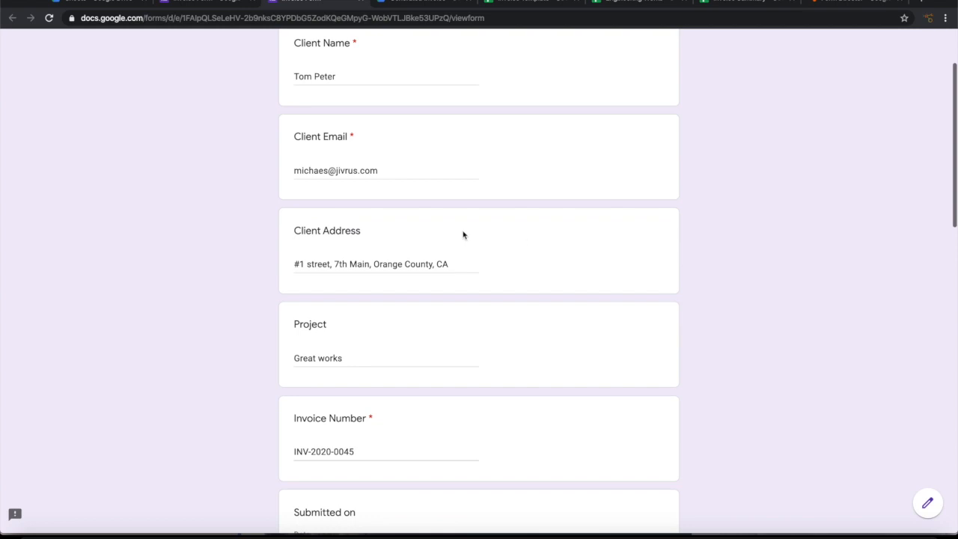
scroll(427, 340, "down", 3)
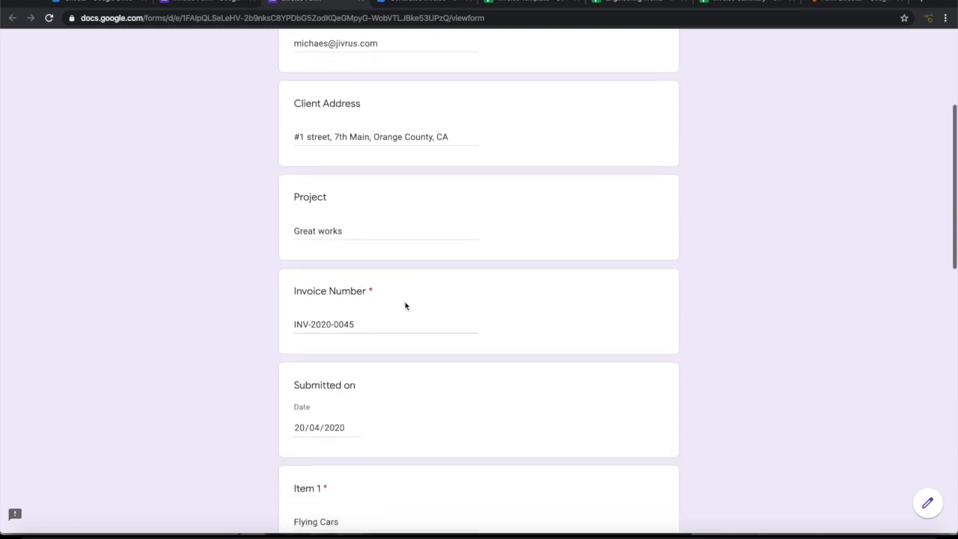
scroll(432, 349, "down", 8)
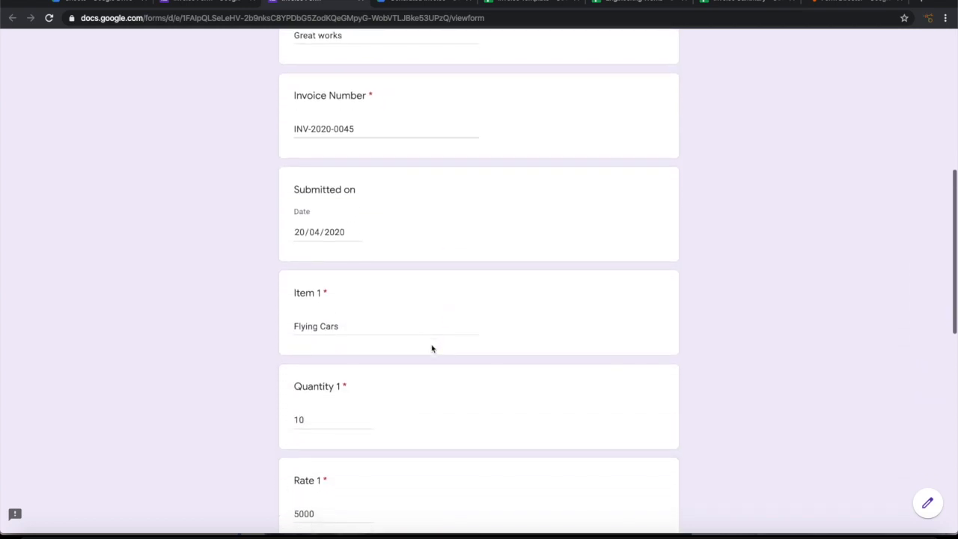
scroll(432, 348, "down", 5)
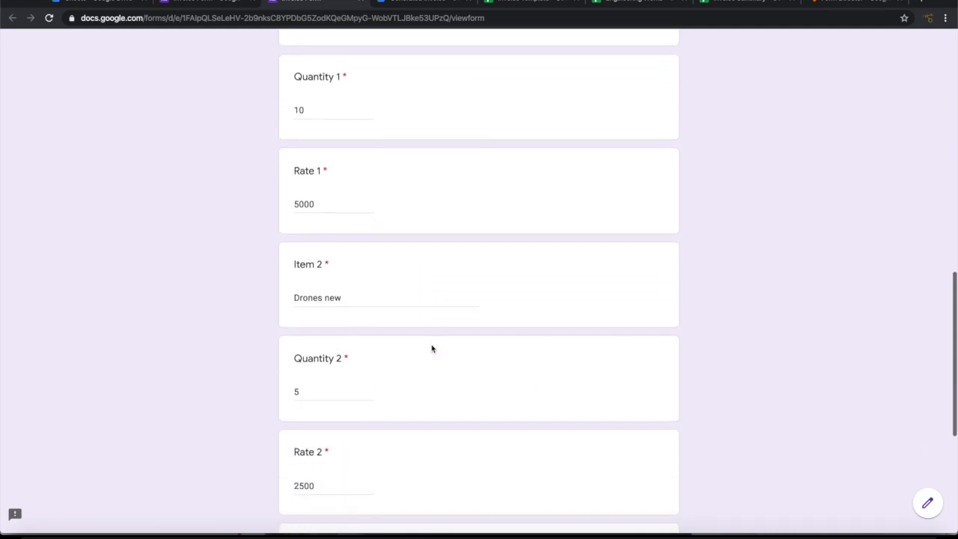
scroll(432, 349, "down", 3)
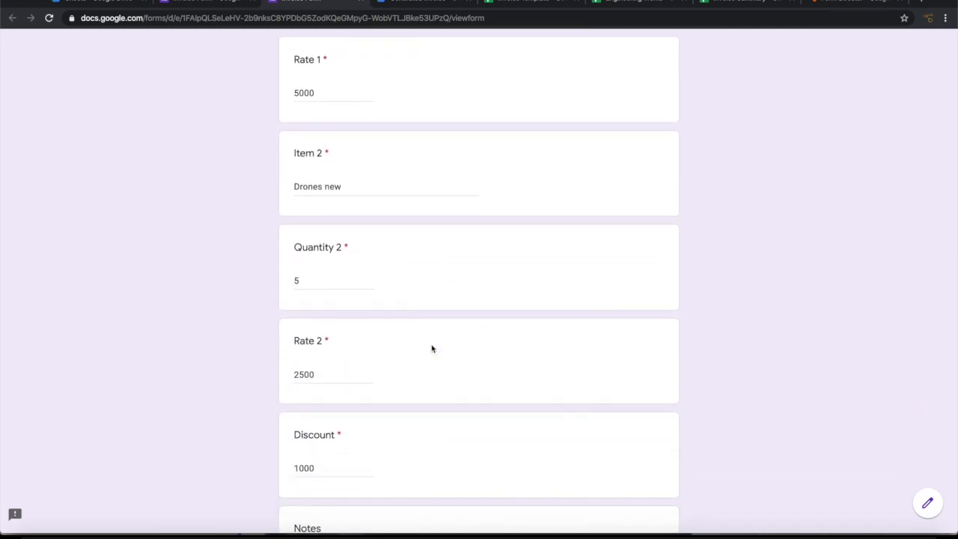
scroll(432, 348, "down", 4)
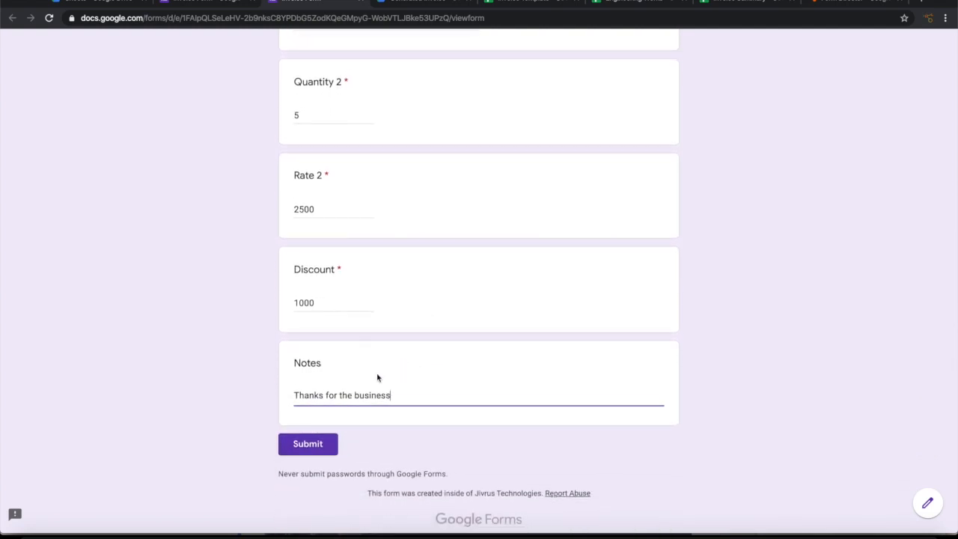
left_click(524, 4)
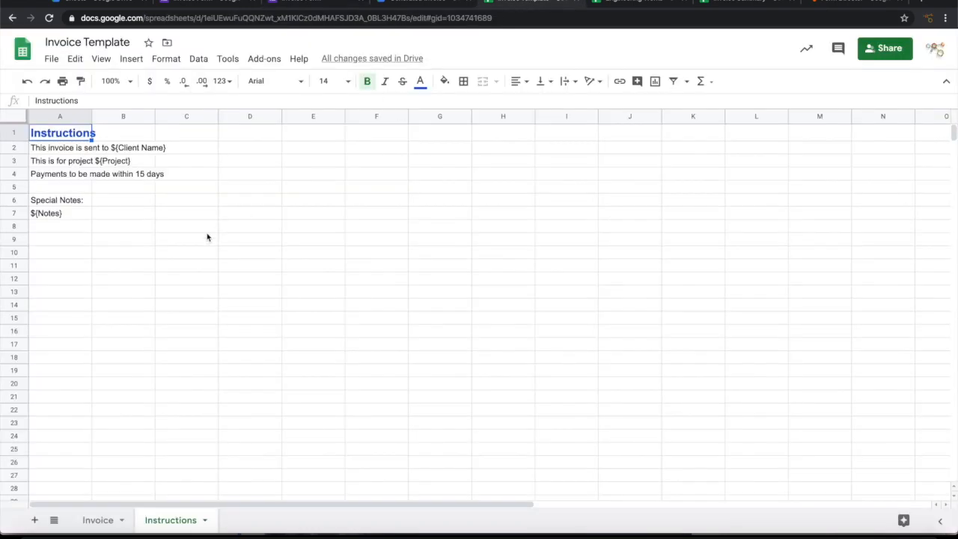
Step: Check the template's Invoice sheet and the empty Engineering Works and Invoice Summary logs, then return to the form
left_click(98, 520)
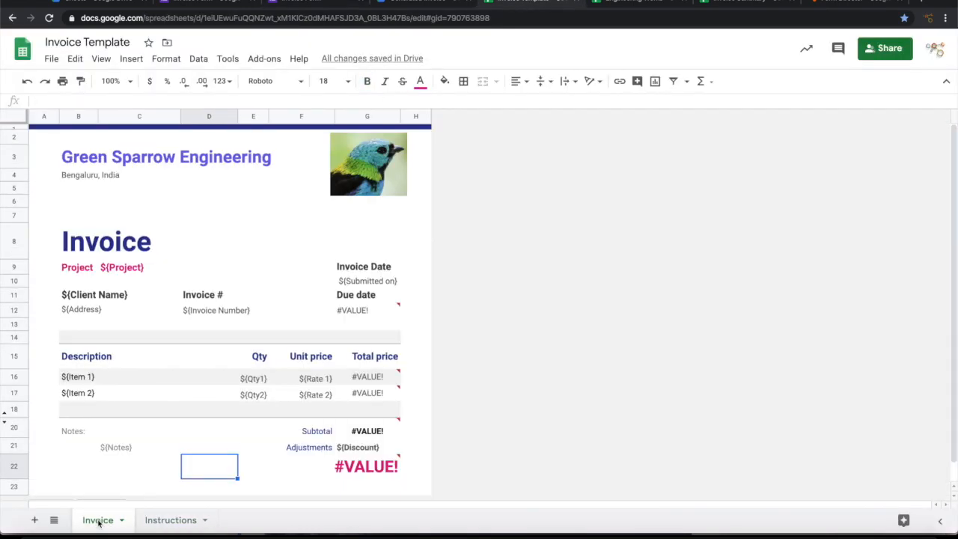
left_click(640, 4)
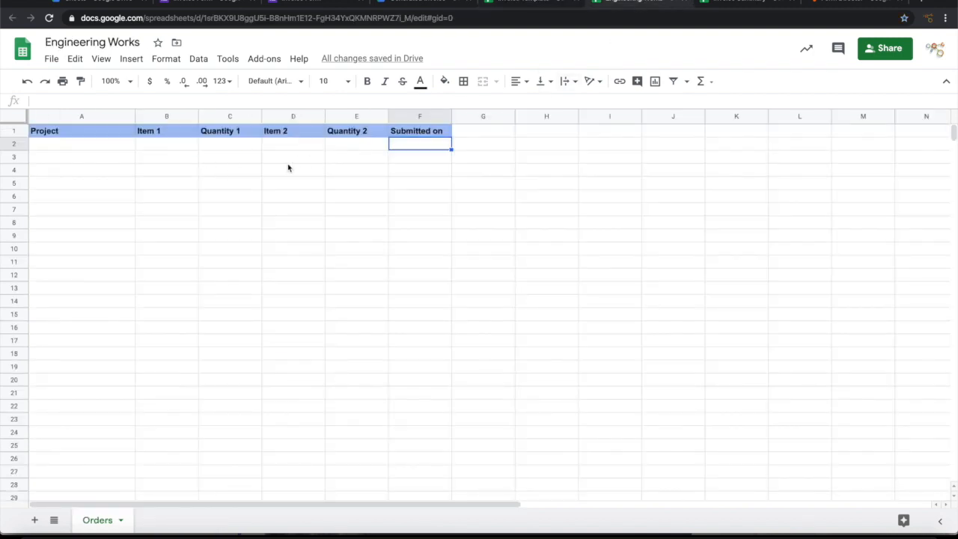
left_click(739, 4)
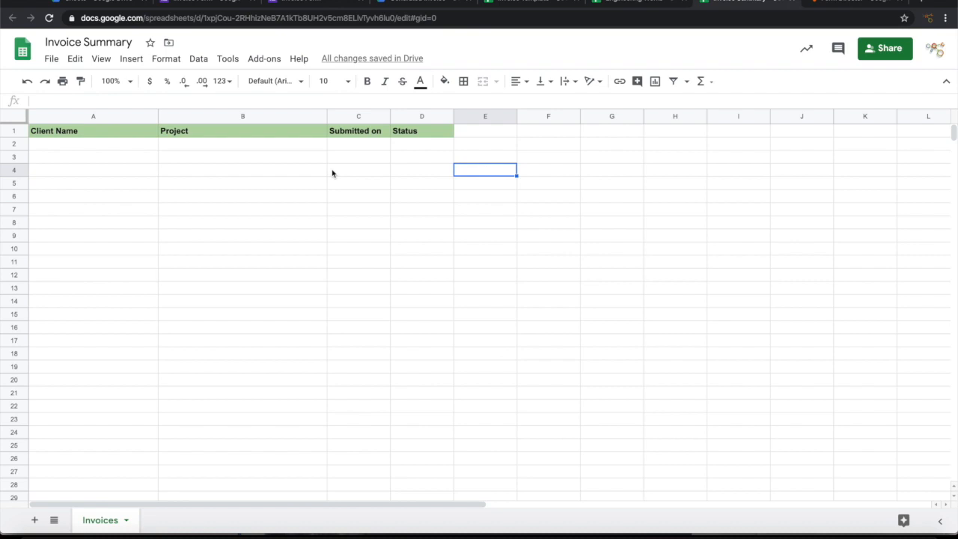
left_click(204, 3)
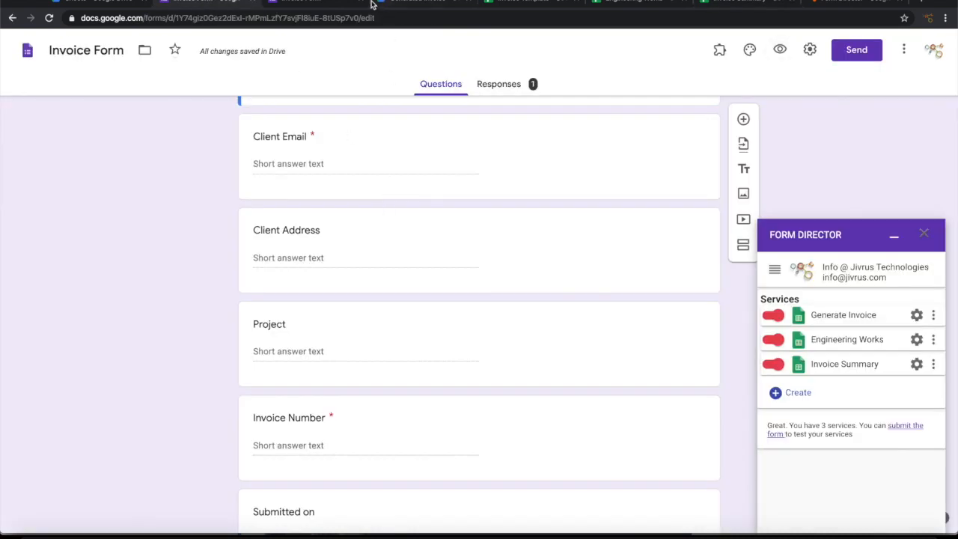
Step: Review the filled-in answers, including the client e-mail, and submit the invoice form
left_click(325, 2)
scroll(344, 210, "up", 15)
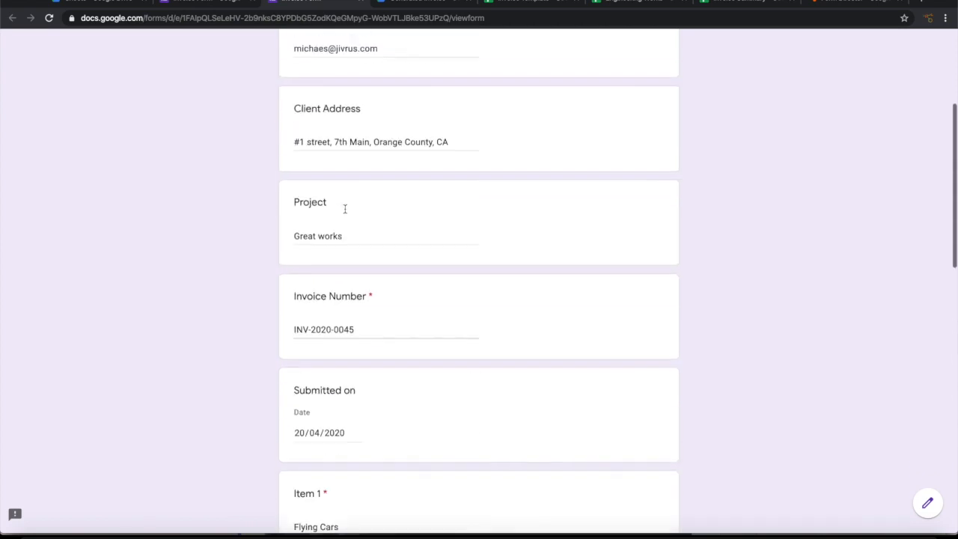
scroll(345, 230, "up", 1)
left_click(391, 165)
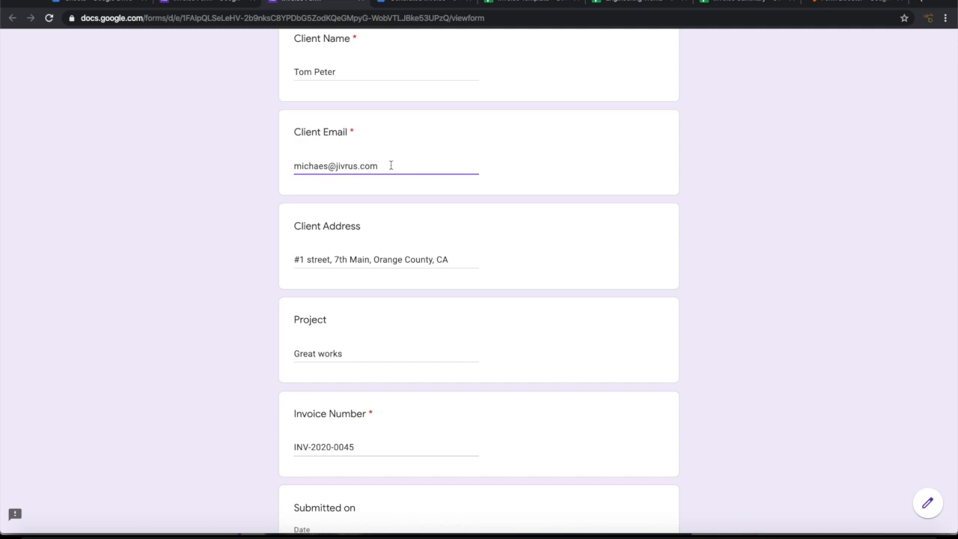
scroll(588, 223, "down", 12)
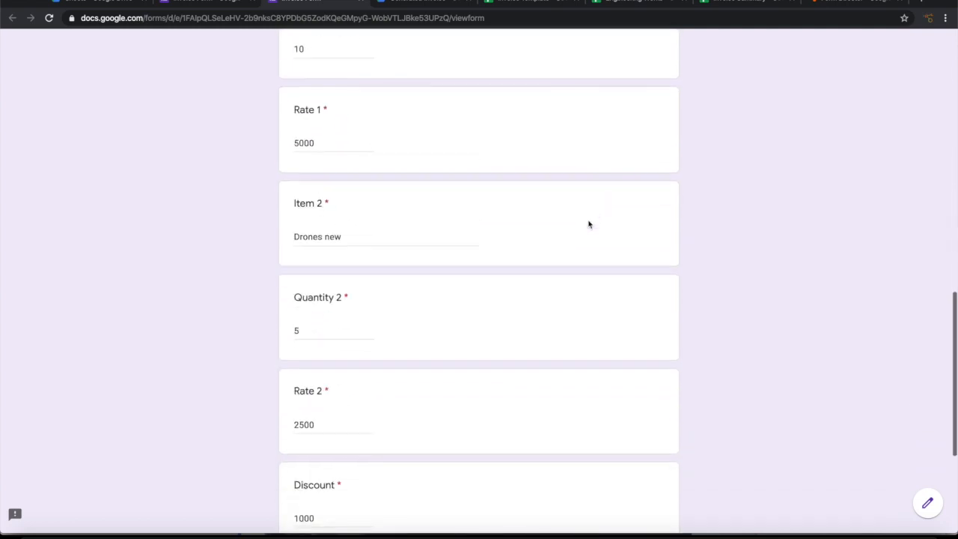
left_click(308, 431)
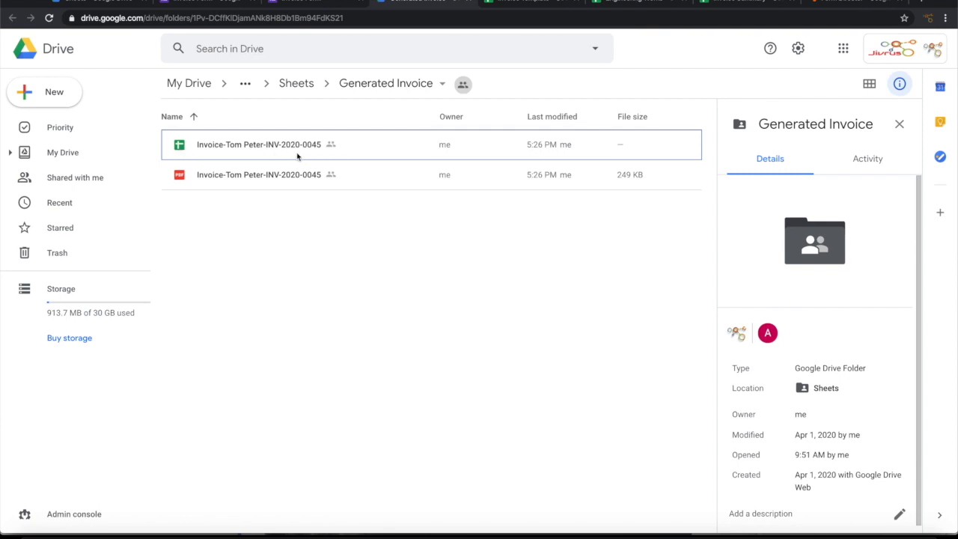
Step: Preview both pages of the invoice PDF totalling $61,500.00, then open the Engineering Works spreadsheet
double_click(262, 177)
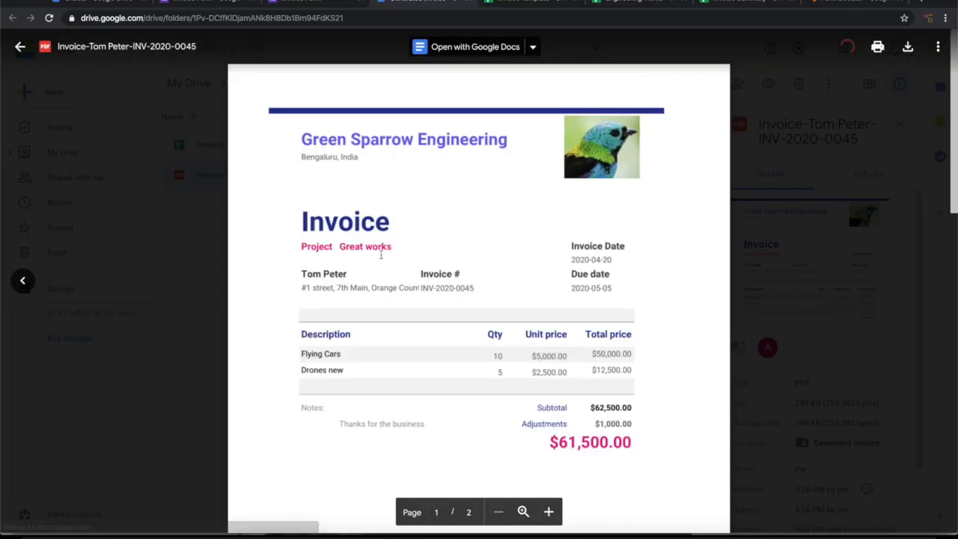
scroll(384, 261, "down", 1)
scroll(385, 266, "down", 1)
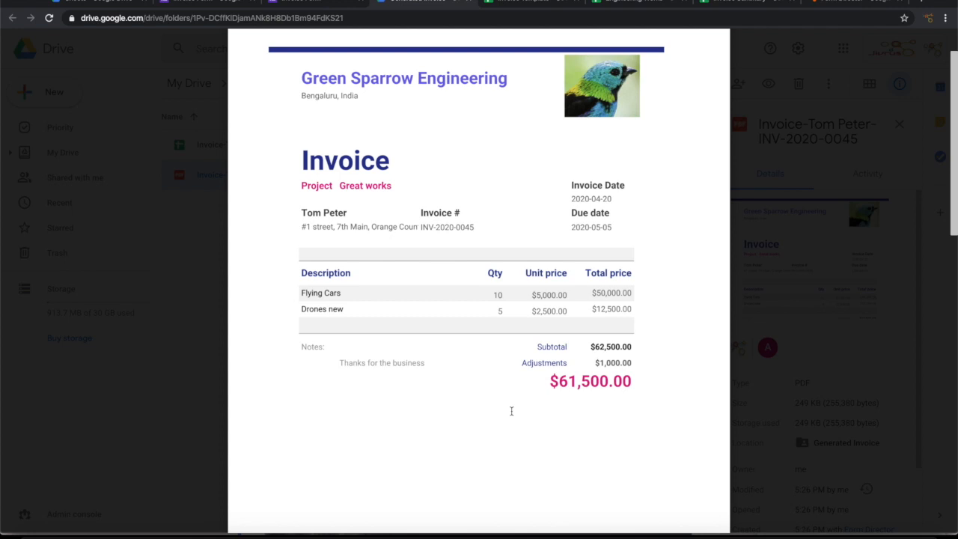
scroll(511, 411, "down", 1)
scroll(511, 411, "down", 5)
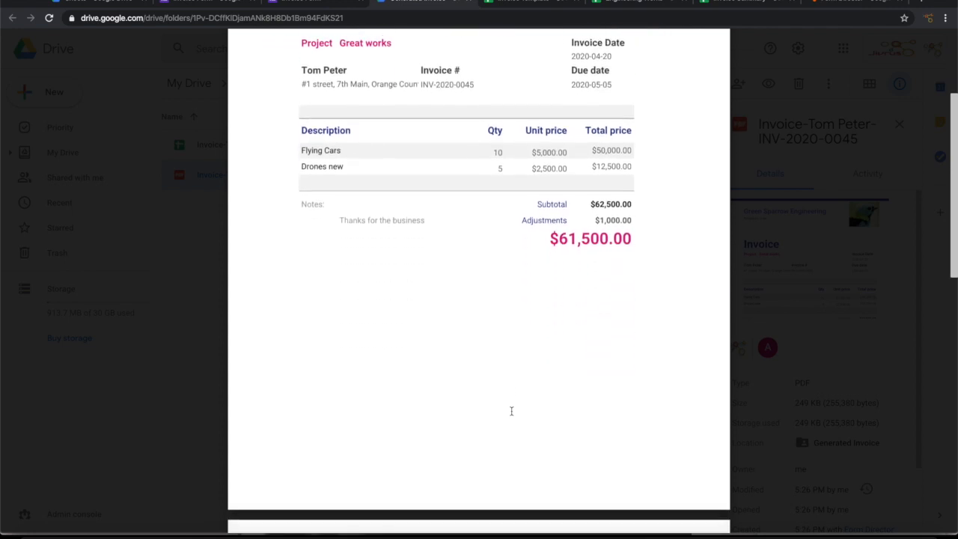
scroll(512, 414, "down", 3)
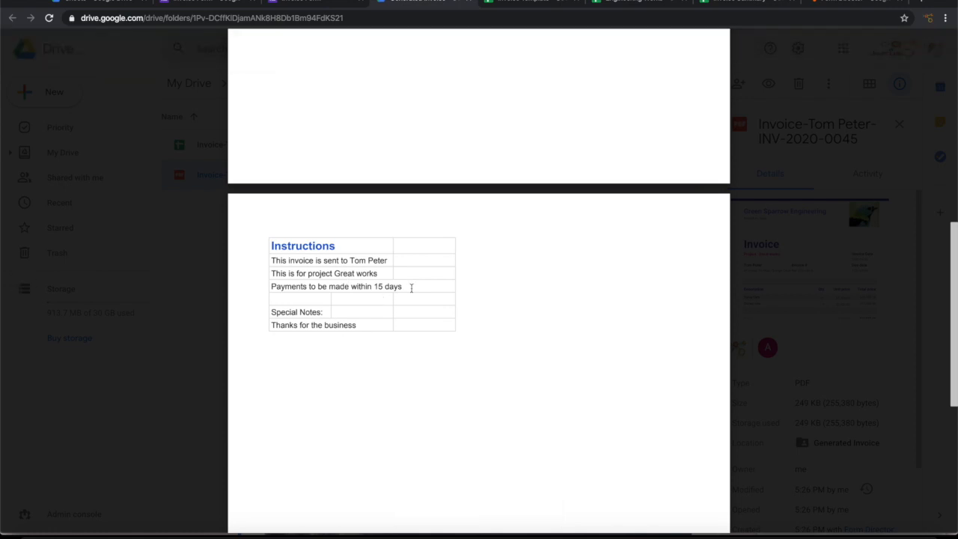
scroll(411, 287, "up", 10)
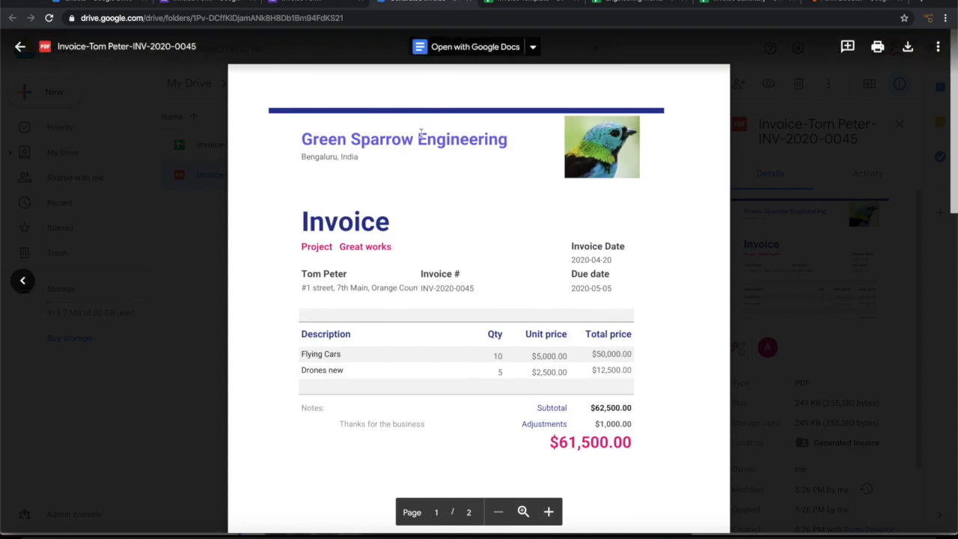
left_click(20, 46)
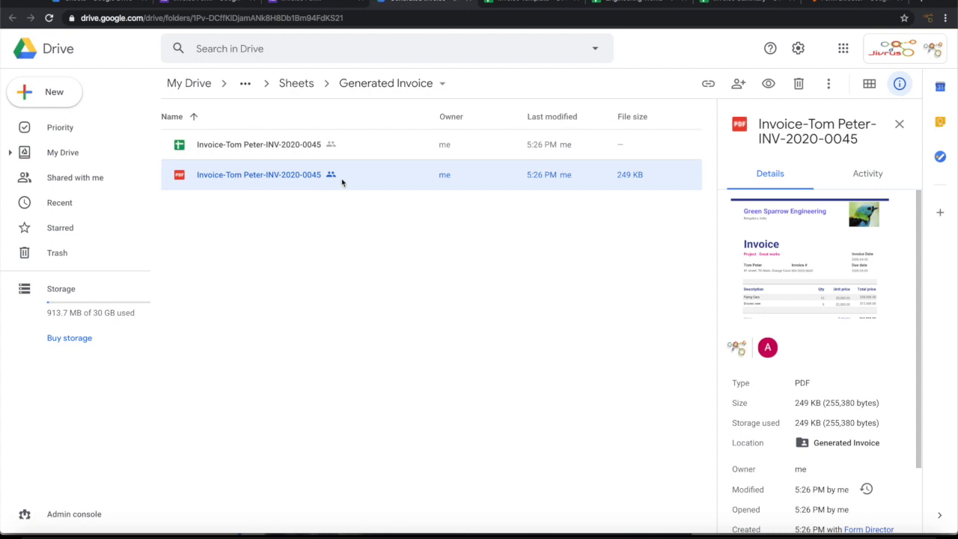
left_click(629, 4)
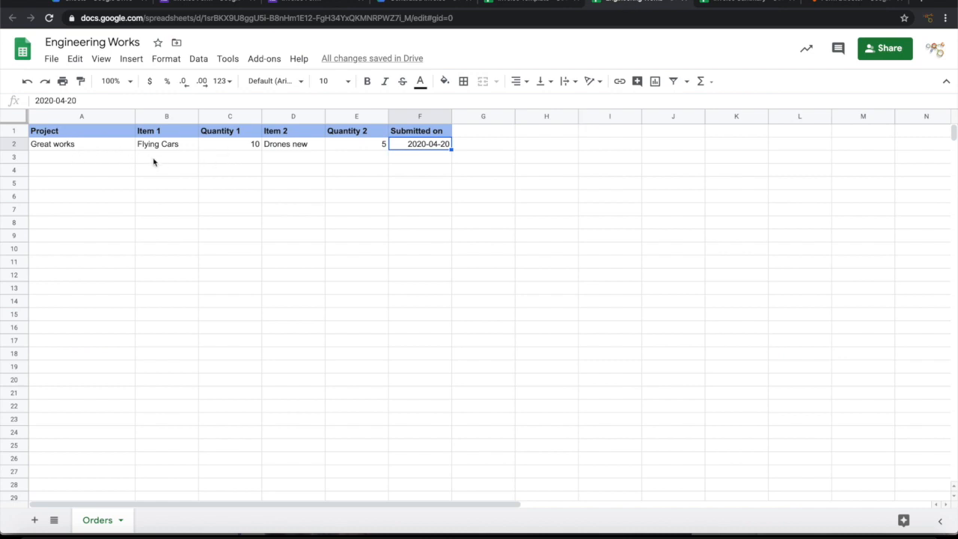
Step: Switch to the Invoice Summary spreadsheet to confirm the new invoice was logged
left_click(737, 5)
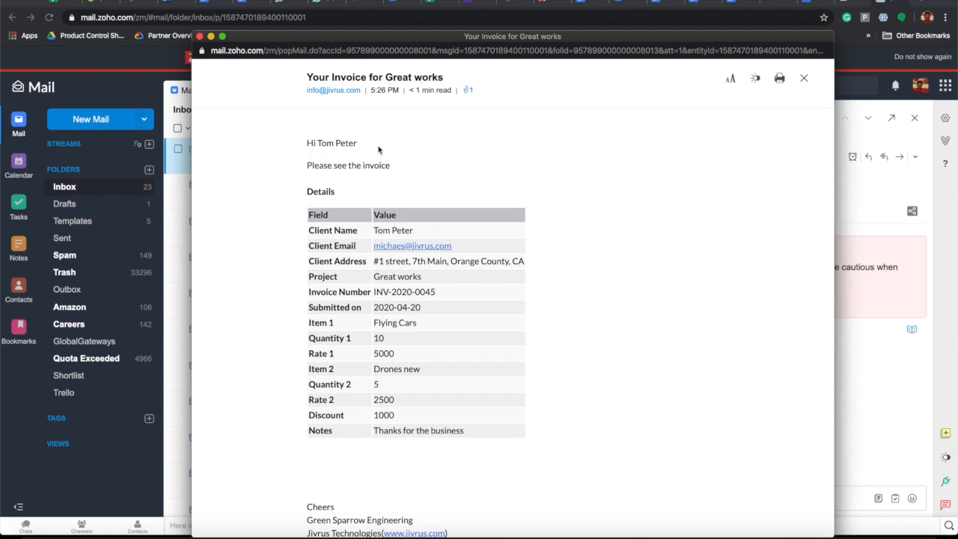
Step: Preview the email's attached $61,500.00 invoice PDF, then return to the Invoice Form editor
scroll(356, 404, "down", 3)
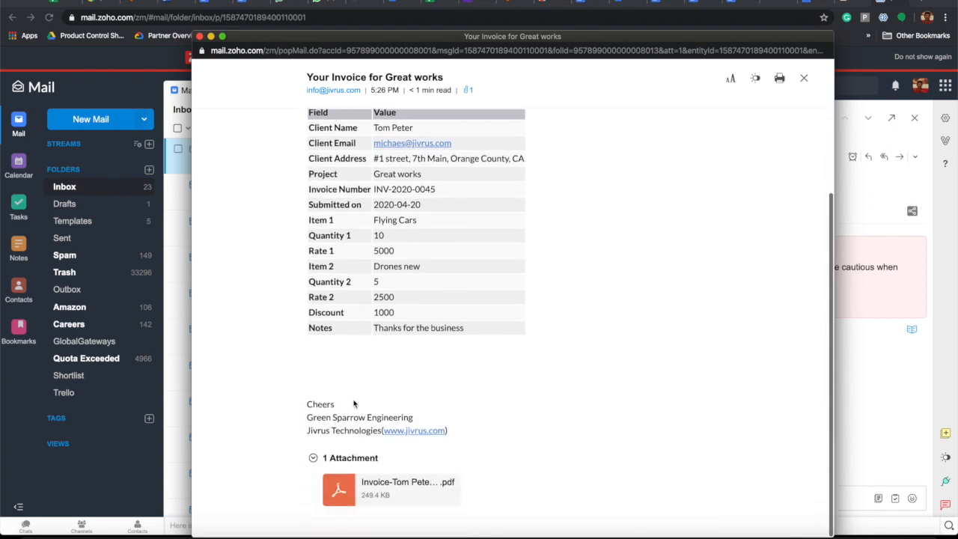
left_click(410, 487)
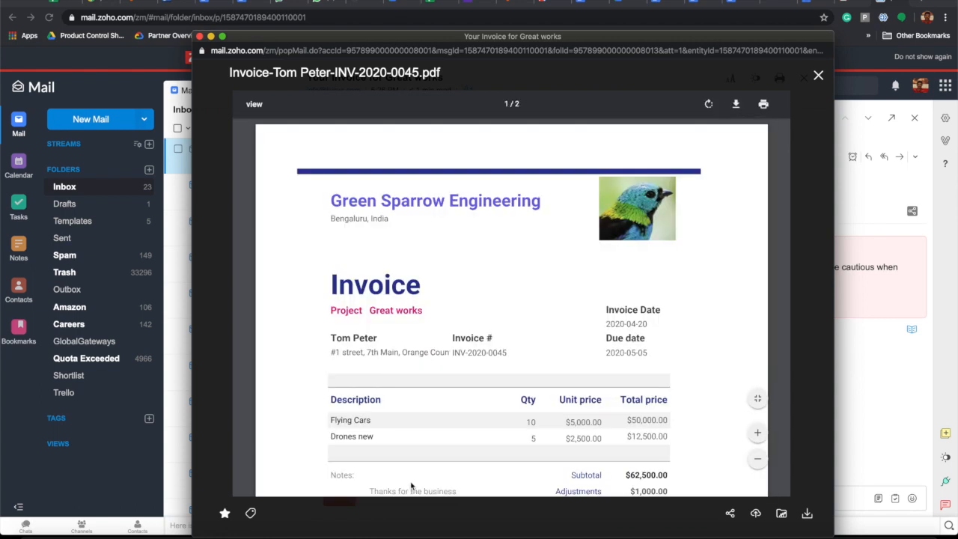
scroll(436, 406, "down", 5)
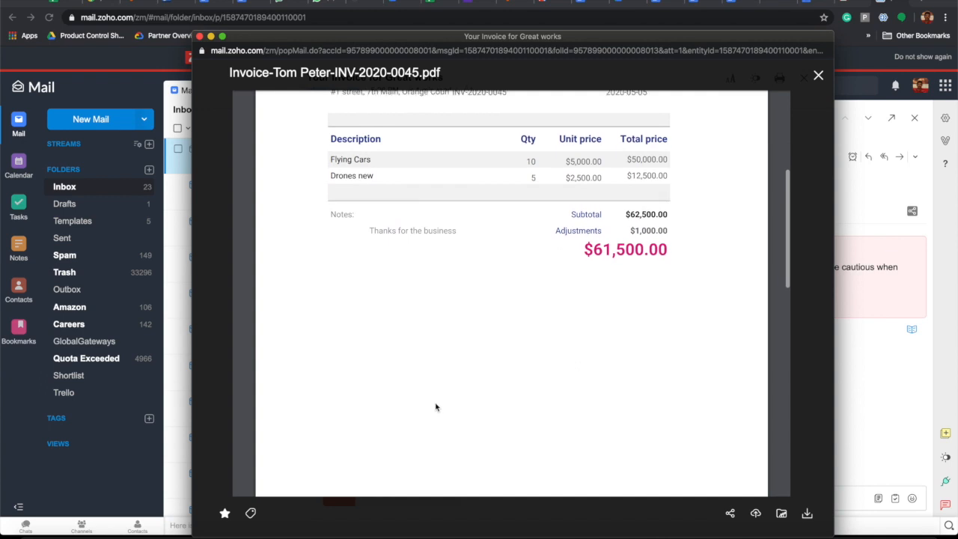
scroll(436, 407, "up", 5)
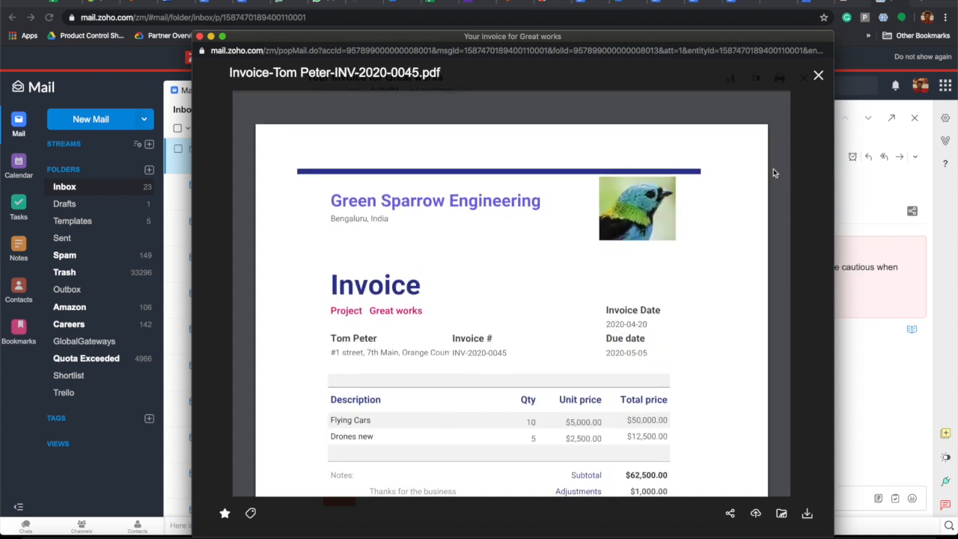
left_click(819, 79)
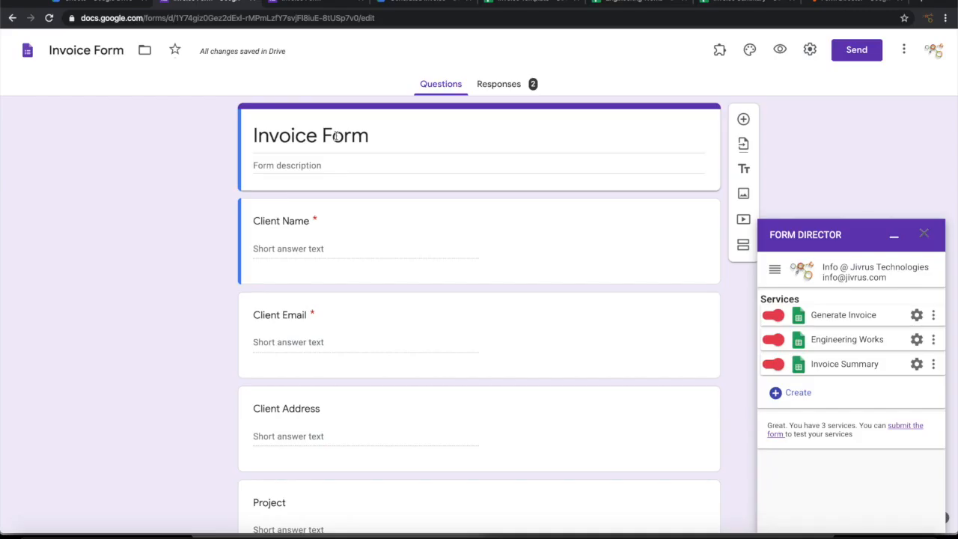